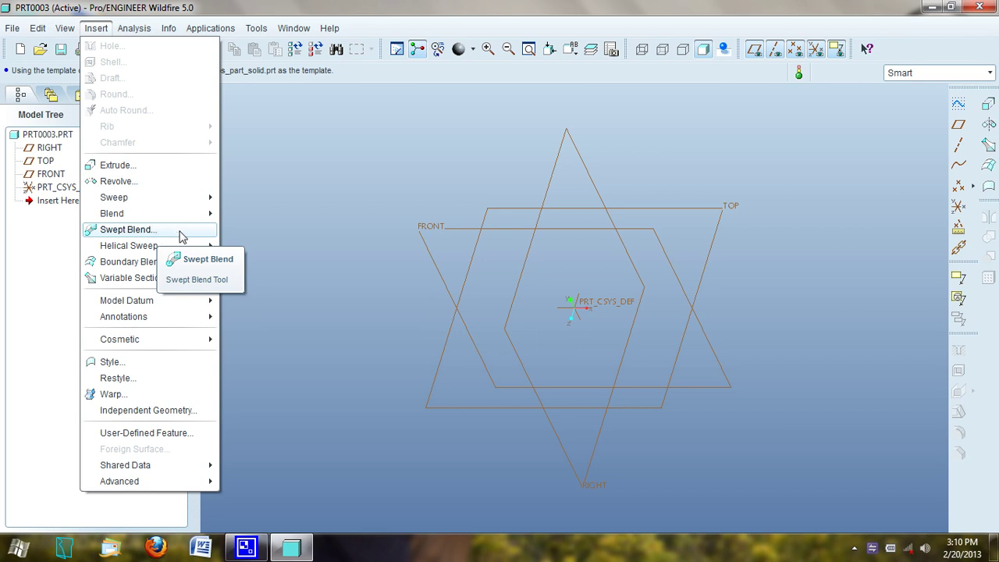
mouse_move(156, 209)
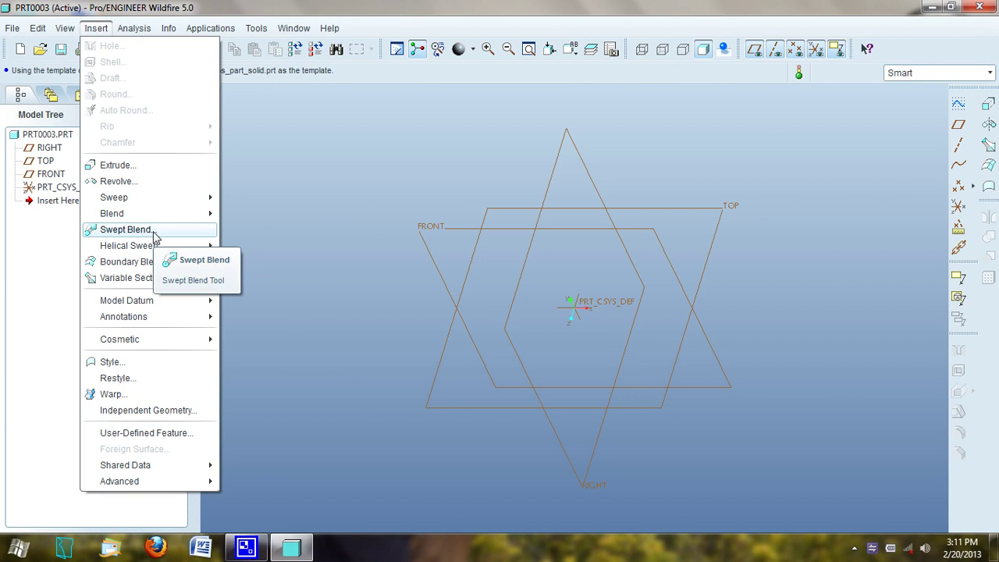
left_click(125, 229)
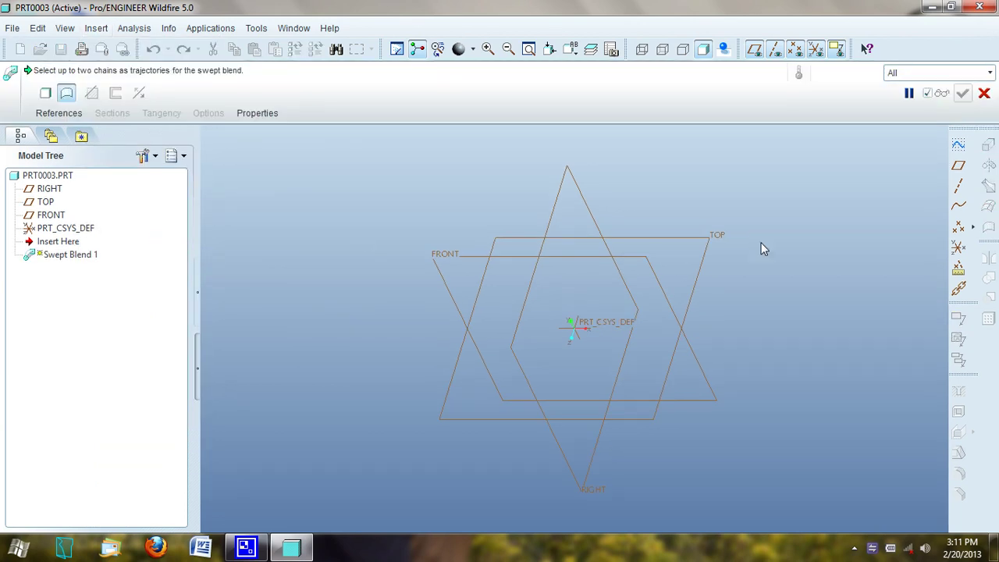
left_click(984, 93)
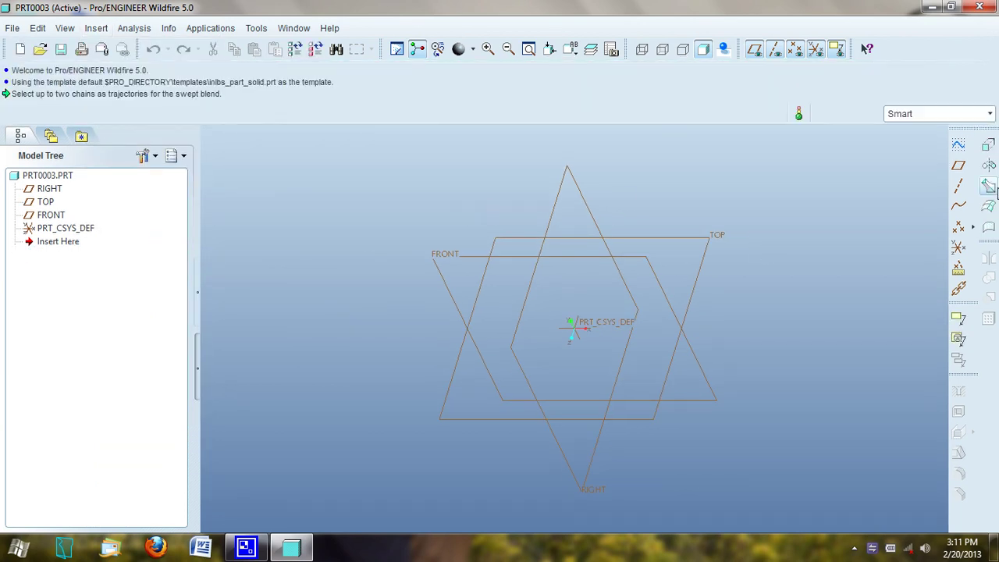
Step: Start a sketch on the FRONT datum plane, using the RIGHT plane as the right-facing orientation reference
left_click(958, 149)
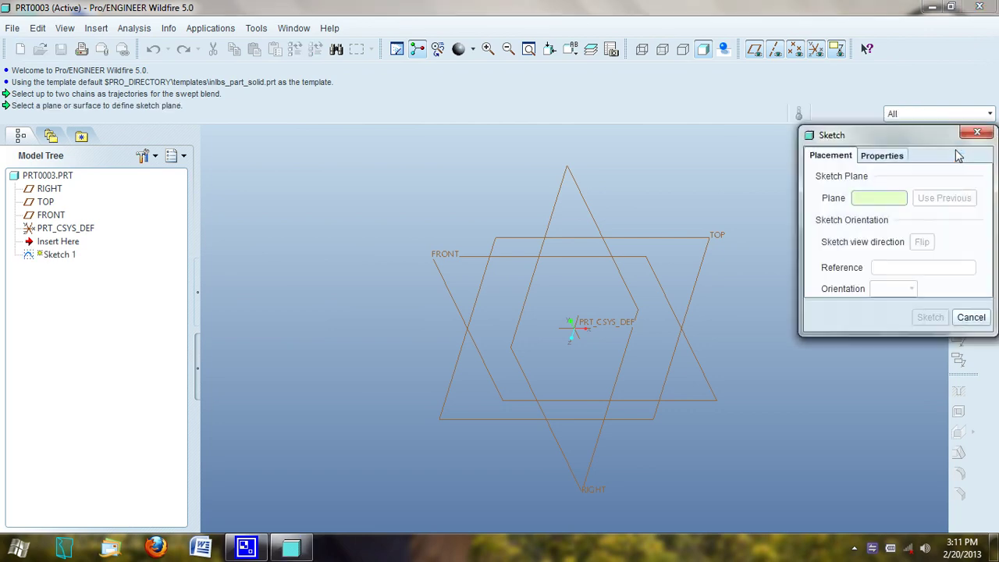
left_click(484, 262)
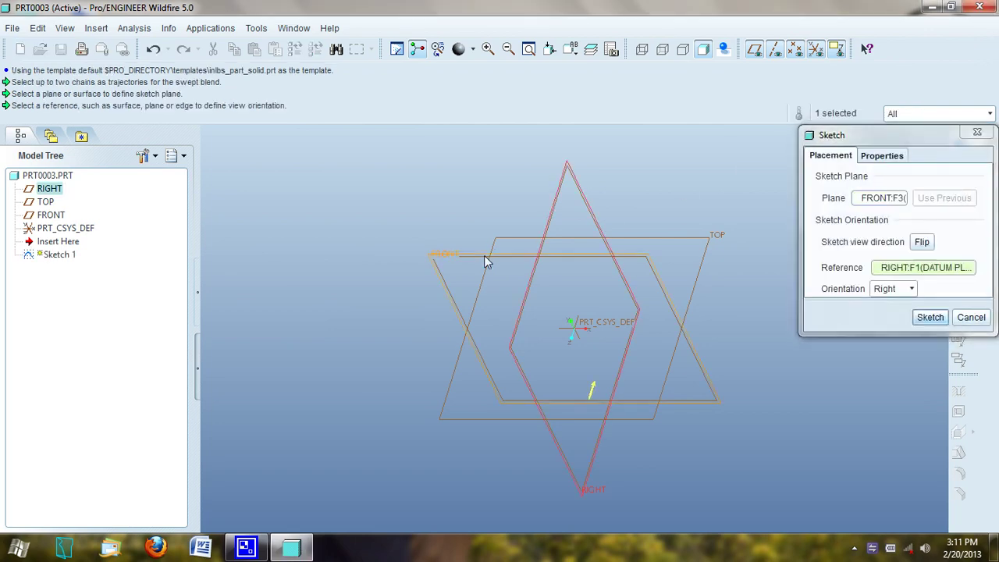
left_click(928, 316)
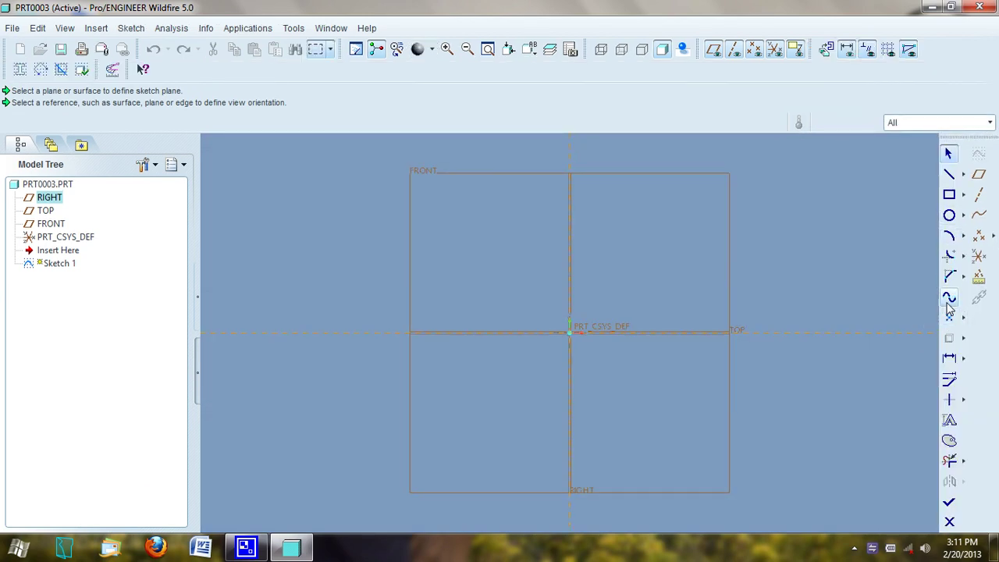
Step: Sketch a wavy five-point spline from the horizontal reference, spanning about 426 left to 343 right of the vertical reference, and finish the sketch
left_click(950, 297)
left_click(303, 333)
left_click(347, 278)
left_click(524, 283)
left_click(644, 240)
left_click(785, 251)
middle_click(782, 320)
left_click(948, 157)
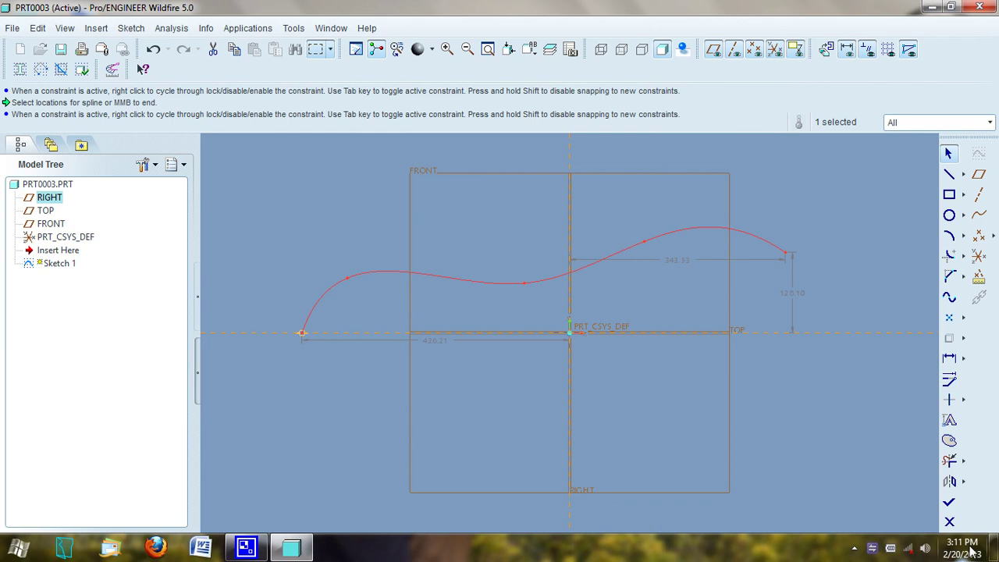
left_click(950, 503)
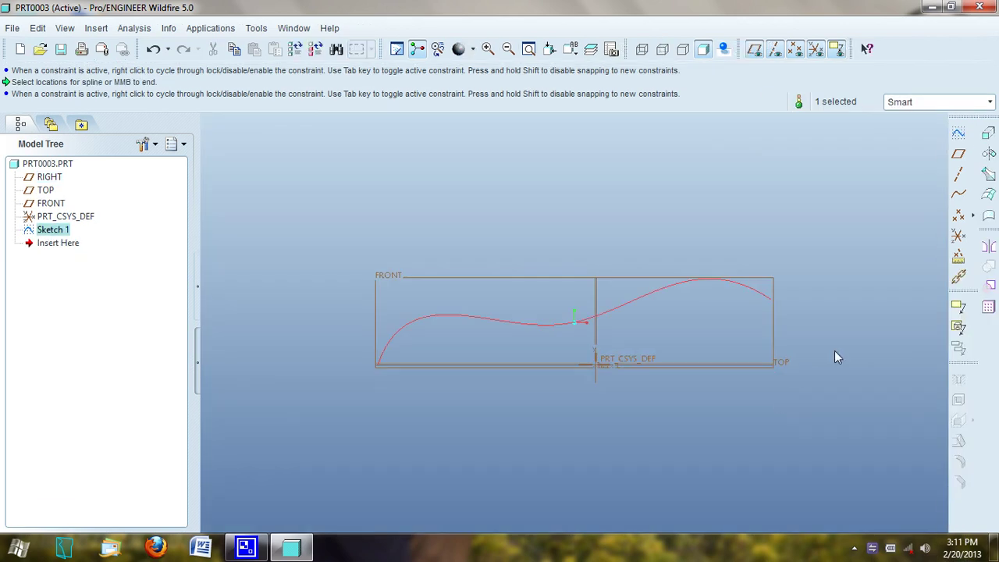
Step: Start a Swept Blend feature with the sketched spline as its trajectory
left_click(95, 28)
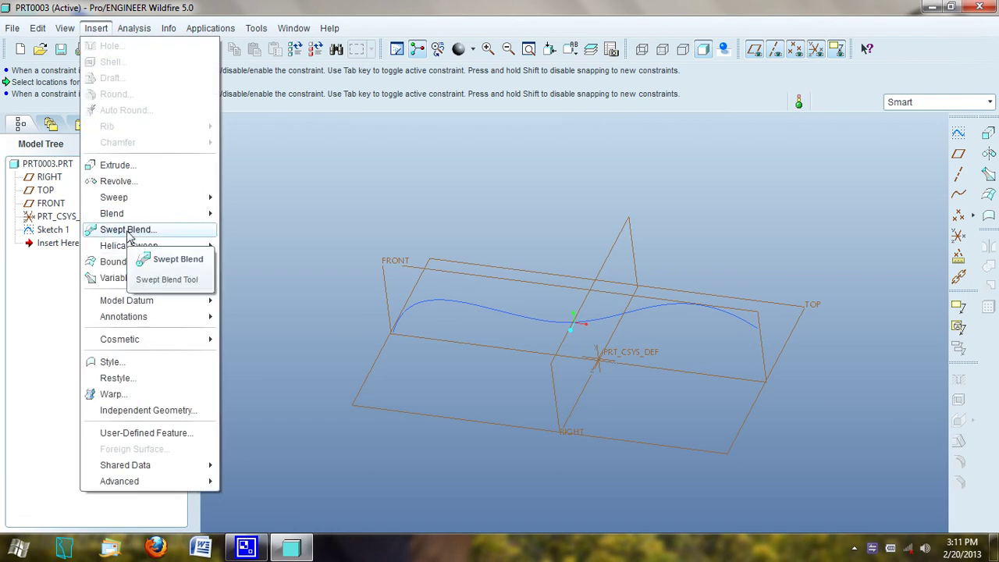
left_click(128, 234)
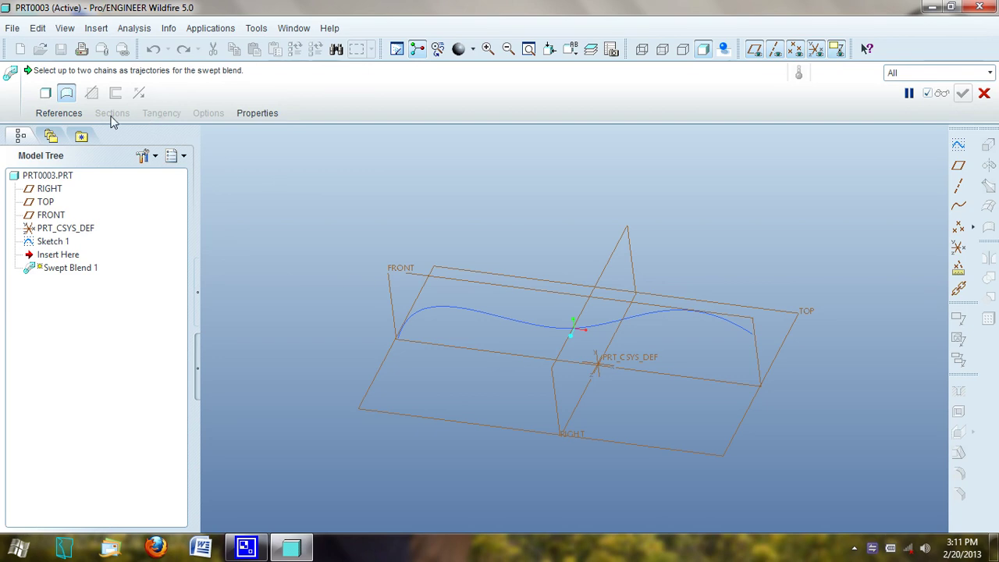
left_click(449, 312)
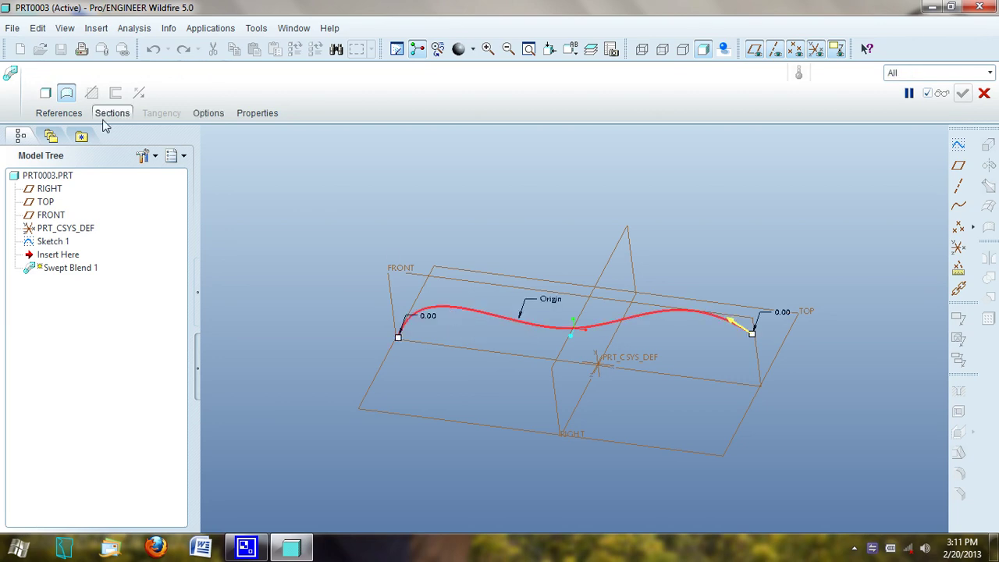
Step: Remove the default section, insert a new sketched section, and locate it at the End of the trajectory
left_click(109, 115)
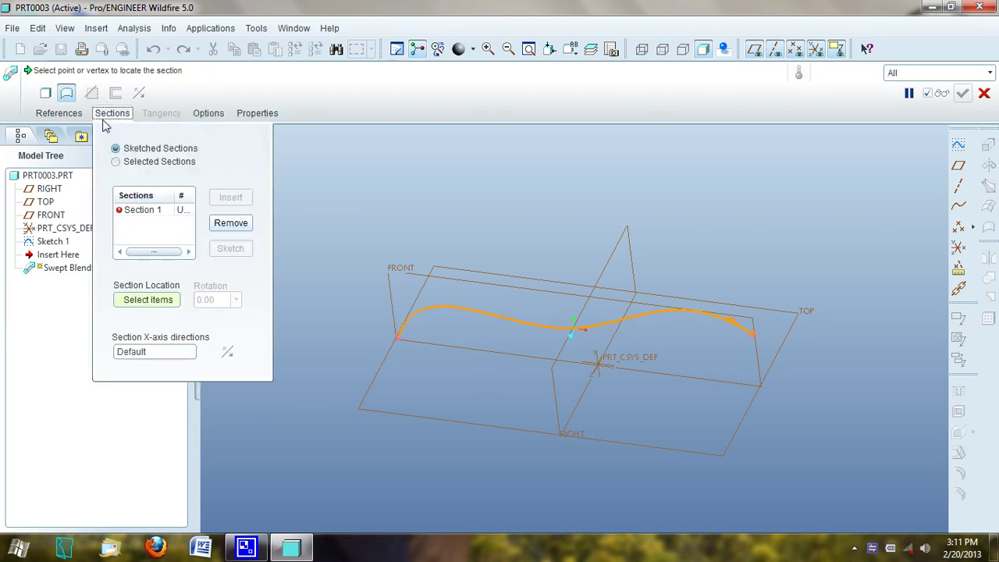
left_click(159, 212)
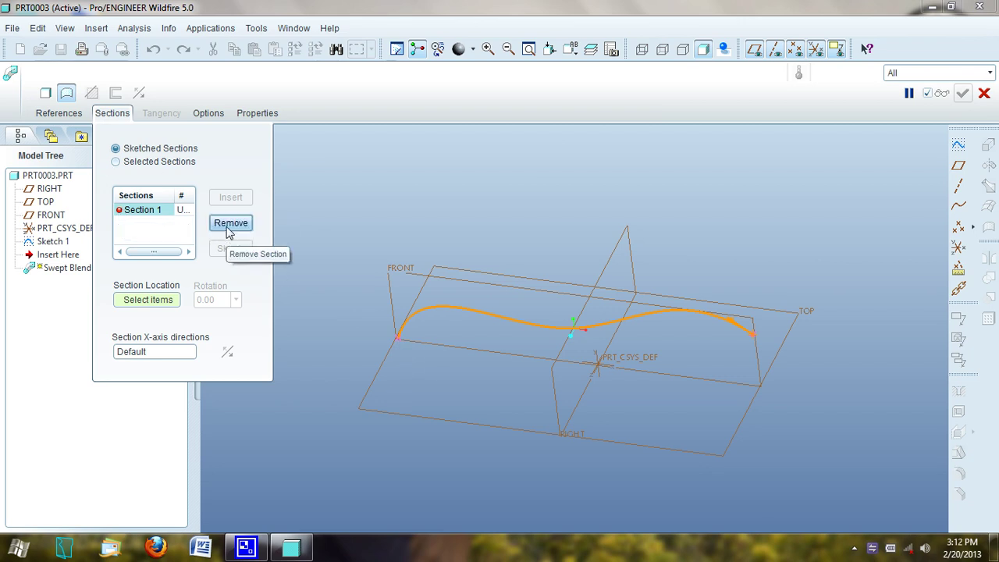
left_click(230, 223)
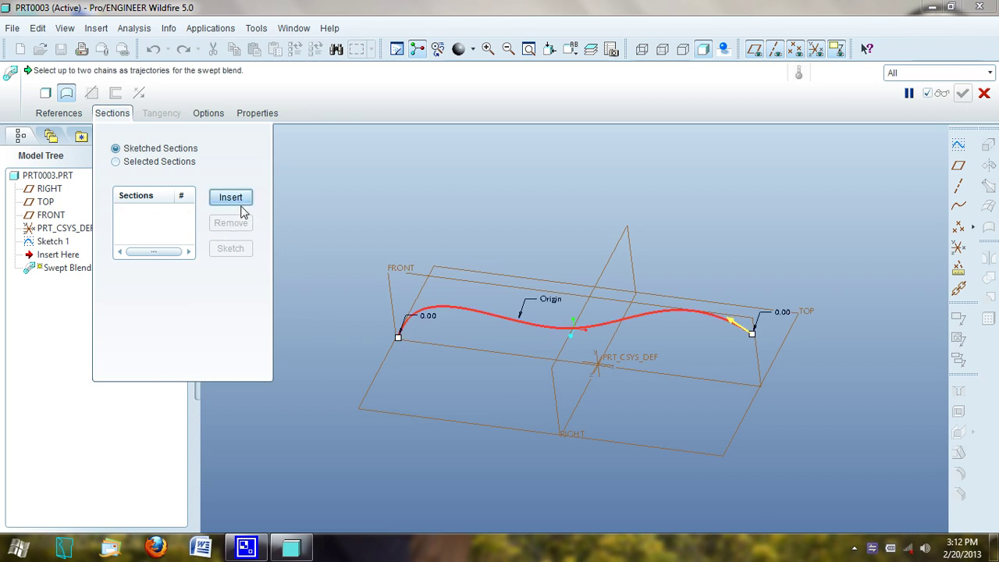
left_click(242, 200)
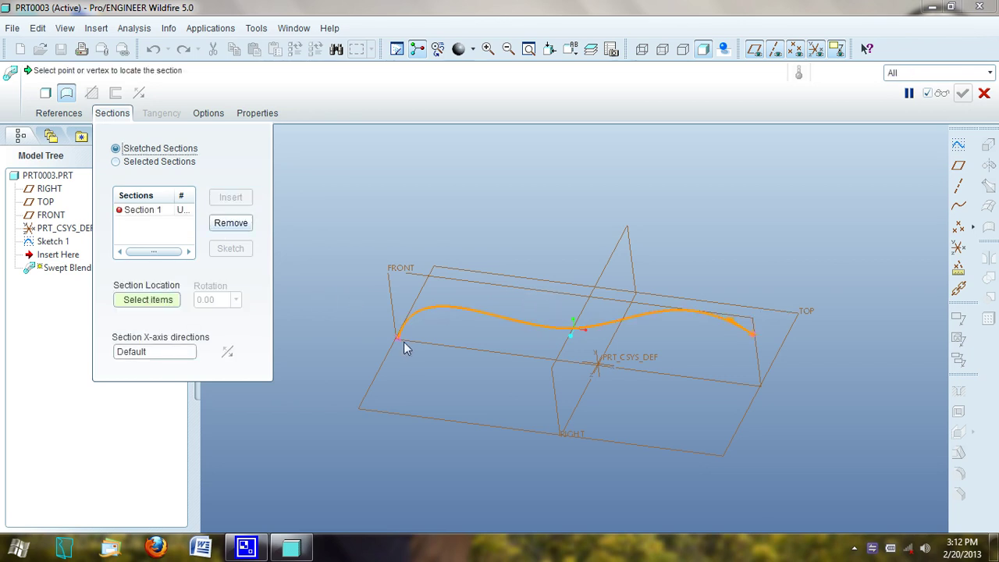
left_click(398, 341)
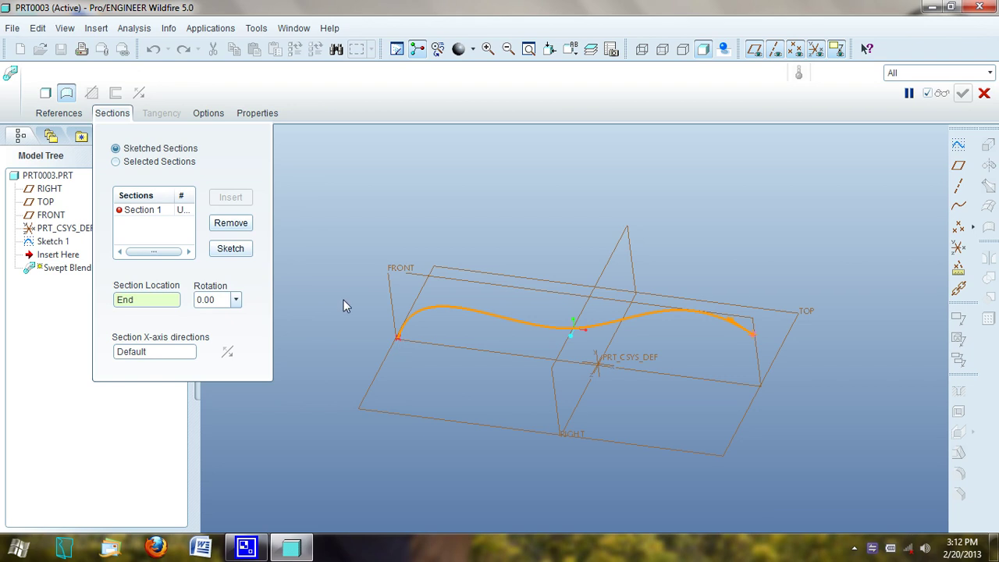
Step: Sketch a circle about 161 in diameter centred on the trajectory end for Section 1, and finish the section sketch
left_click(236, 251)
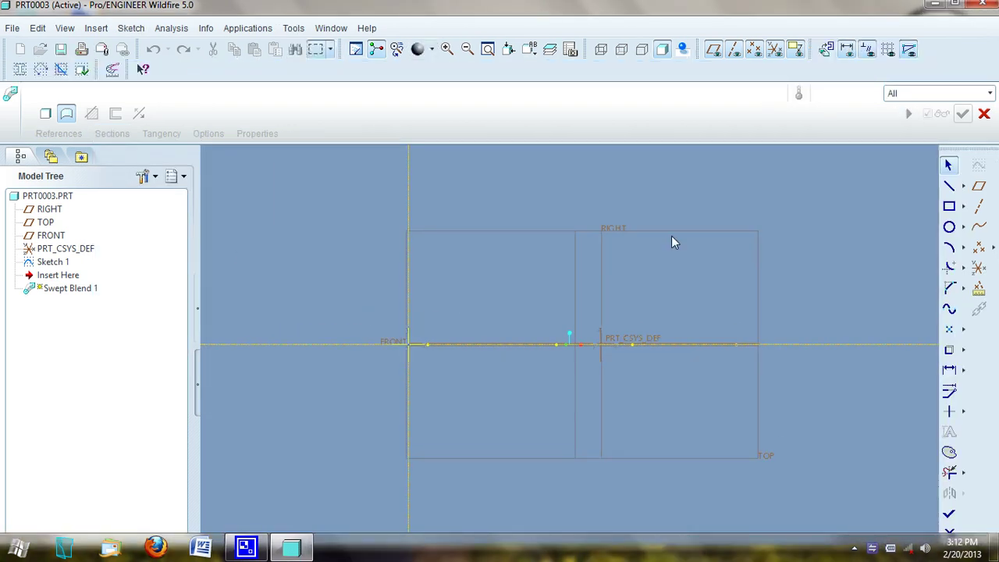
left_click(949, 226)
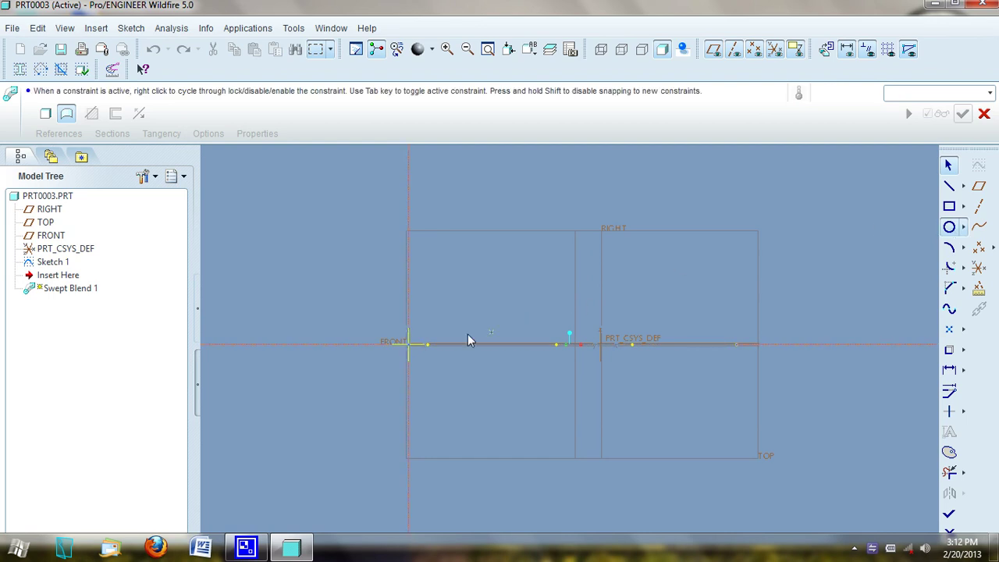
left_click(408, 346)
left_click(436, 371)
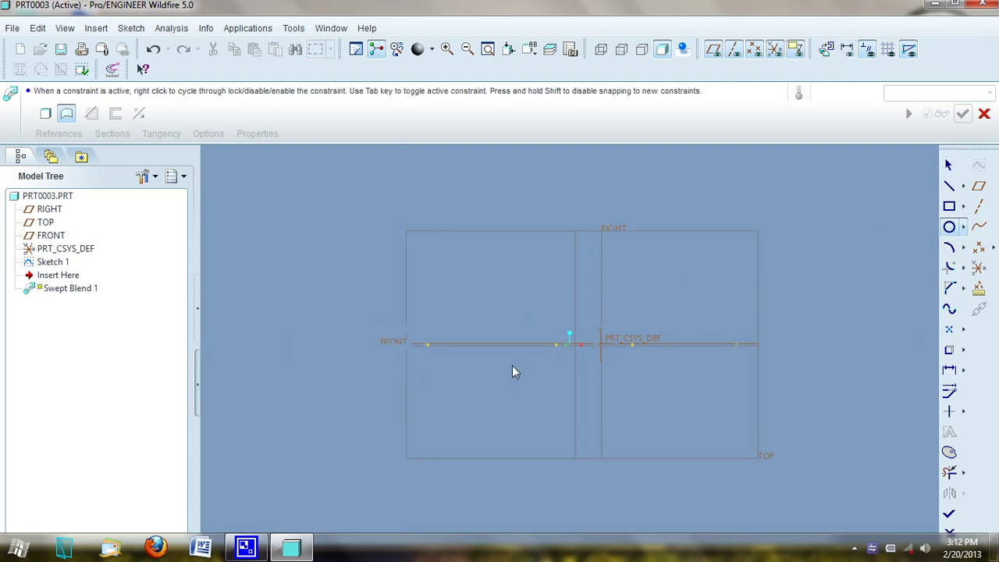
left_click(949, 166)
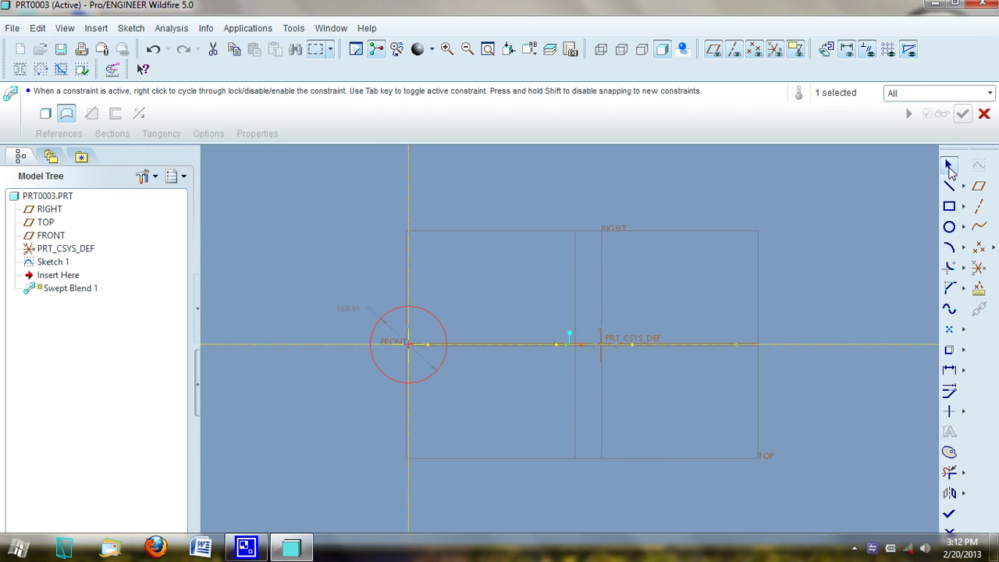
left_click(950, 514)
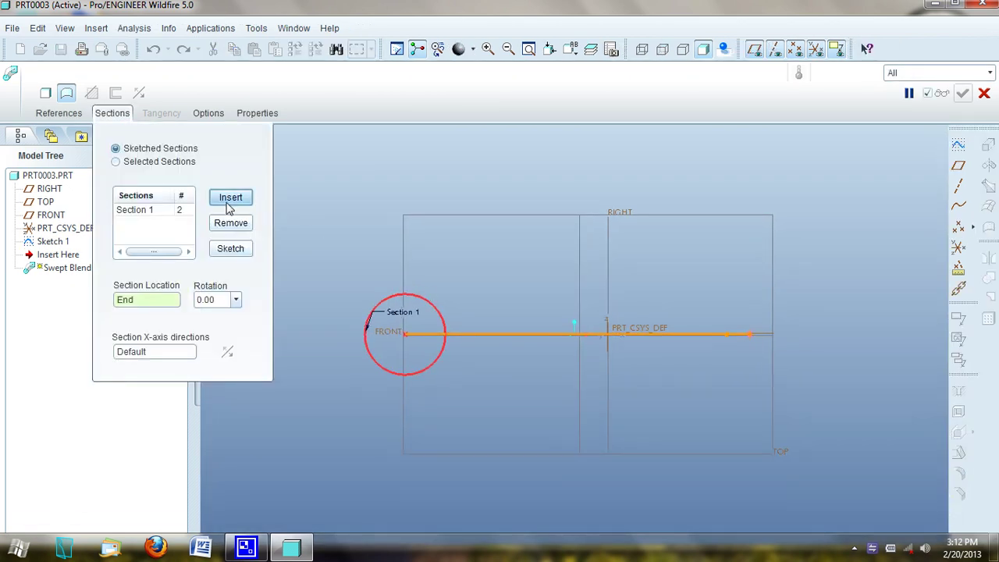
Step: Insert a second sketched section and locate it at the Start of the trajectory
left_click(230, 203)
middle_click_drag(436, 223, 434, 269)
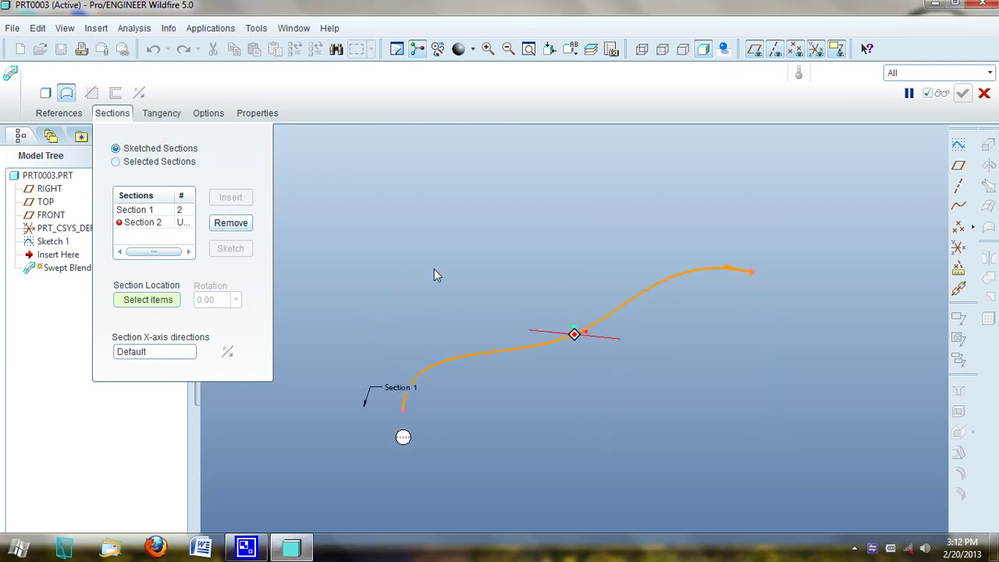
left_click(752, 275)
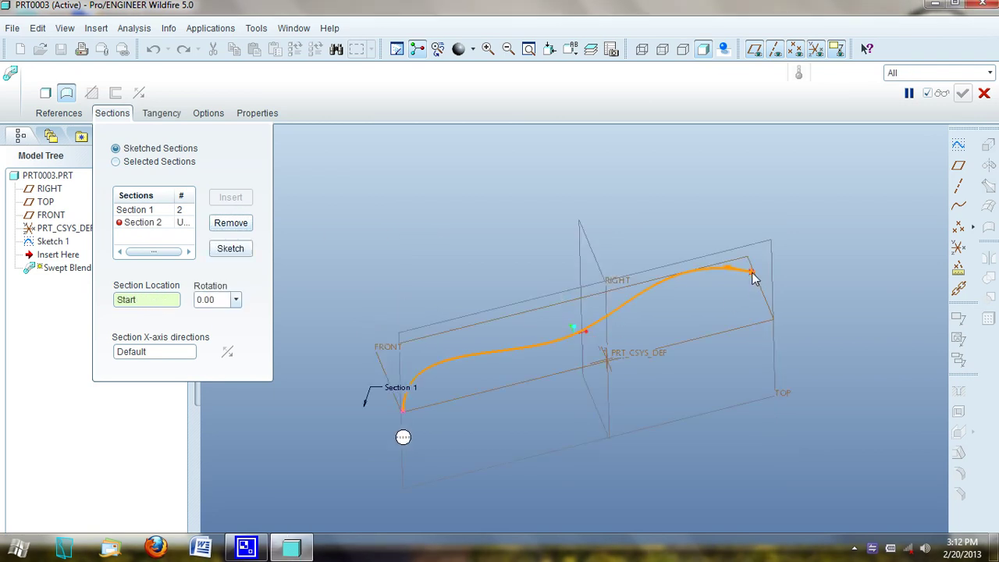
Step: Sketch a larger circle than the first, centred on the trajectory start, for Section 2, and finish the section sketch
left_click(231, 249)
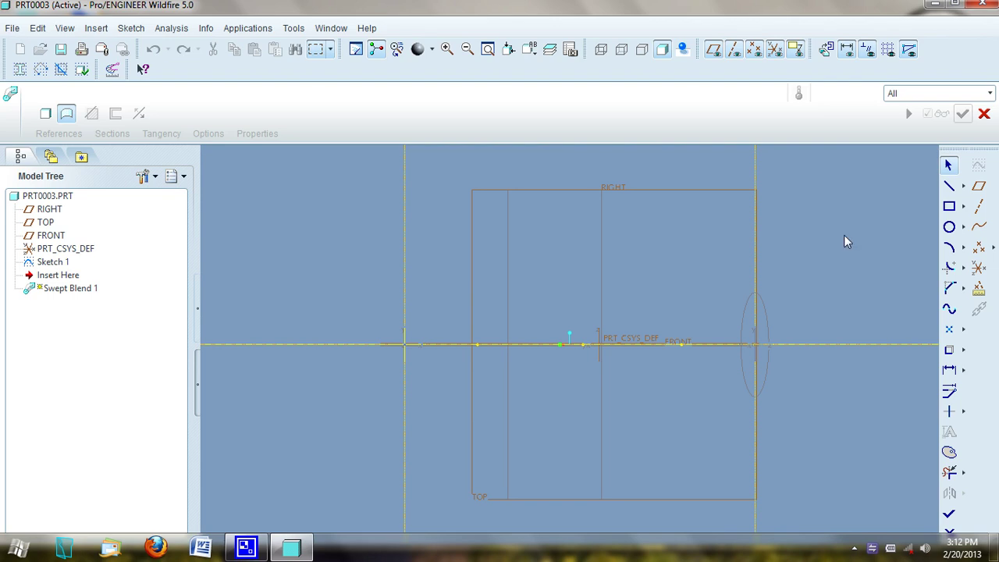
left_click(949, 226)
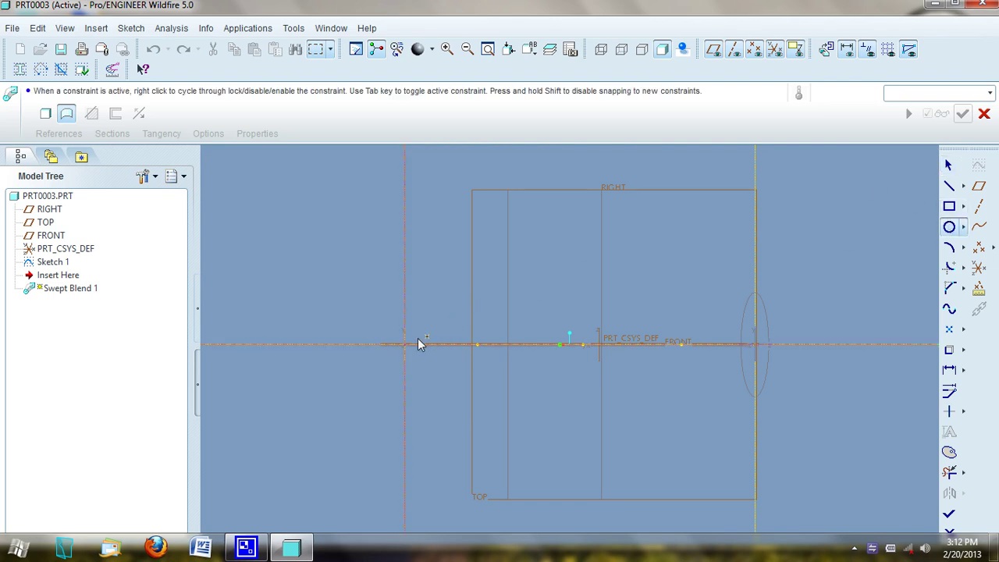
left_click(402, 345)
left_click(469, 395)
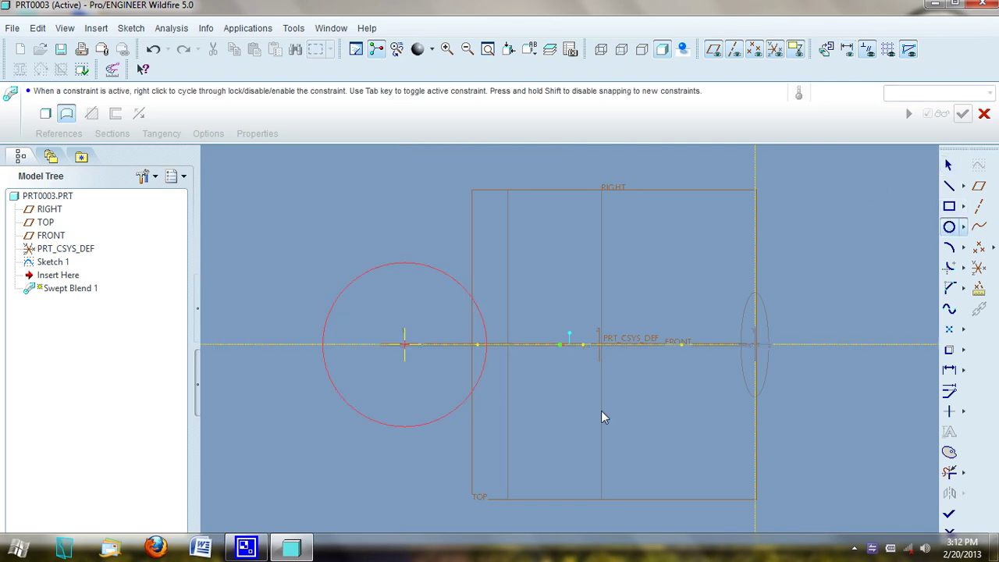
left_click(949, 166)
left_click(949, 513)
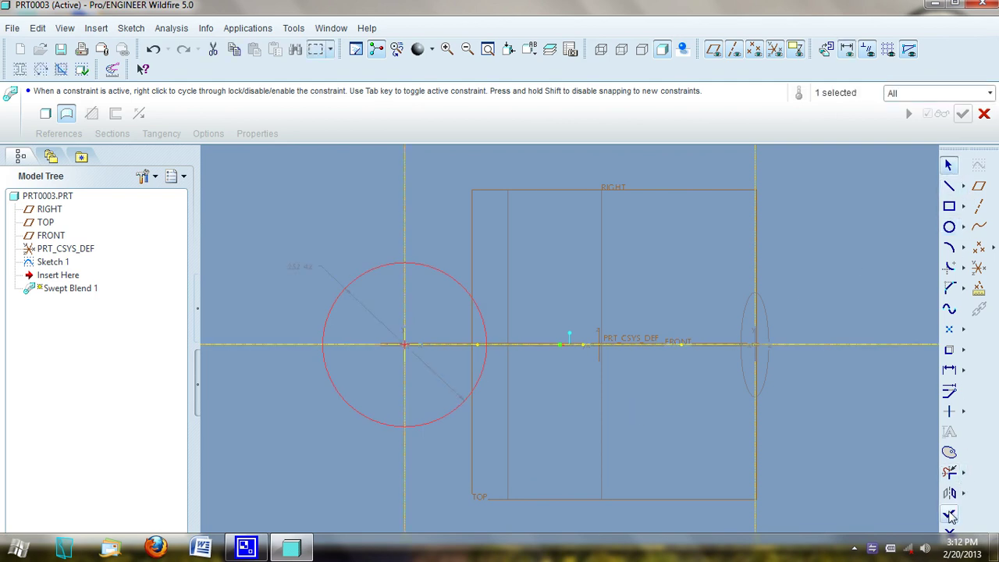
Step: Make the swept blend a thin-walled solid with a wall thickness of 10, and complete the feature
middle_click_drag(721, 280, 751, 328)
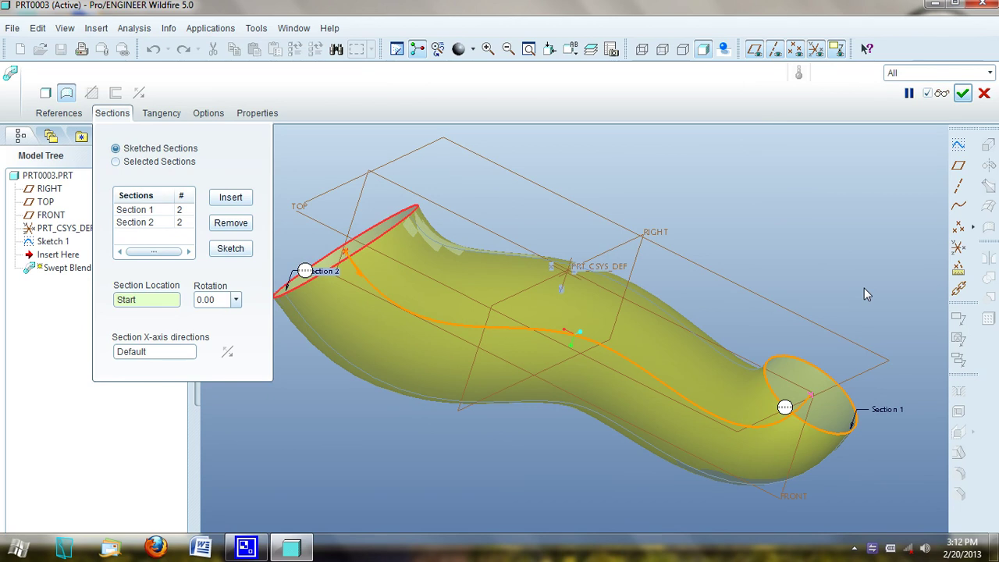
left_click(117, 114)
middle_click_drag(354, 377, 410, 397)
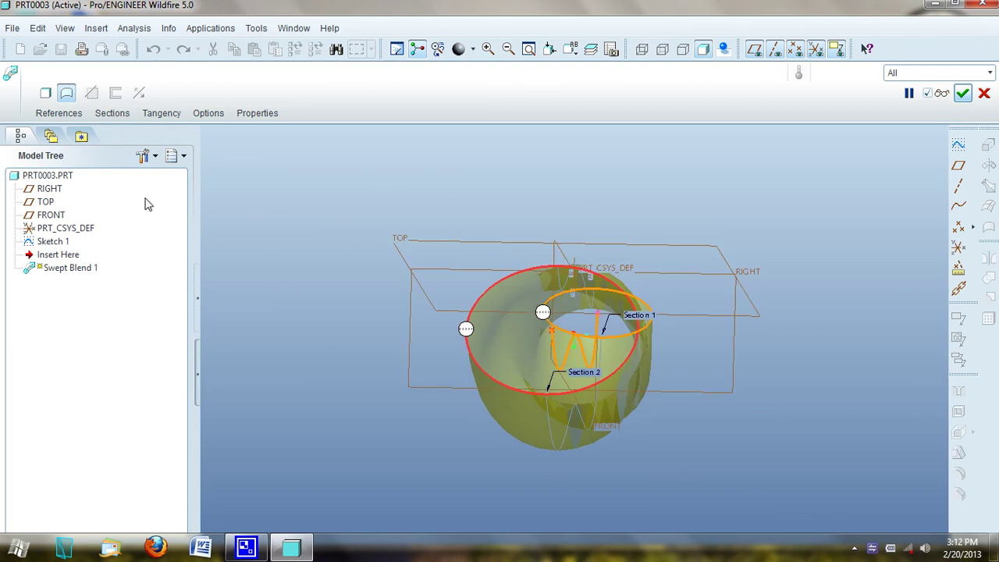
left_click(46, 95)
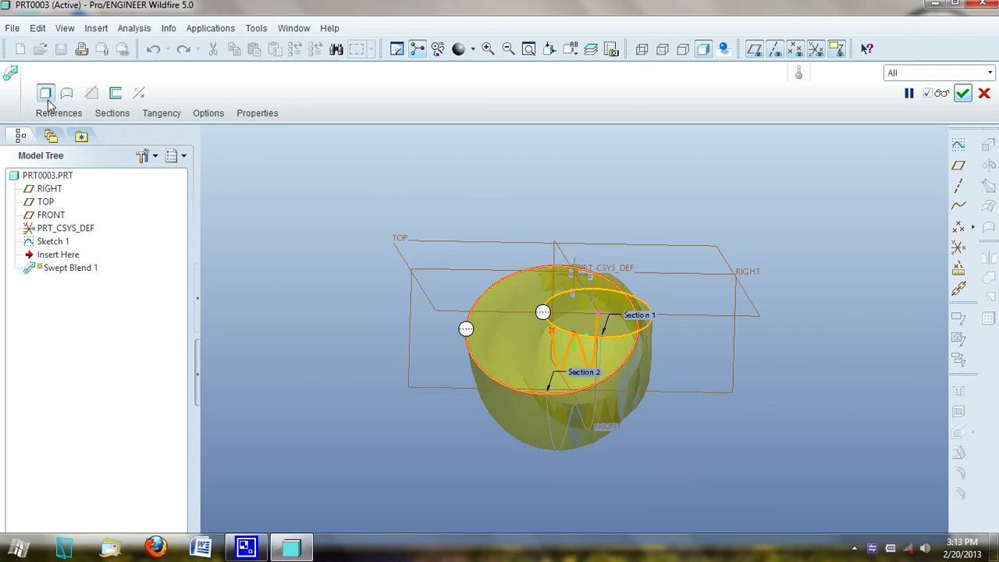
left_click(115, 93)
middle_click_drag(253, 254, 349, 321)
left_click_drag(180, 94, 125, 98)
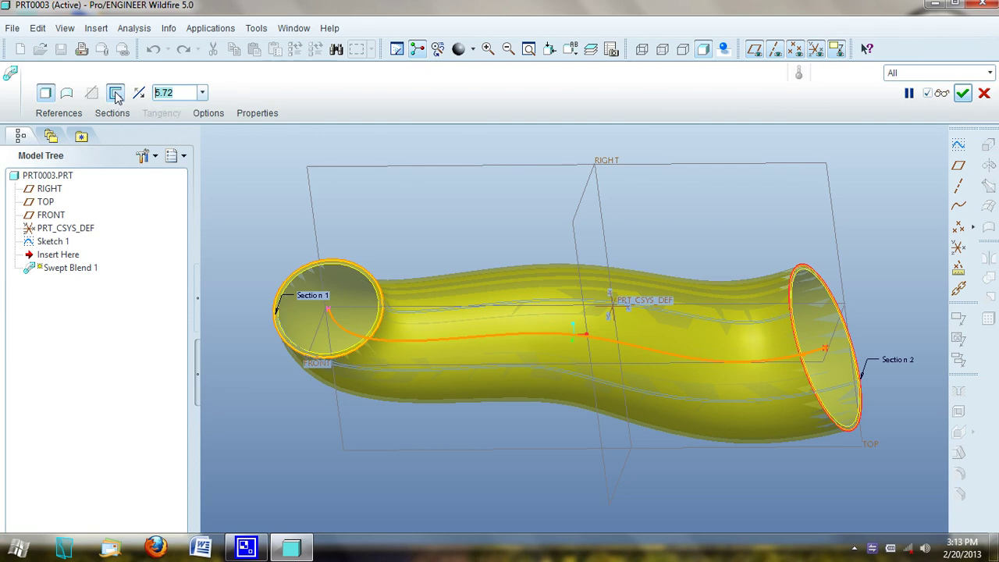
type("10")
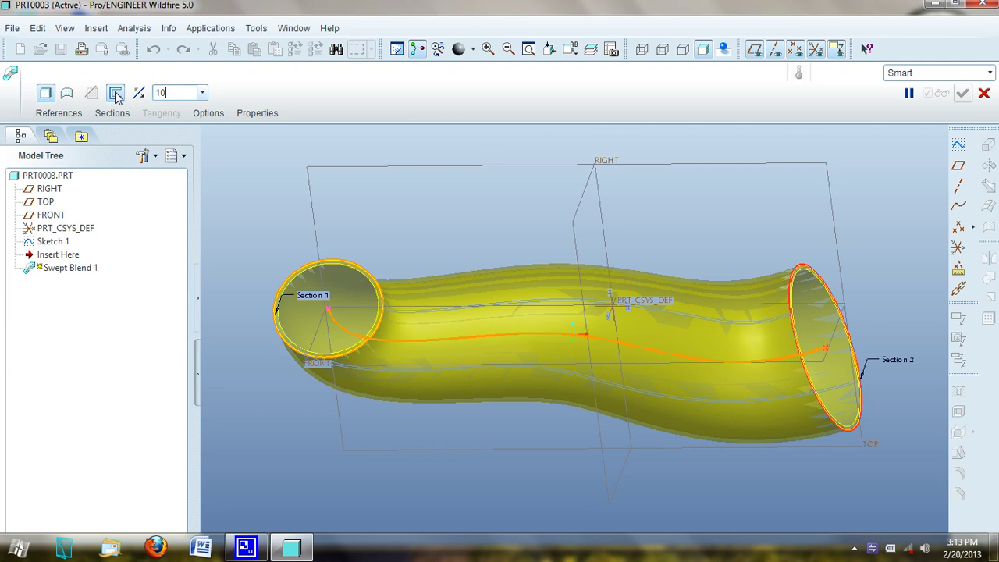
key("Return")
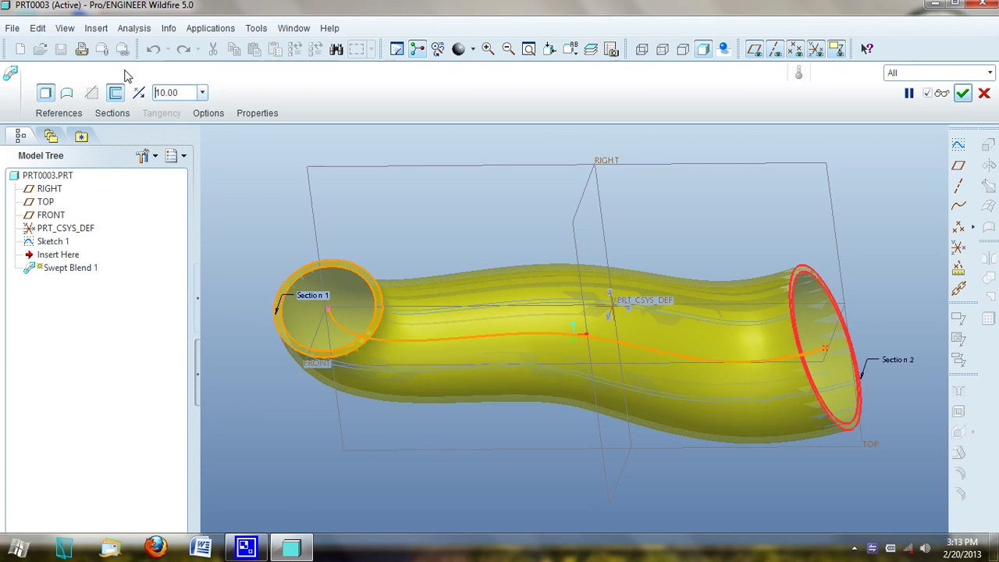
left_click(963, 93)
Step: Undo the completed swept blend, keeping only the spline sketch
left_click(841, 194)
key("ctrl+z")
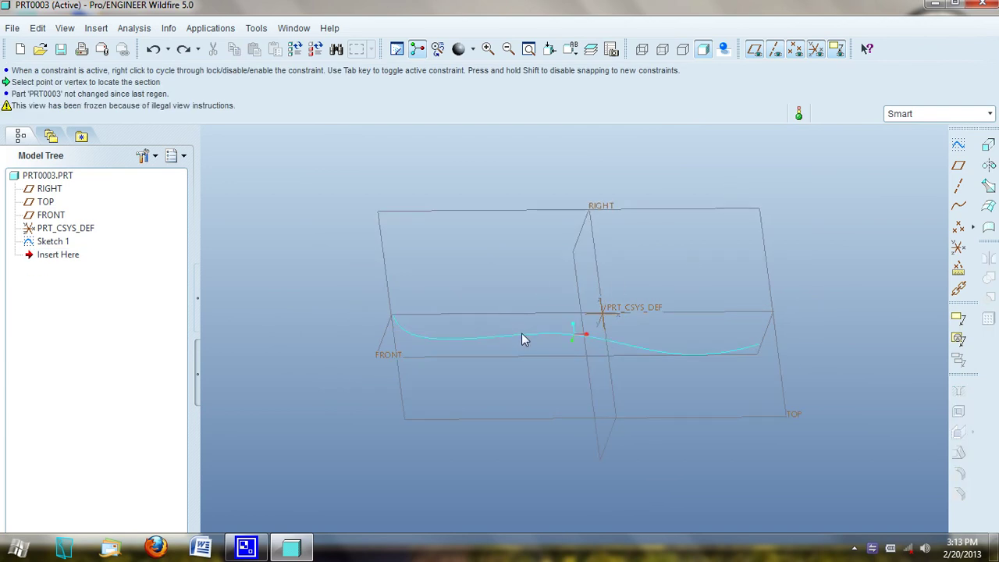
Step: Start a Swept Blend along the spline sketch and locate a sketched Section 1 at the End of the trajectory
left_click(96, 28)
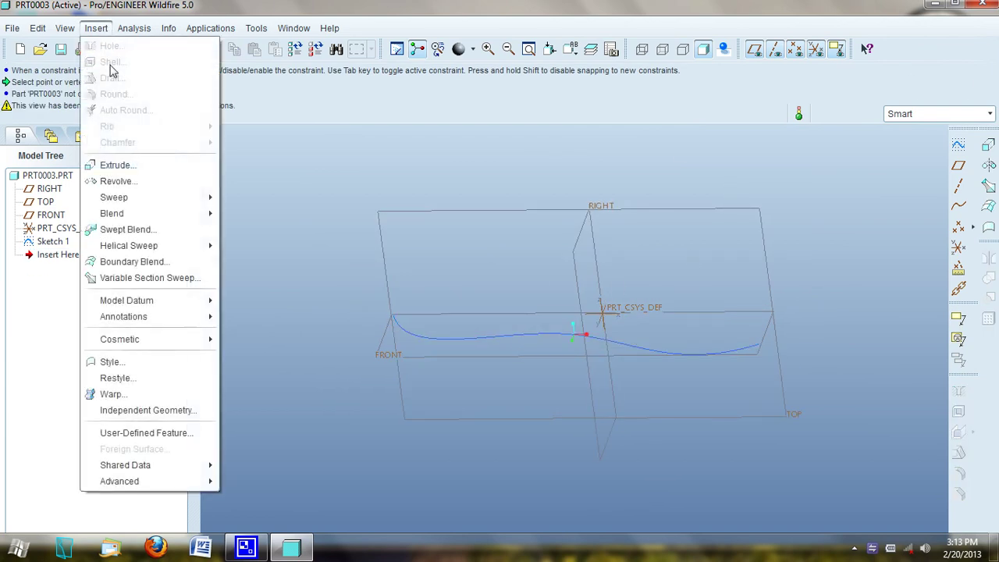
left_click(133, 231)
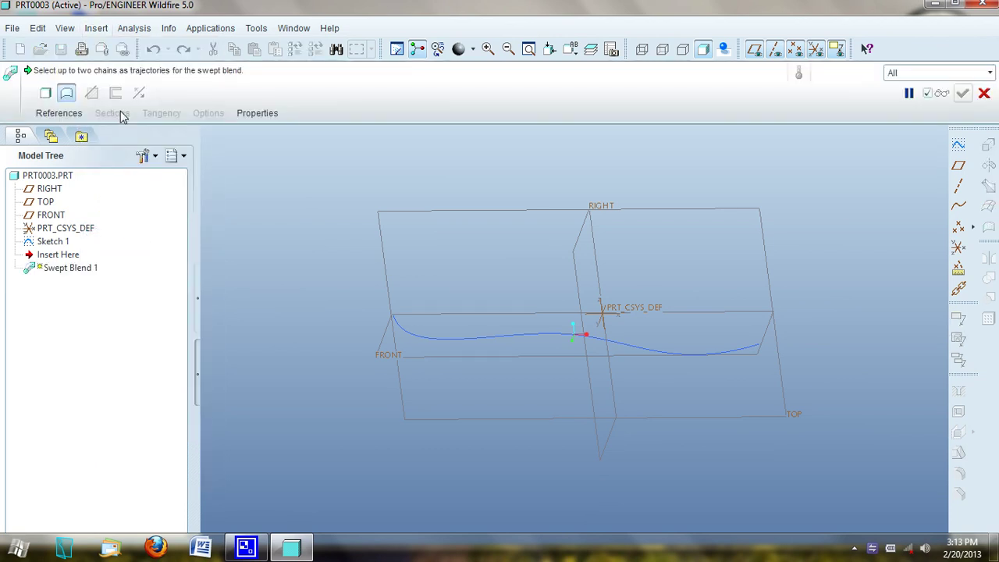
left_click(479, 344)
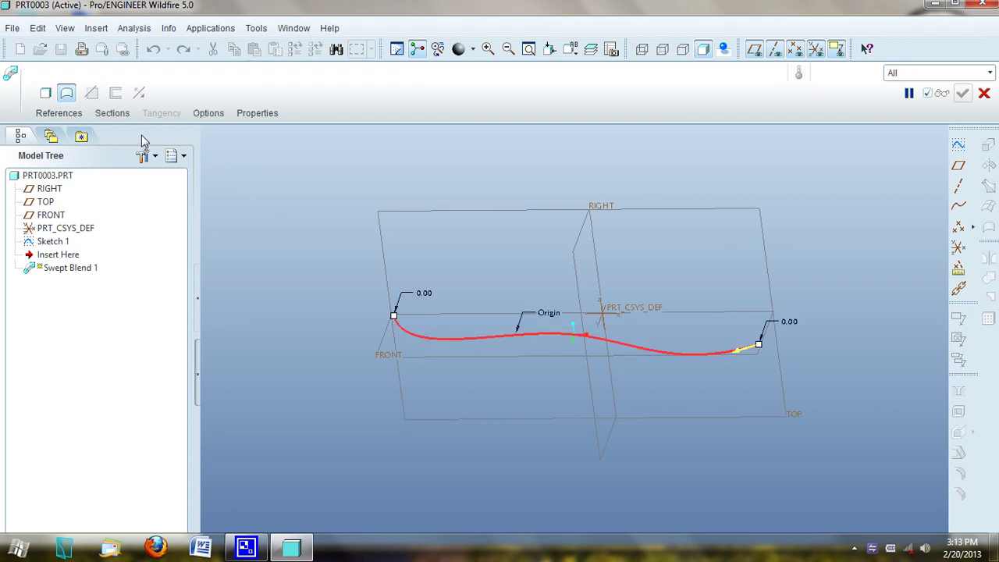
left_click(116, 121)
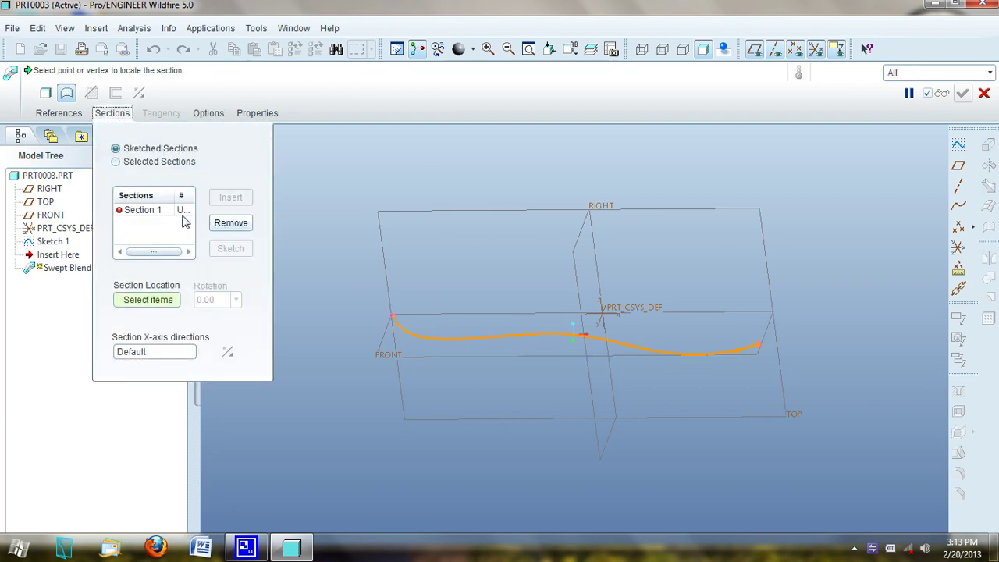
left_click(226, 223)
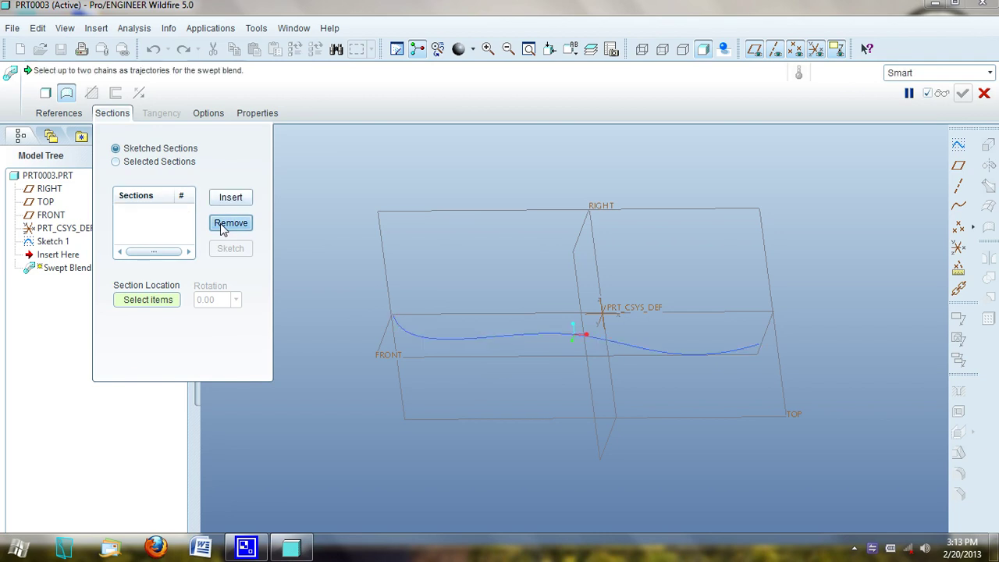
left_click(231, 197)
middle_click_drag(436, 282, 414, 369)
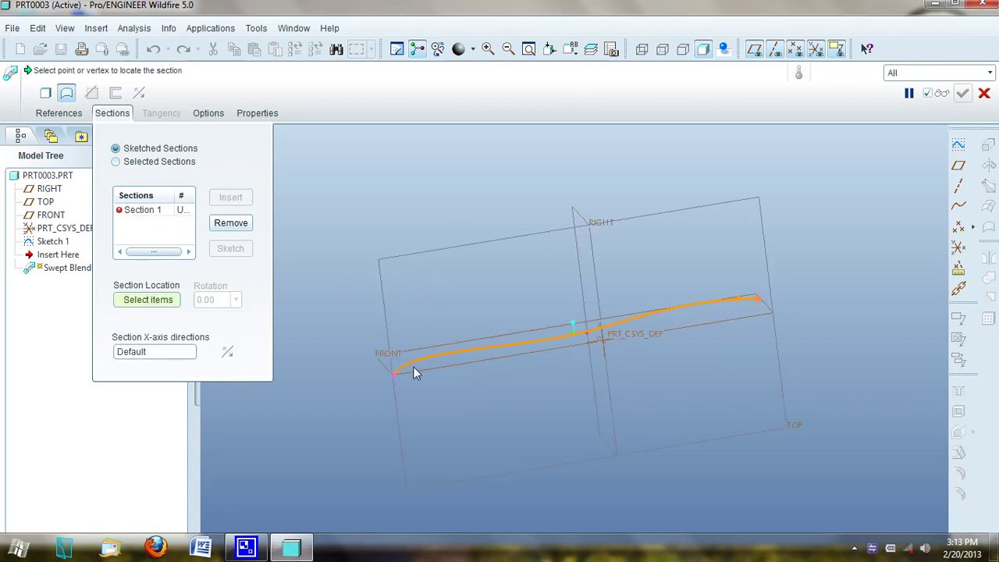
left_click(394, 377)
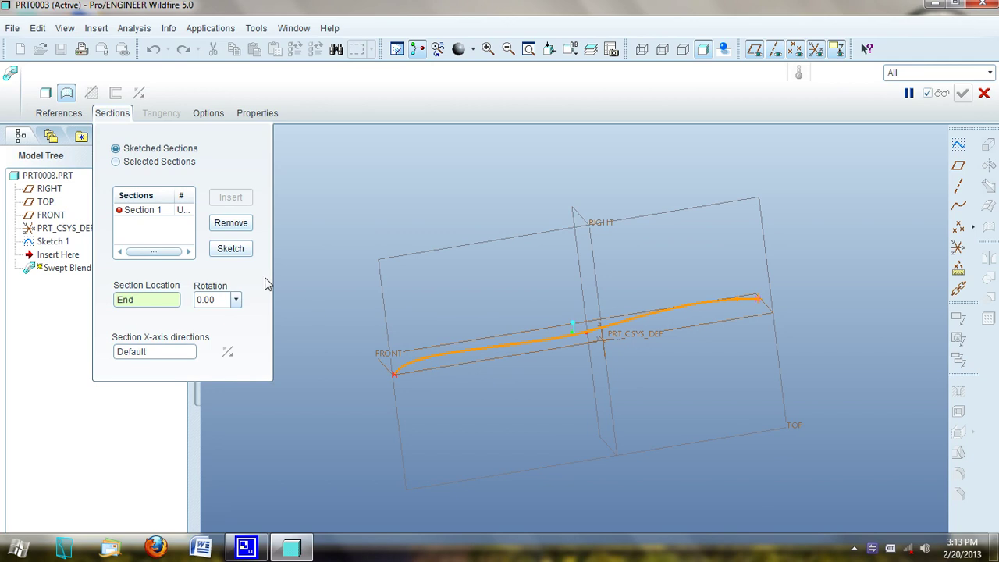
Step: Sketch a rectangle around the trajectory's end point for Section 1 and finish the section sketch
left_click(228, 250)
left_click(949, 205)
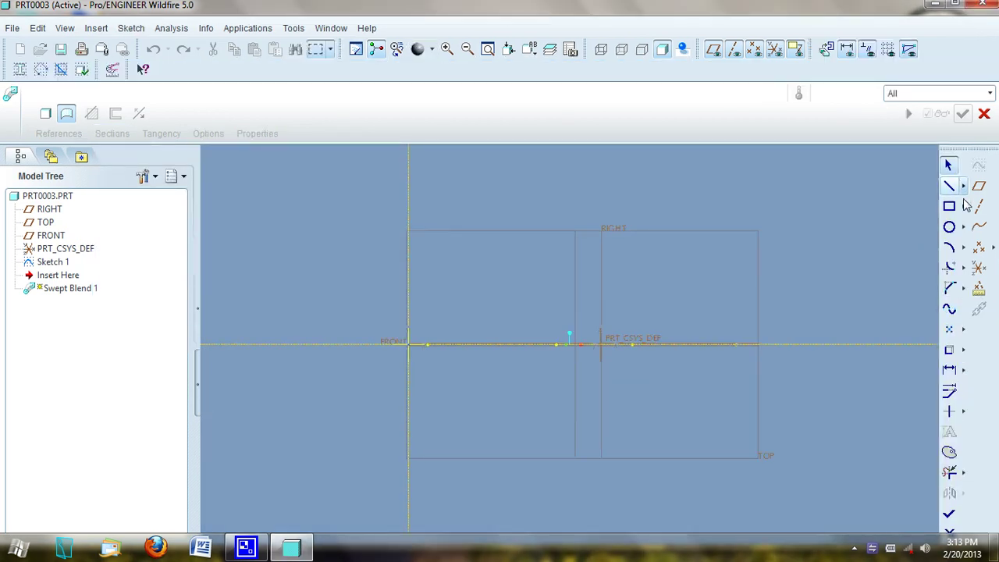
left_click(366, 302)
left_click(450, 386)
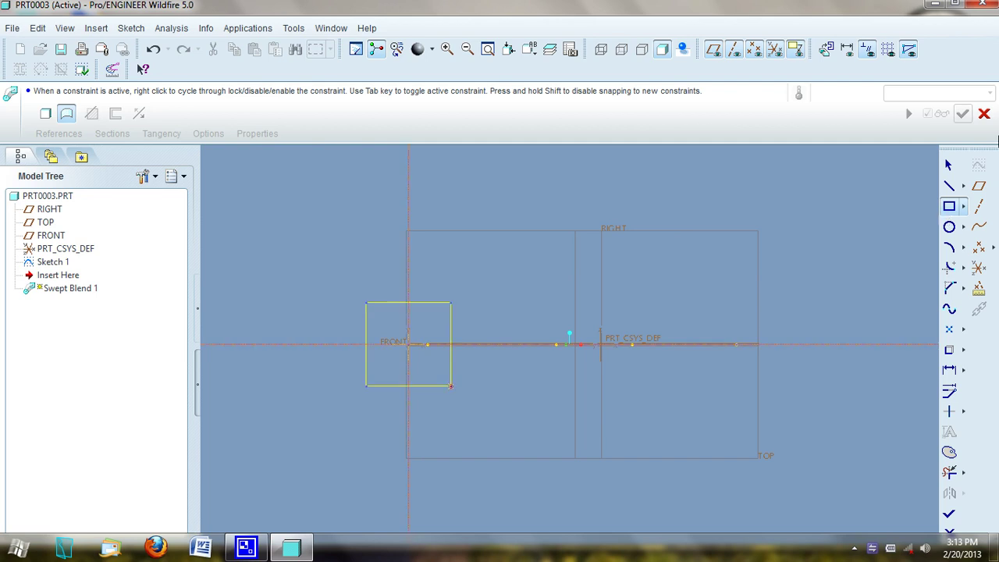
left_click(950, 163)
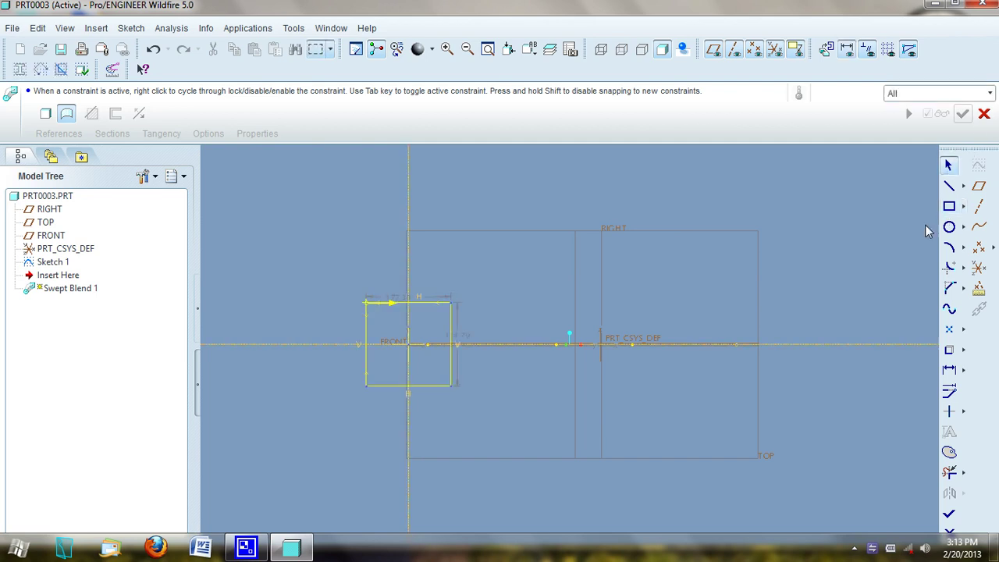
left_click(949, 517)
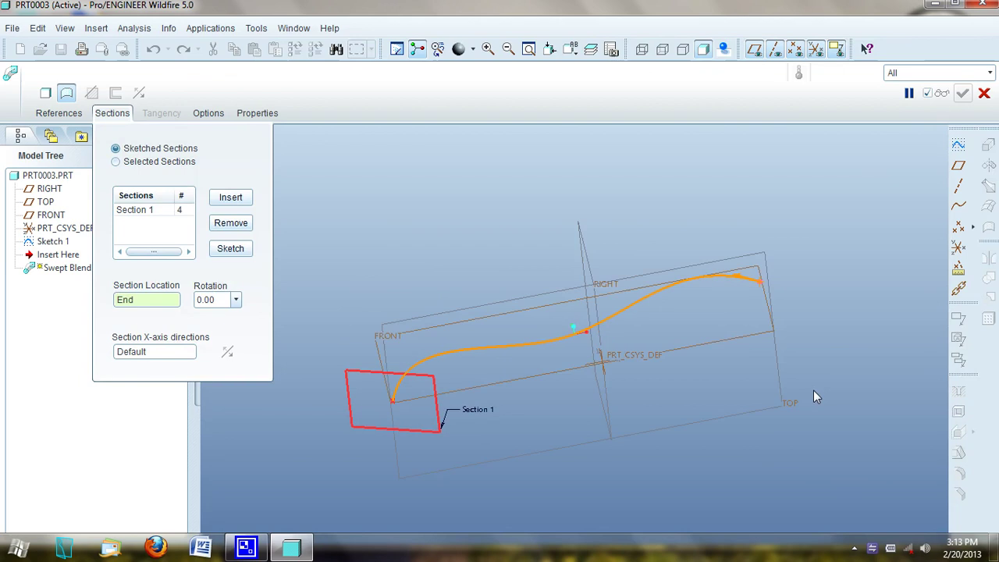
Step: Insert Section 2 at the Start of the trajectory and sketch a circle about 167 in diameter centred on that point
left_click(231, 197)
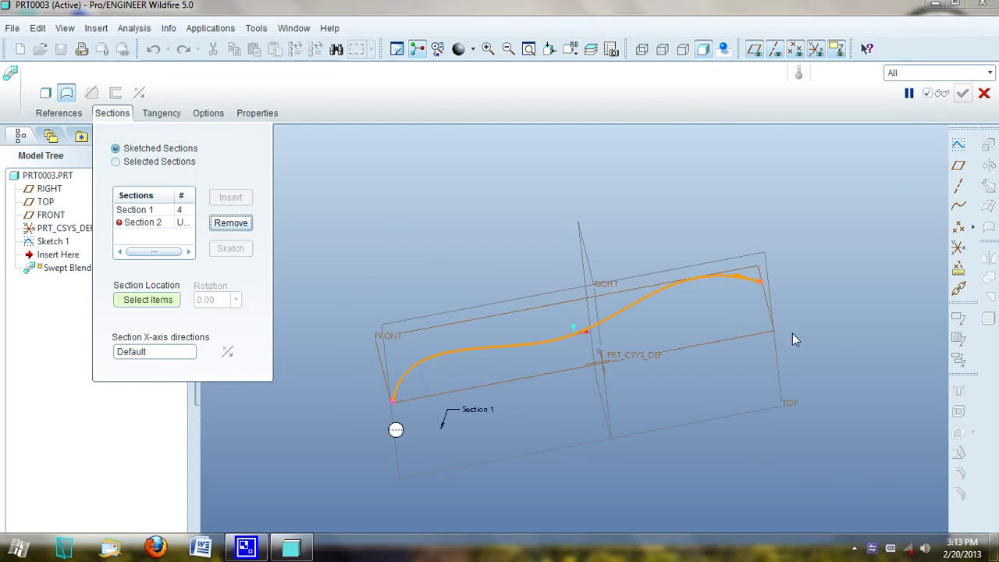
left_click(758, 283)
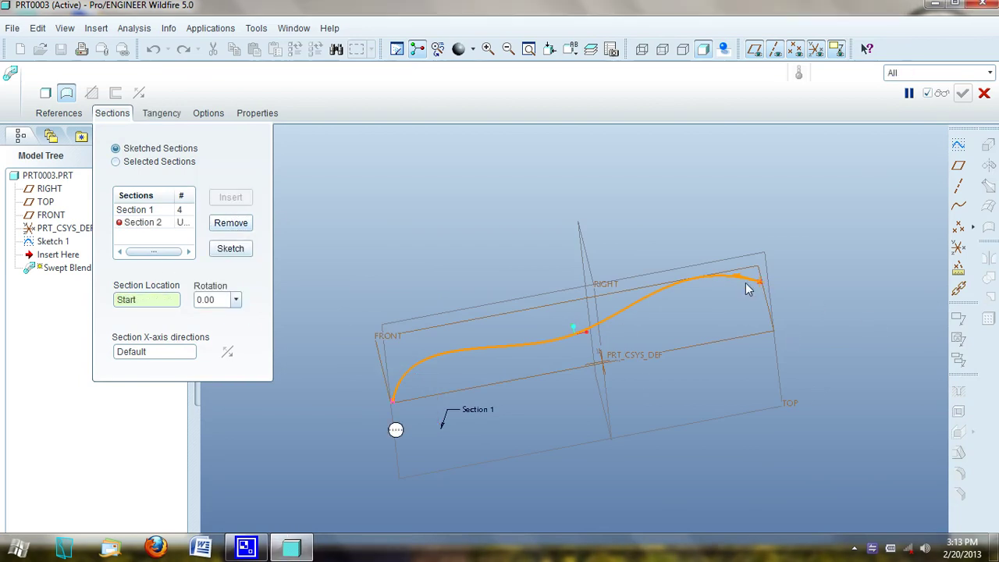
left_click(224, 256)
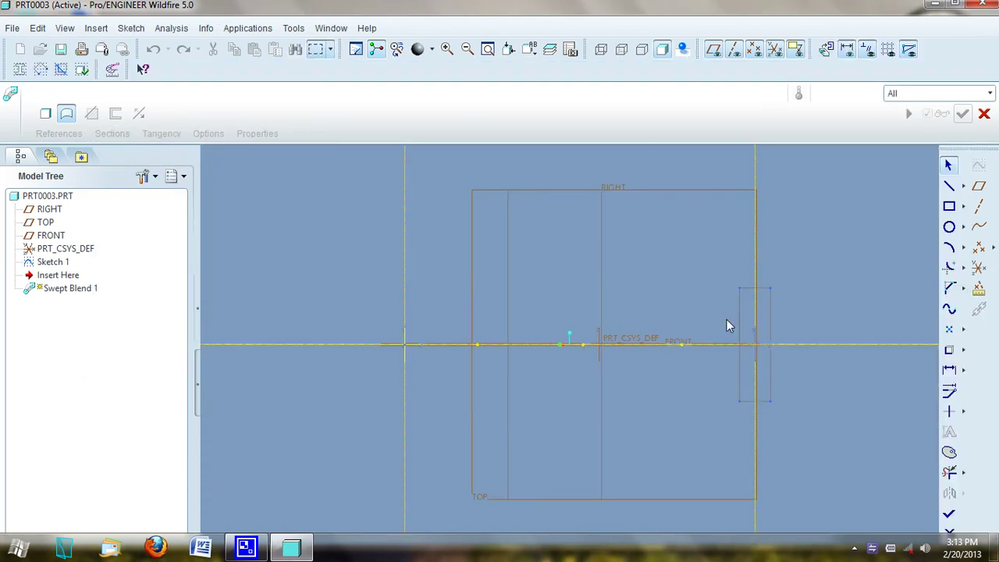
left_click(950, 226)
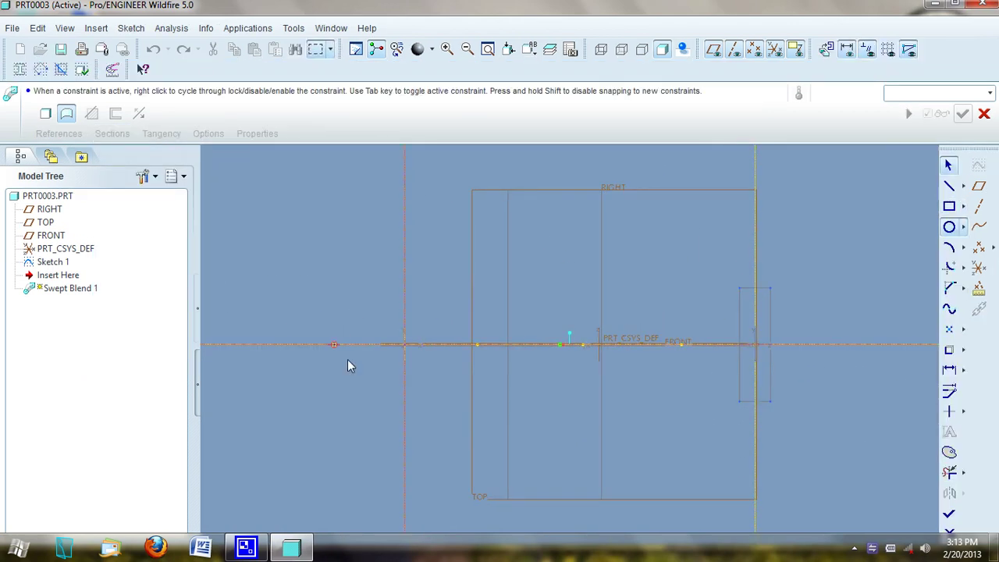
left_click(404, 344)
left_click(449, 379)
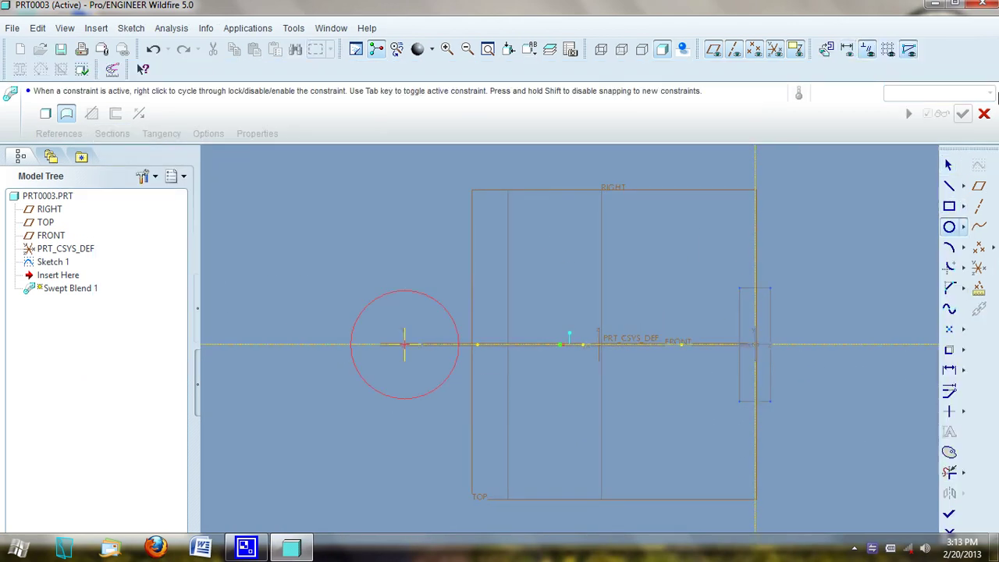
left_click(950, 164)
Step: Divide the Section 2 circle into four arcs at its intersections with the reference lines, and finish the section sketch
left_click(964, 473)
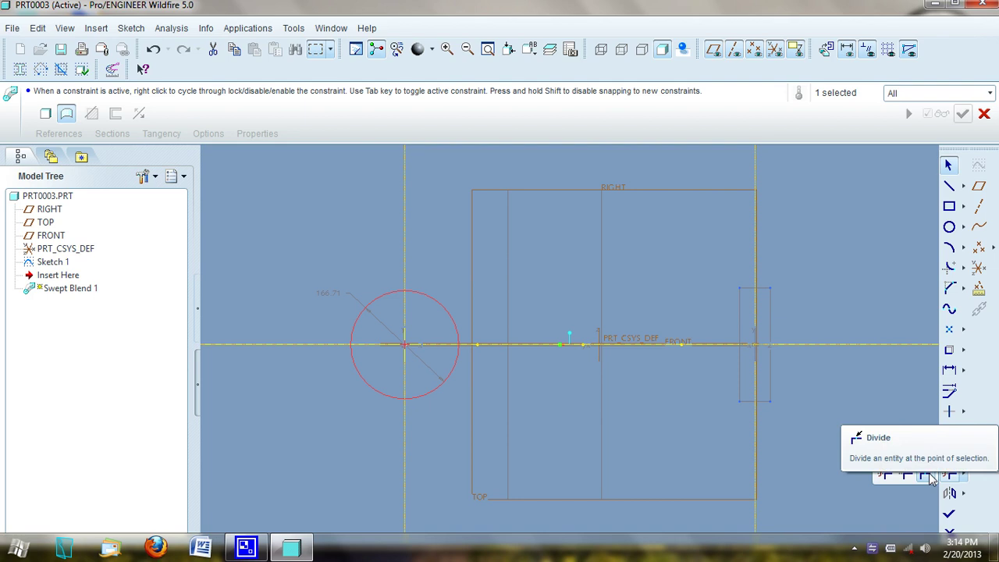
left_click(928, 474)
left_click(398, 297)
left_click(460, 349)
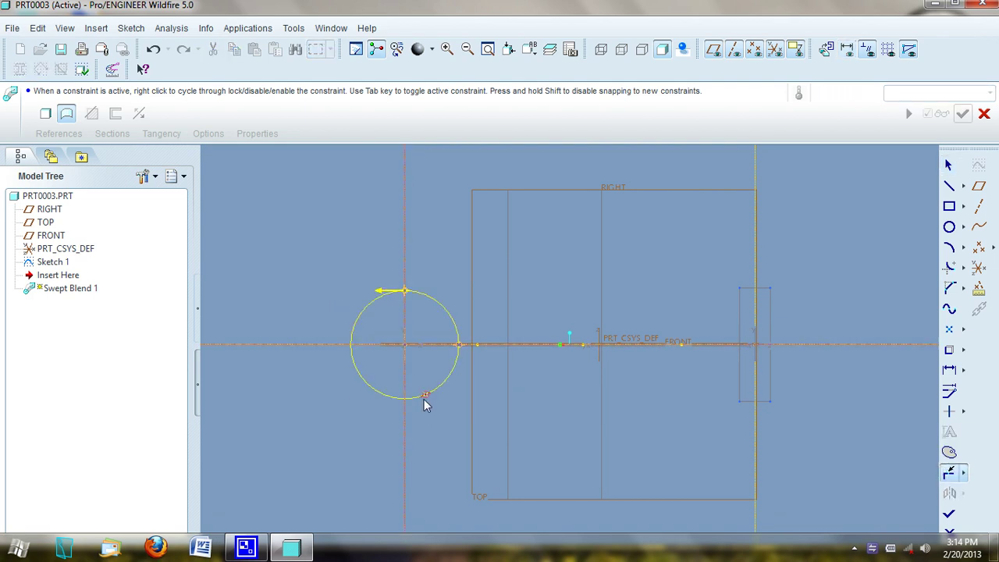
left_click(409, 401)
left_click(352, 345)
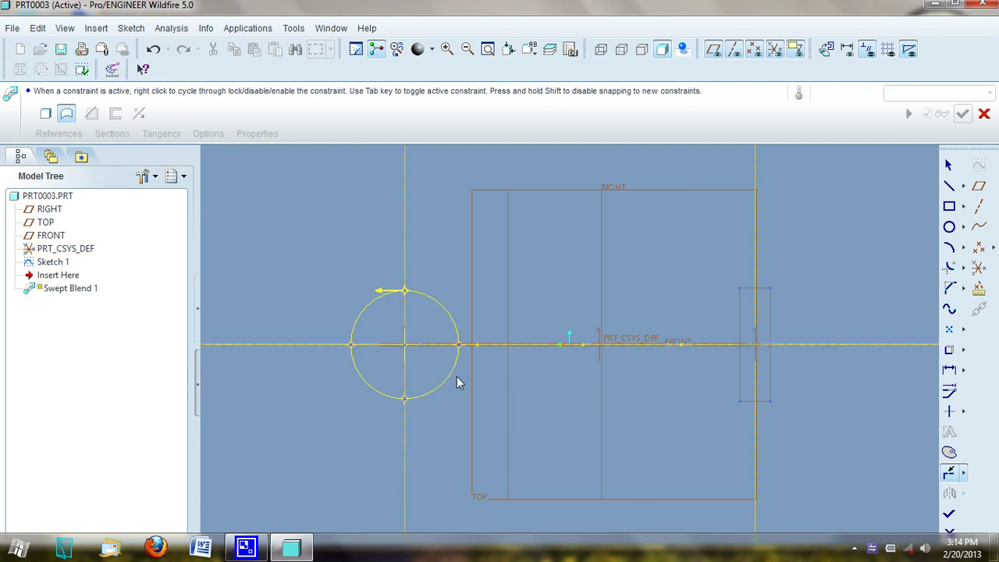
left_click(950, 165)
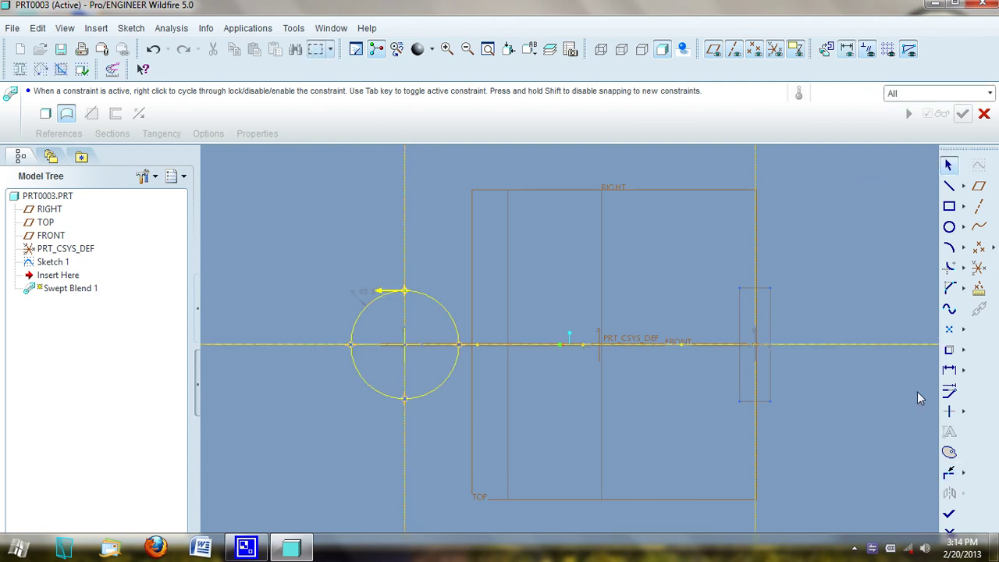
left_click(949, 514)
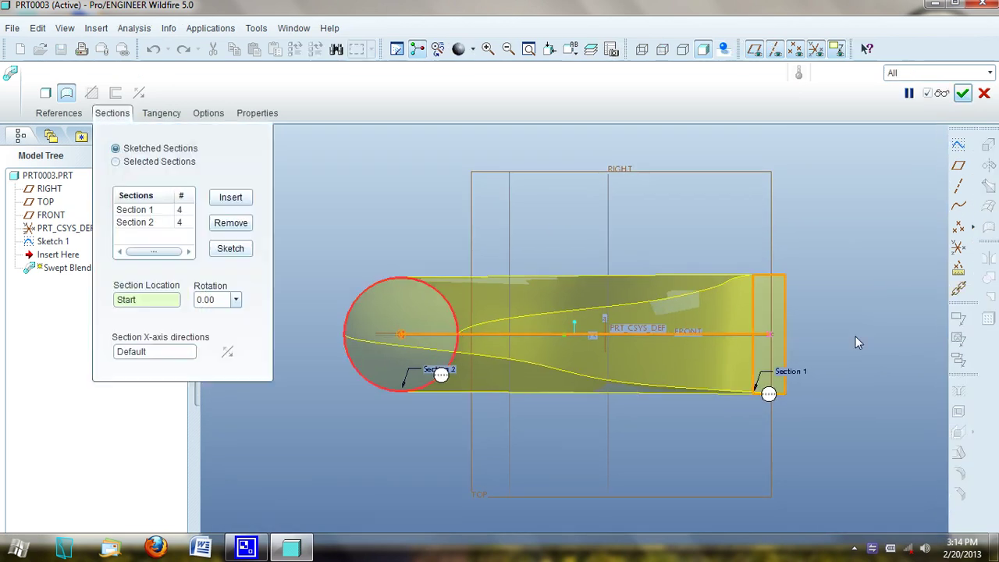
Step: Make the rectangle-to-circle swept blend a full solid without a thin wall, and complete the feature
middle_click_drag(843, 344, 782, 273)
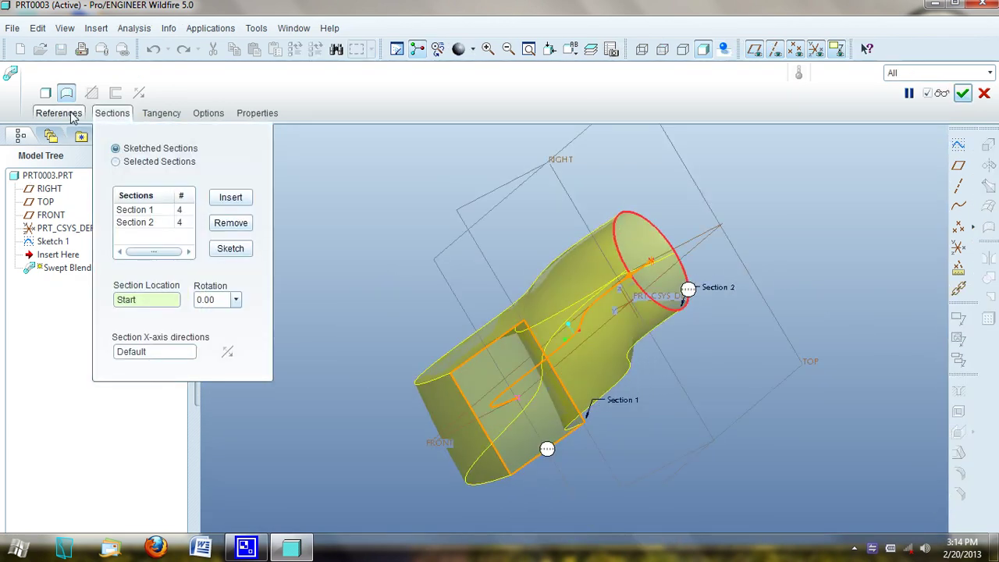
left_click(108, 115)
left_click(45, 93)
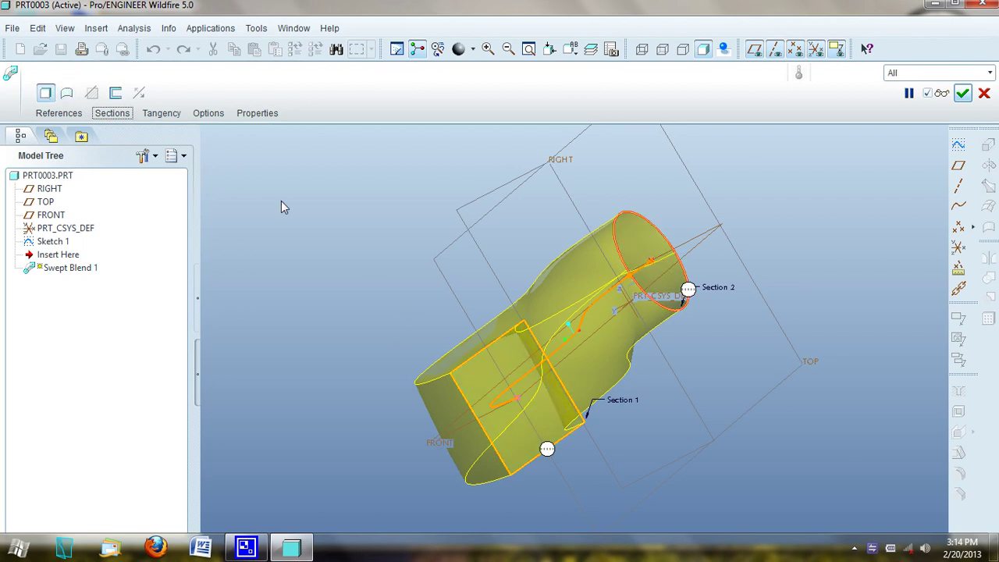
left_click(115, 93)
middle_click_drag(258, 237, 348, 345)
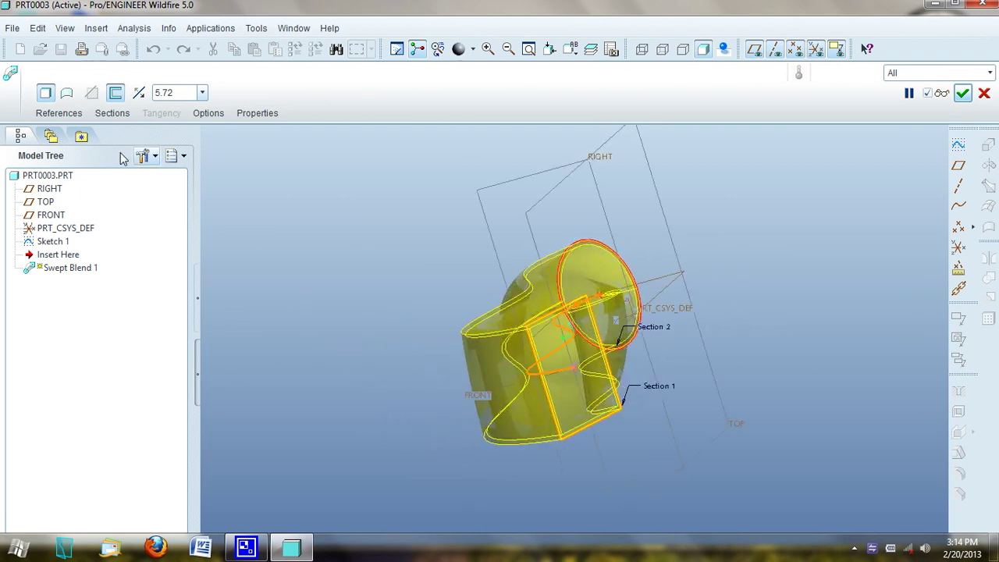
left_click(46, 92)
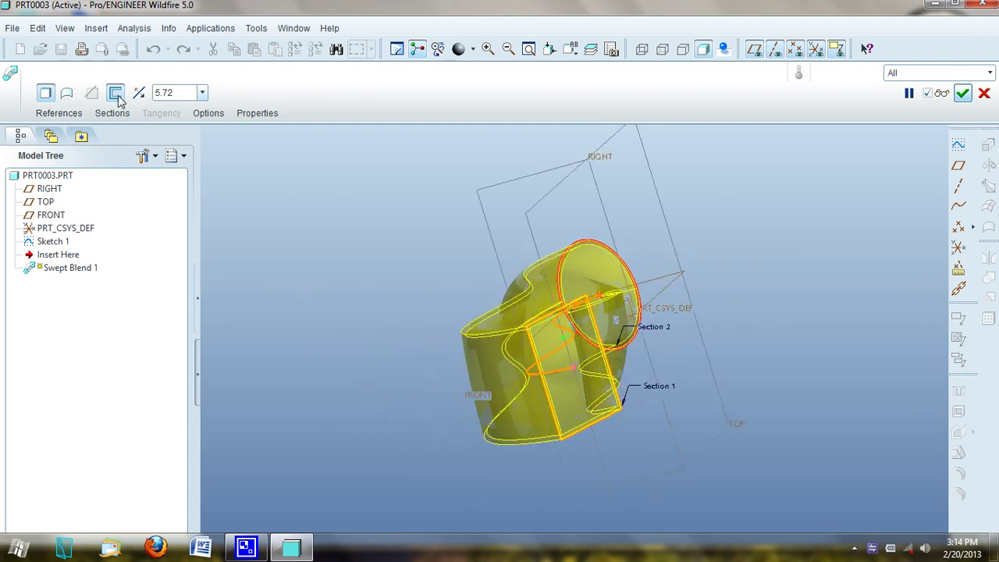
left_click(962, 94)
middle_click_drag(839, 274, 797, 288)
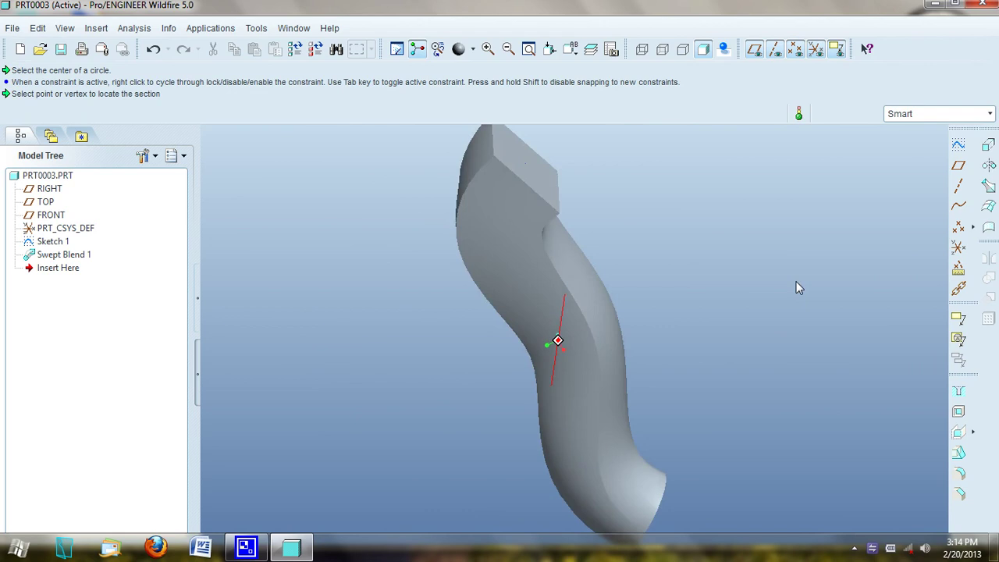
middle_click_drag(796, 283, 779, 284)
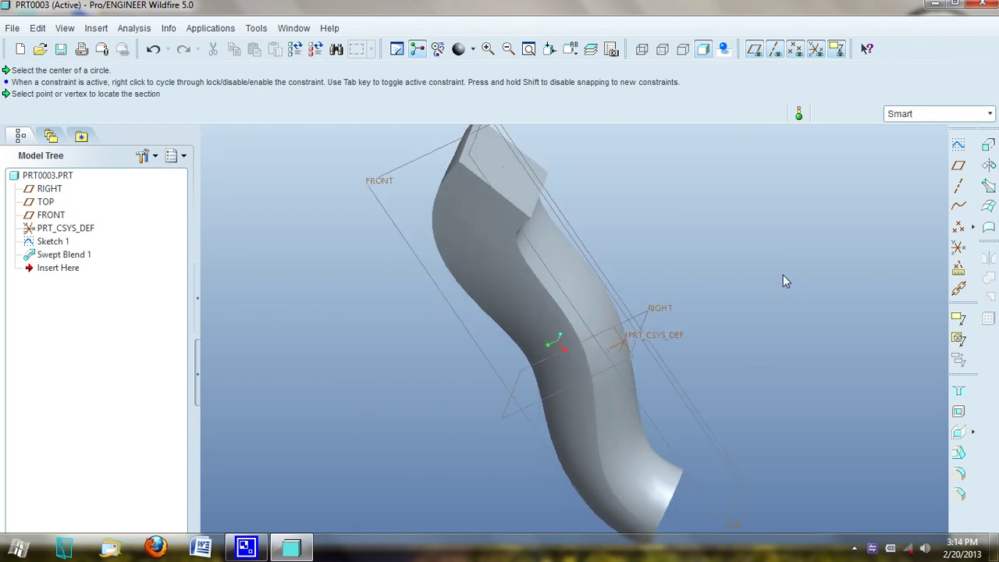
Step: Undo the completed swept blend and delete the spline sketch from the part
key("ctrl+z")
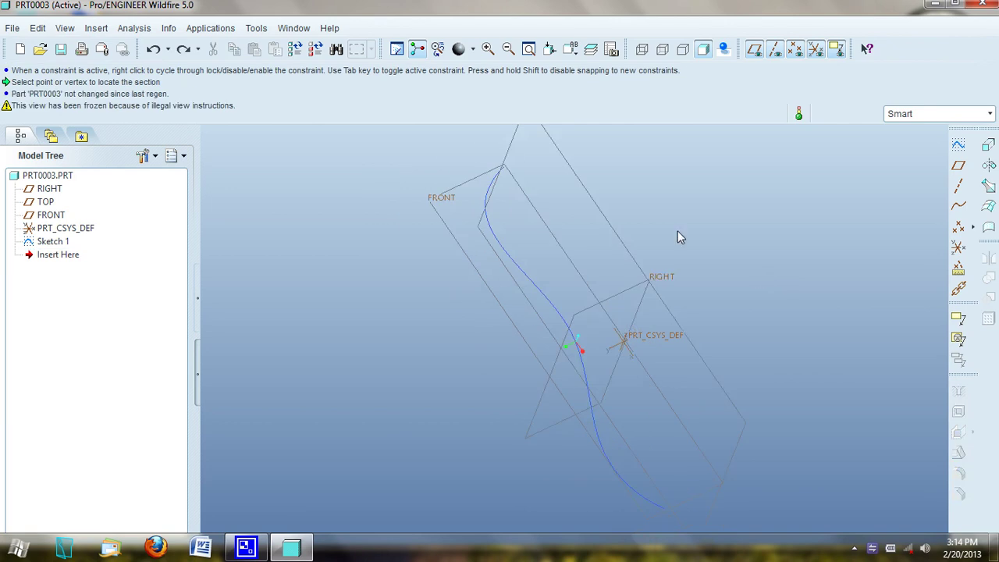
left_click(96, 28)
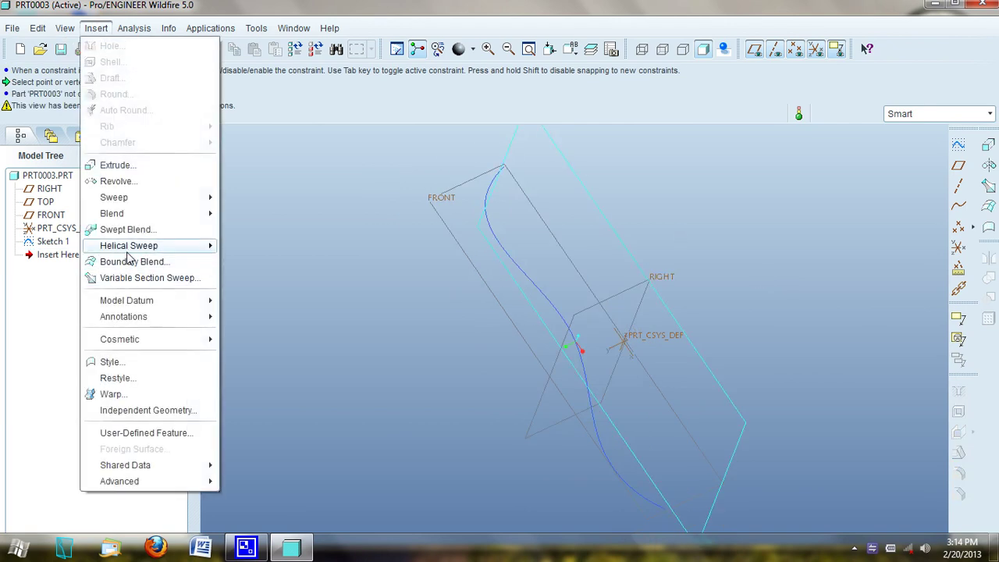
mouse_move(129, 254)
left_click(397, 226)
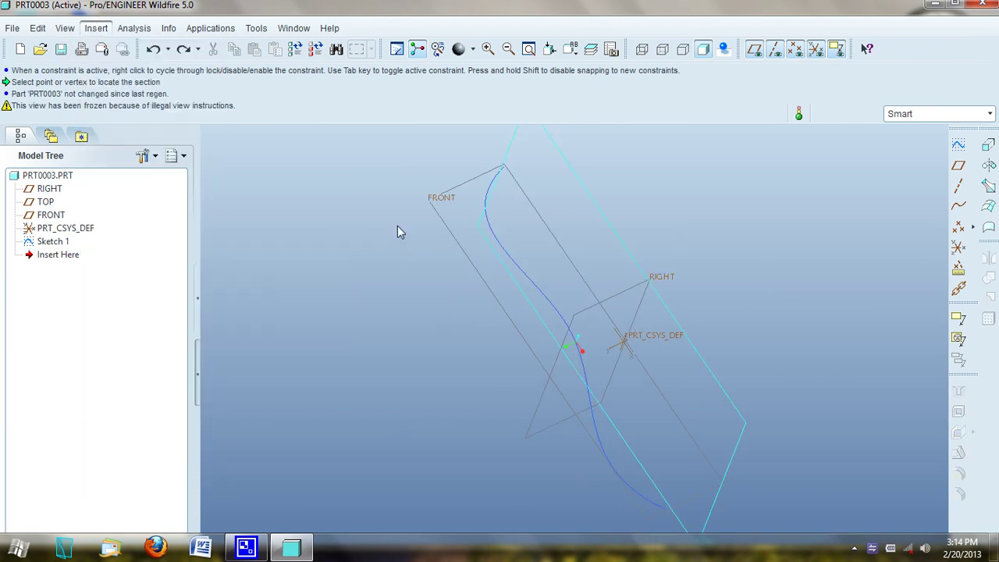
left_click(511, 261)
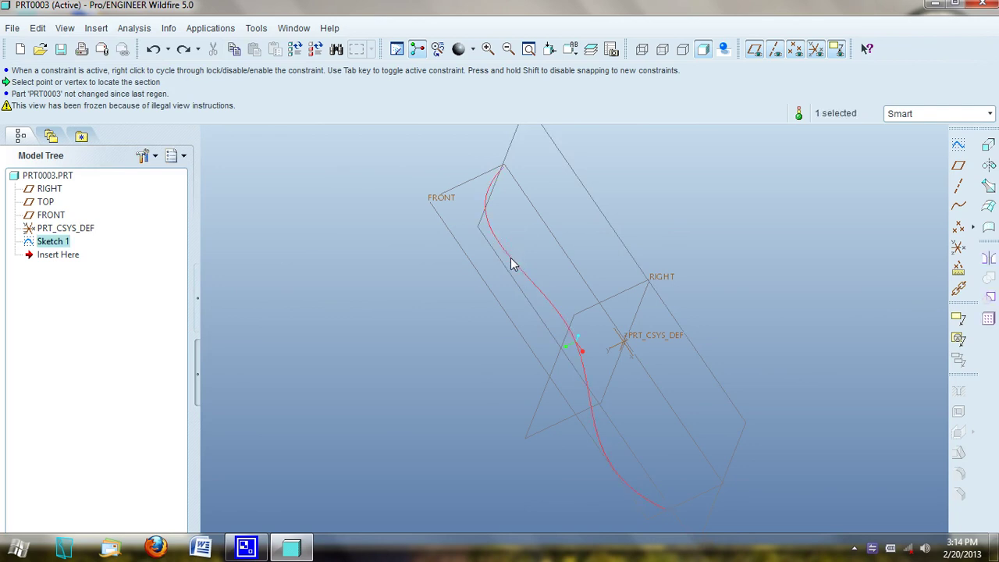
key("Delete")
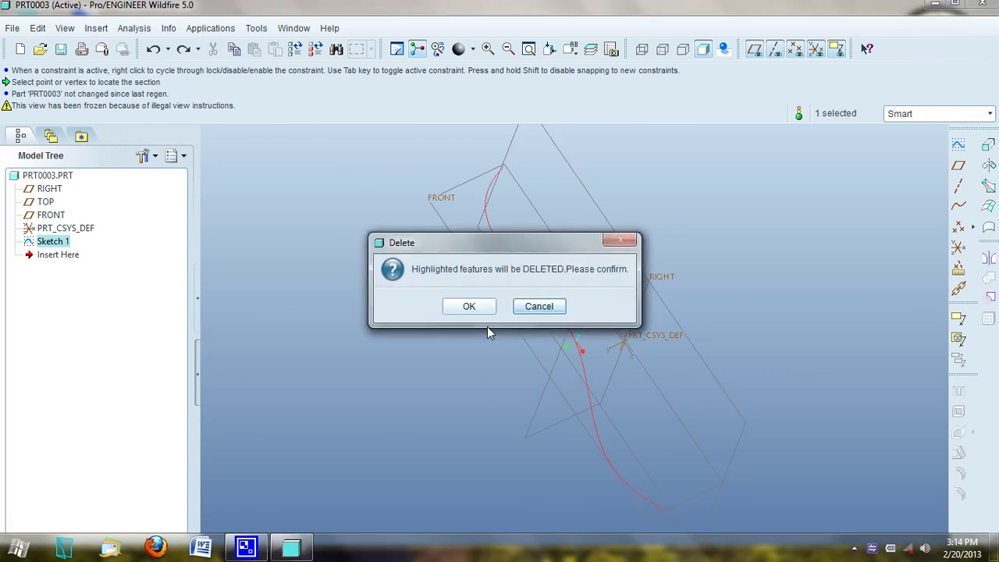
left_click(469, 306)
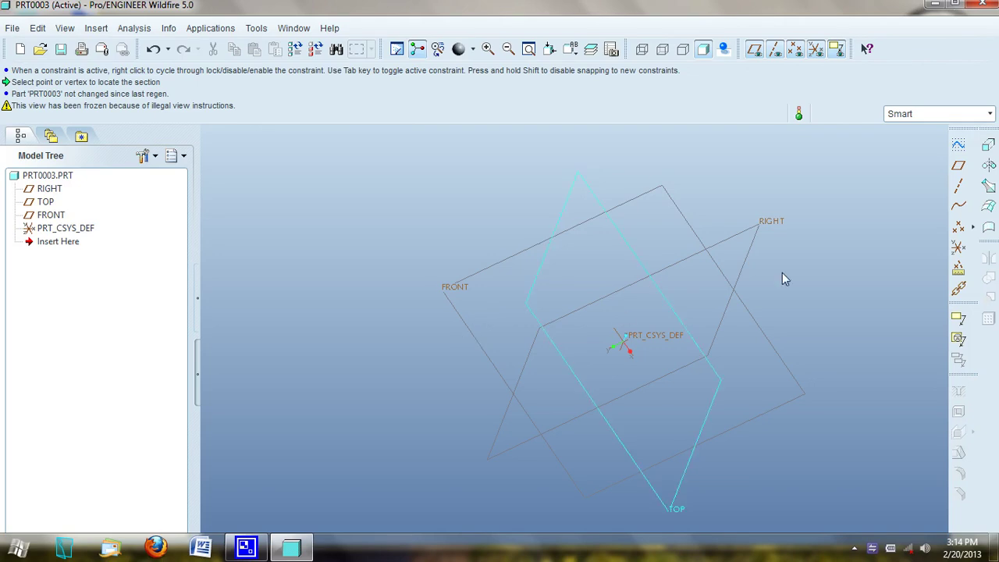
Step: Start a constant-pitch, thru-axis, right-handed helical sweep protrusion and open its profile sketch on the FRONT plane with the default orientation
left_click(96, 28)
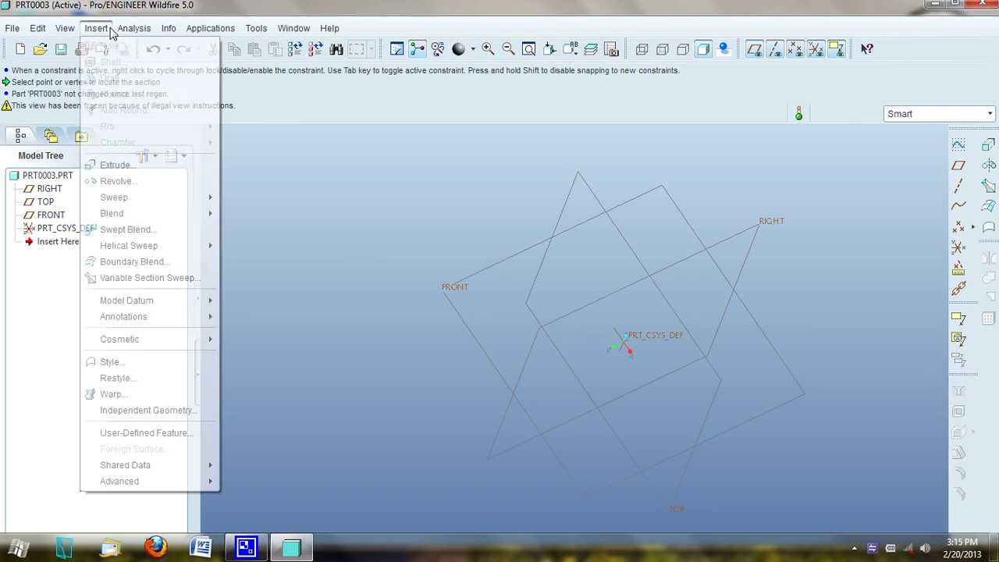
mouse_move(169, 250)
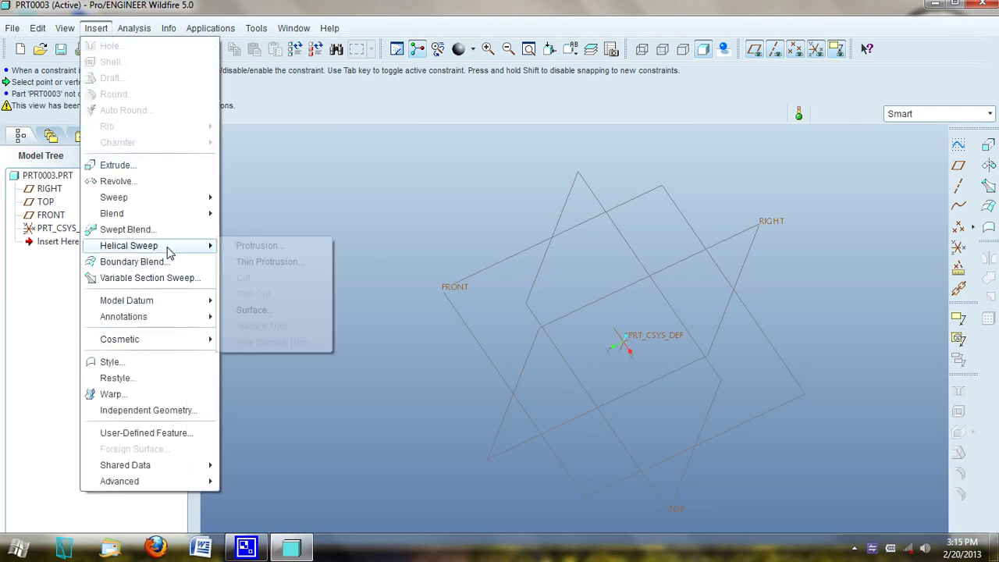
left_click(284, 246)
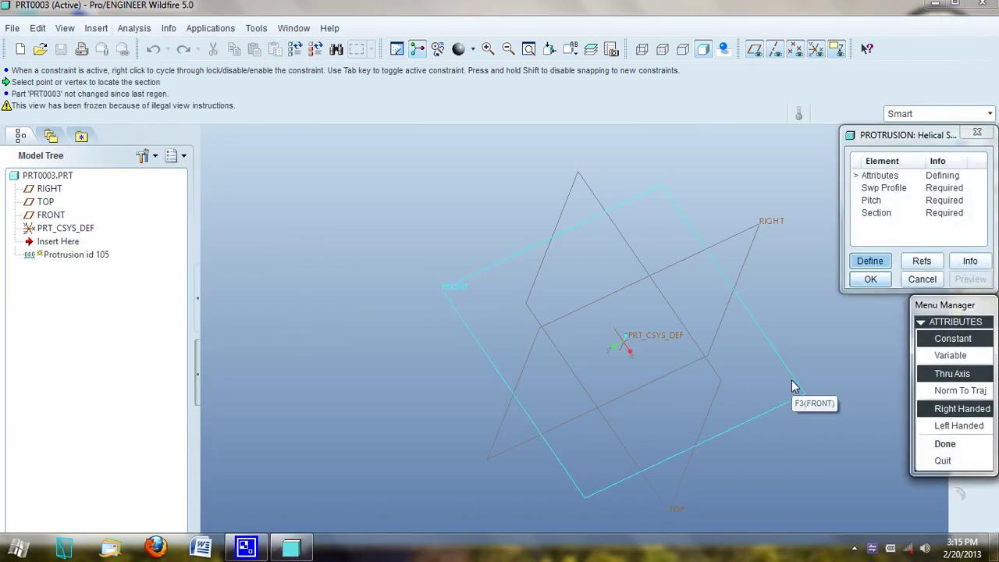
left_click(963, 449)
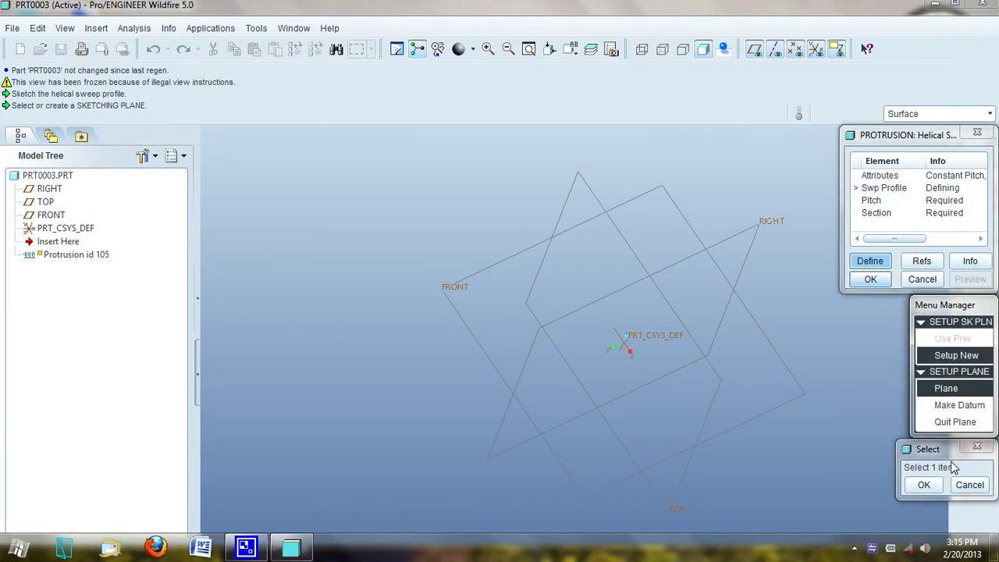
left_click(476, 281)
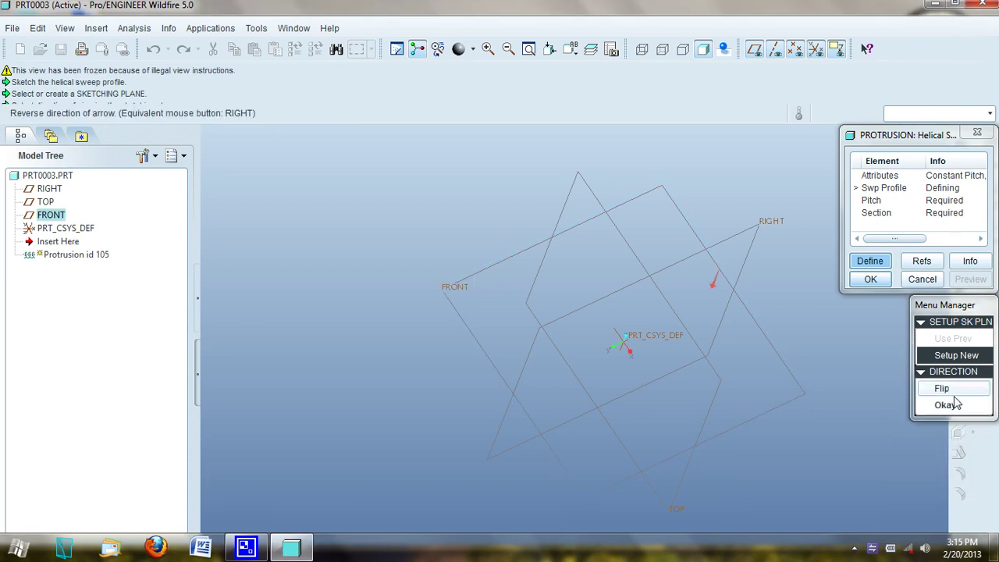
left_click(954, 405)
left_click(949, 457)
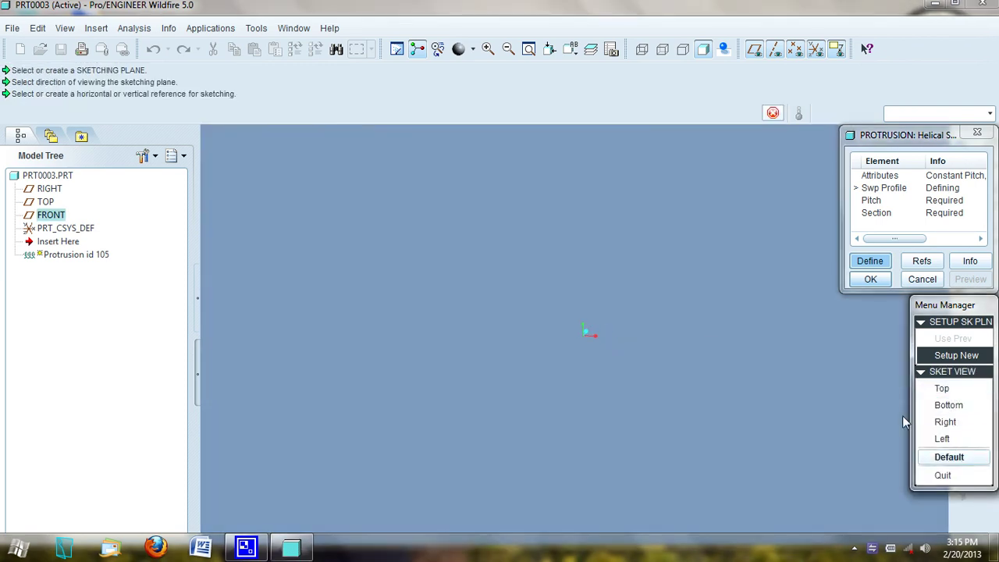
left_click_drag(918, 139, 186, 103)
Step: Sketch a vertical profile line about 433 long, about 179 from the vertical reference and crossing the horizontal reference
left_click(949, 185)
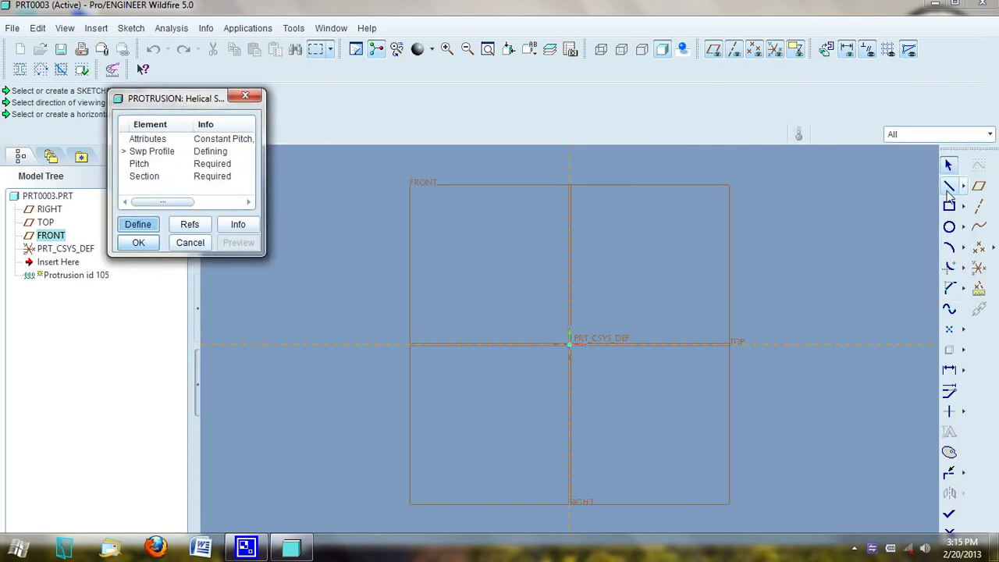
left_click(682, 203)
left_click(685, 477)
middle_click(839, 477)
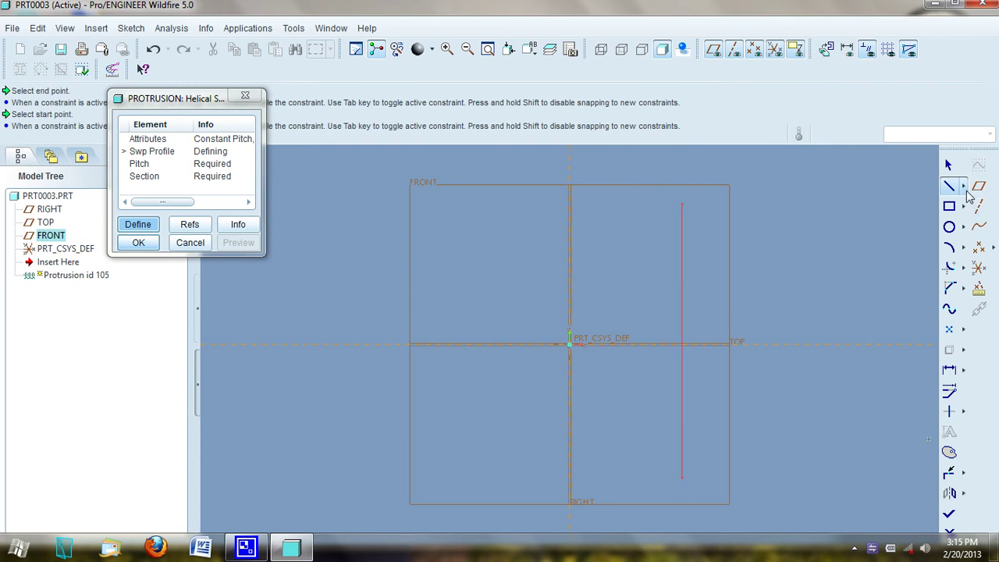
Step: Add a vertical centerline along the vertical reference as the helix axis, and finish the sweep profile sketch
left_click(964, 188)
left_click(907, 189)
left_click(572, 211)
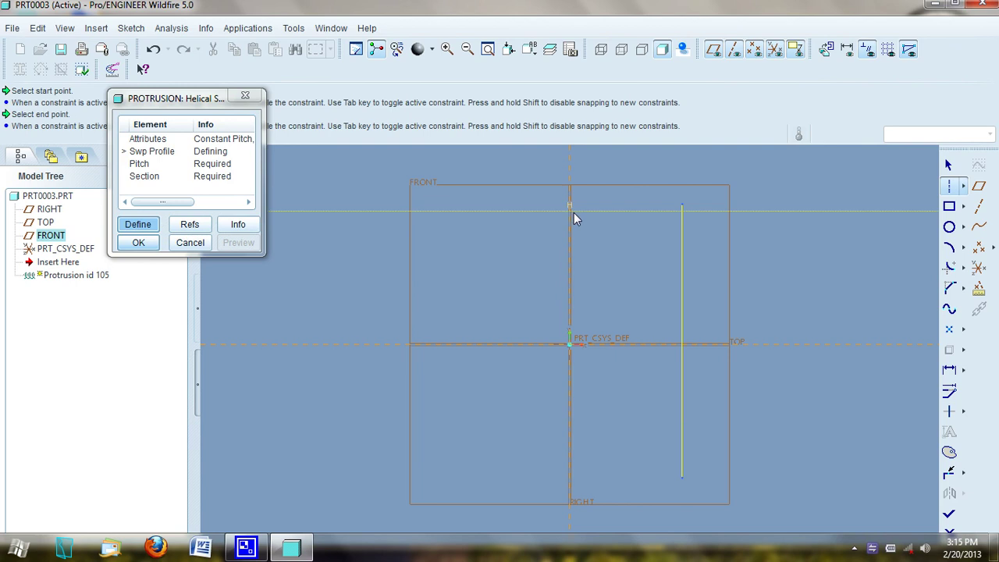
left_click(574, 336)
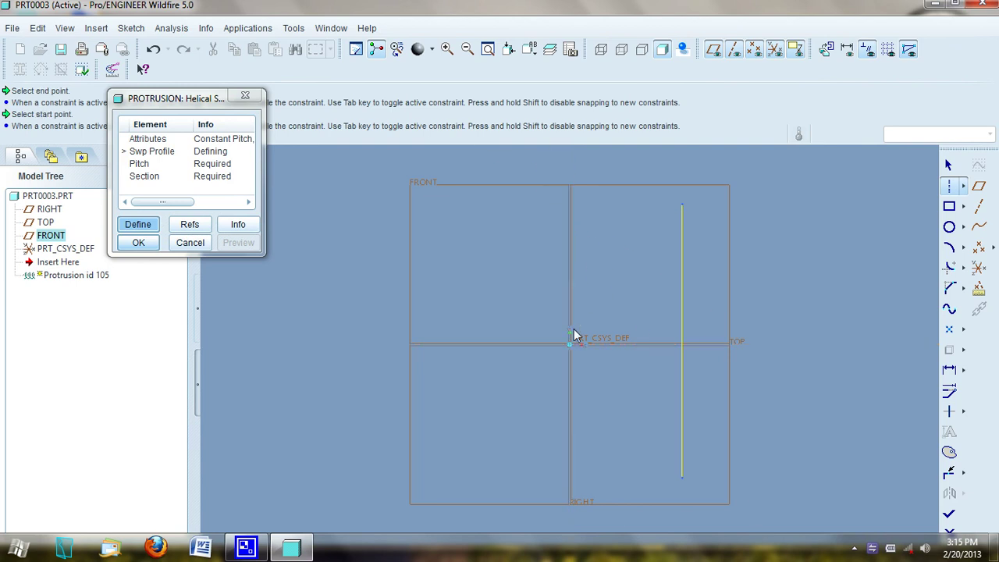
left_click(949, 167)
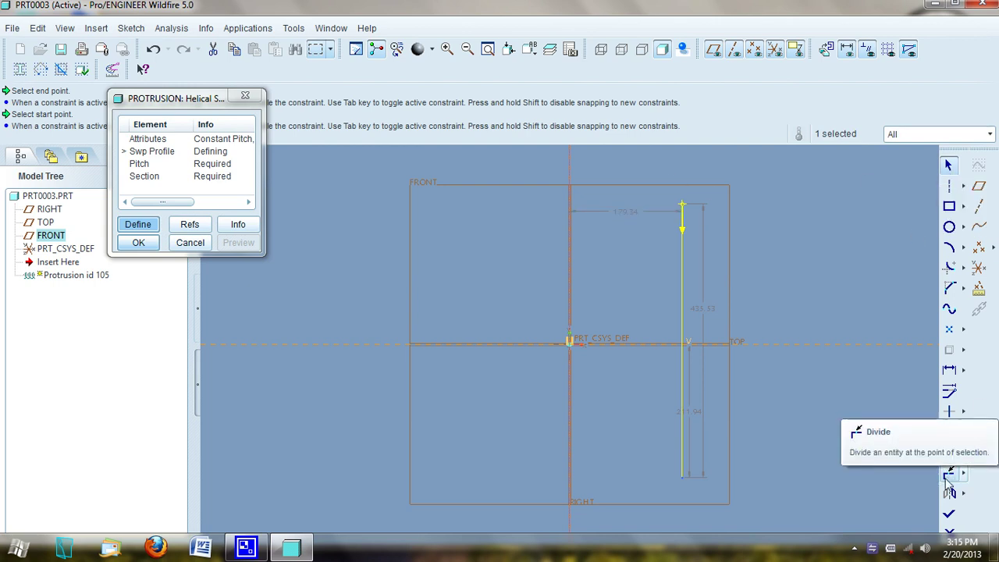
left_click(950, 517)
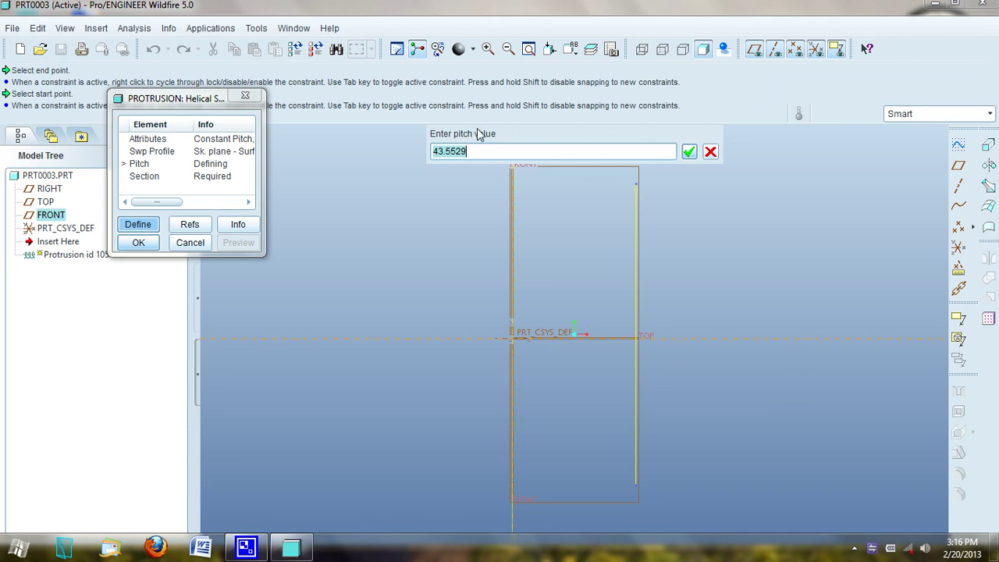
Step: Set the pitch to 45 and sketch a section circle about 56.5 in diameter centred on the profile's start point
type("45")
left_click(689, 151)
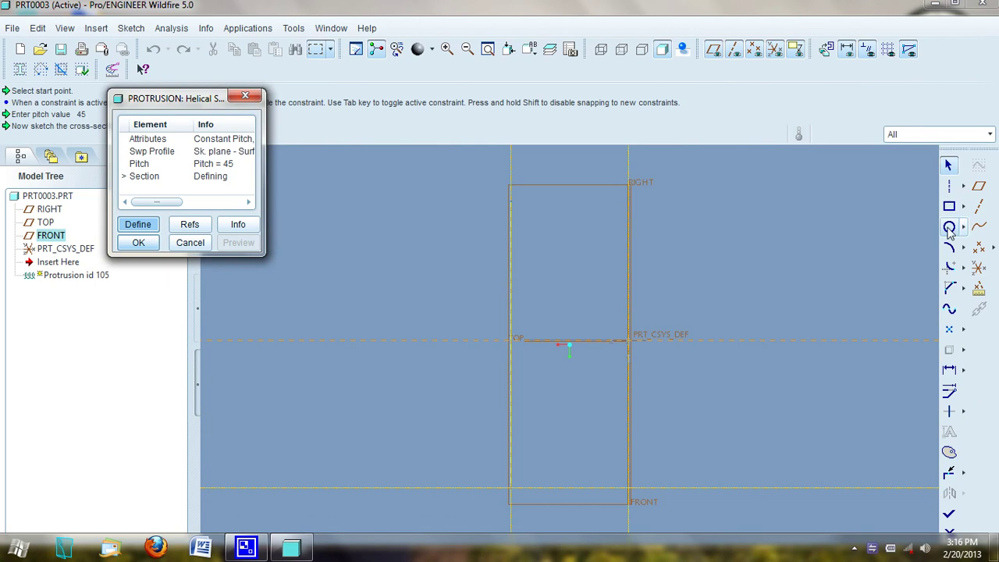
left_click(950, 227)
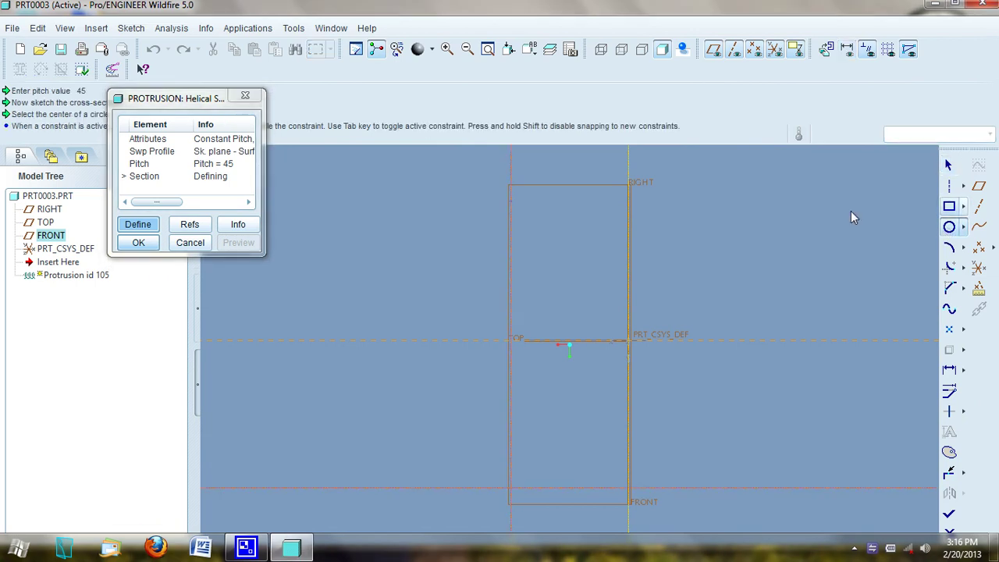
left_click(511, 488)
left_click(525, 500)
left_click(949, 164)
Step: Set the section circle's diameter to 30 and finish the section sketch
double_click(473, 472)
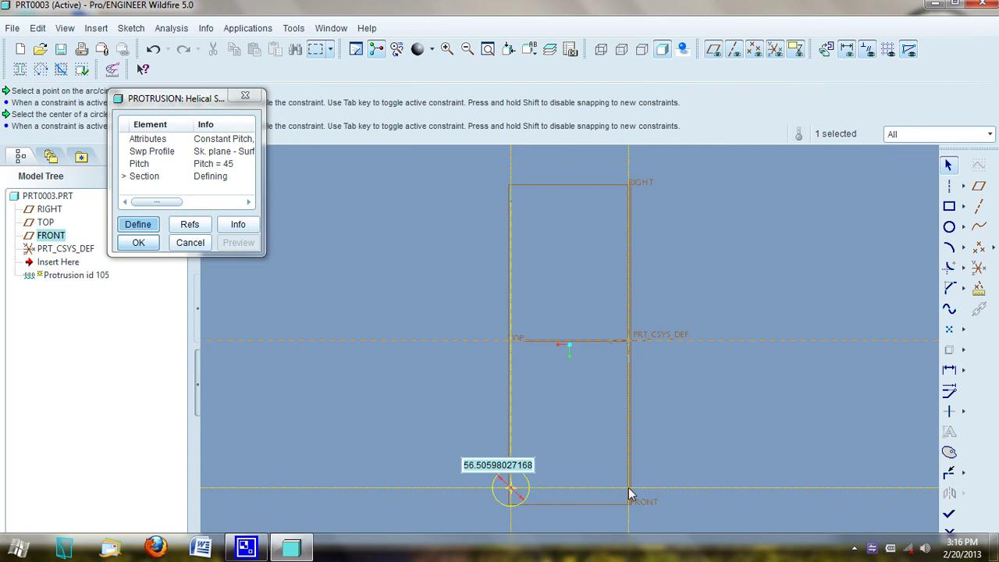
type("30")
key("Return")
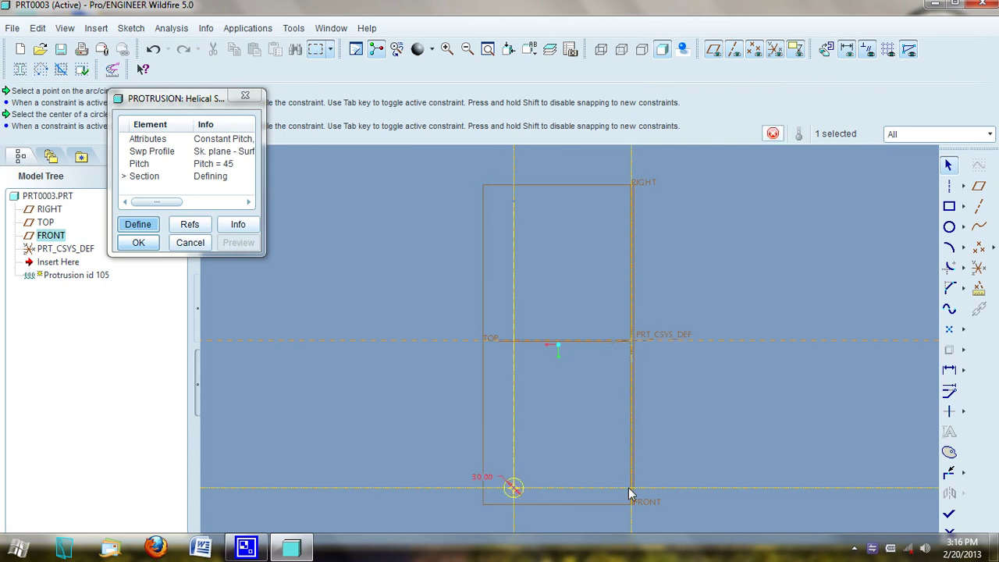
left_click(951, 515)
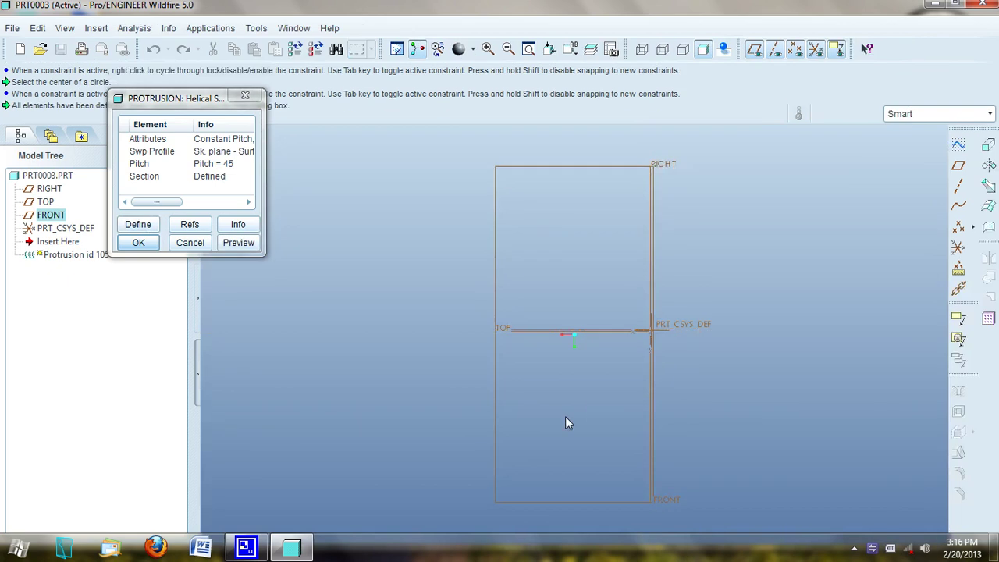
Step: Preview the helical sweep and complete the protrusion
left_click(237, 242)
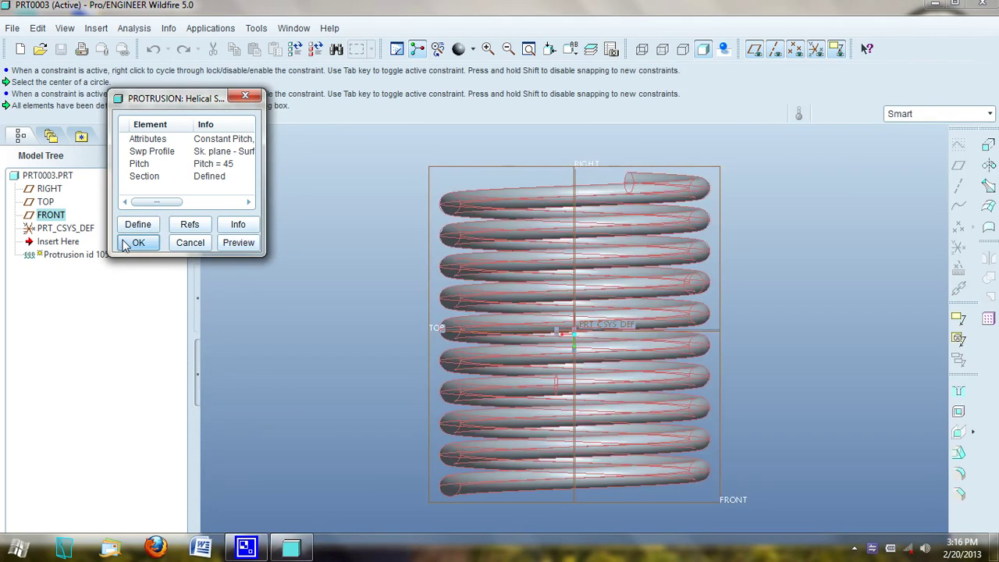
middle_click(286, 288)
middle_click_drag(297, 301, 468, 367)
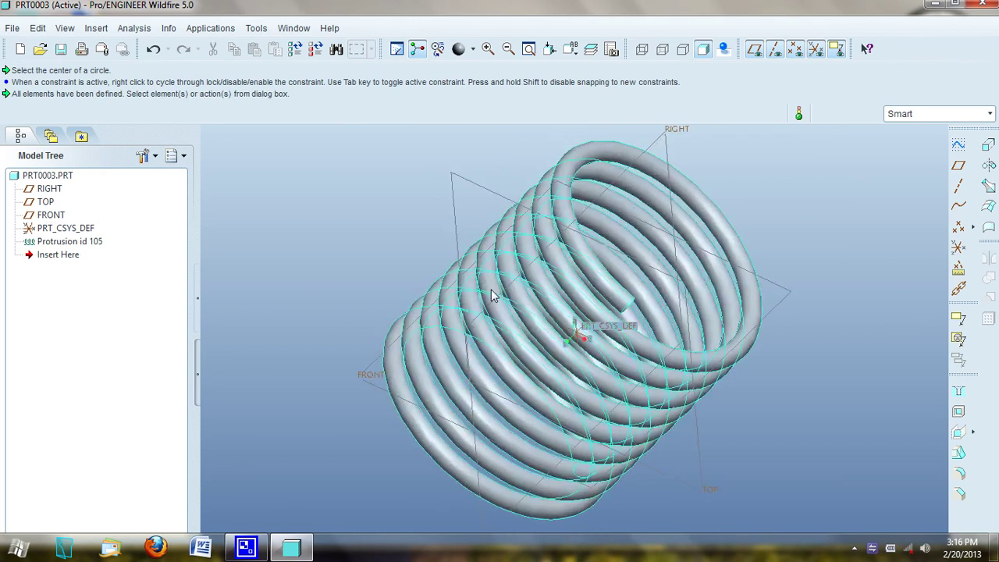
Step: Examine the spring's coils, their spacing and the circular end face of the helical sweep up close
scroll(523, 249, "up", 3)
middle_click_drag(523, 249, 703, 182)
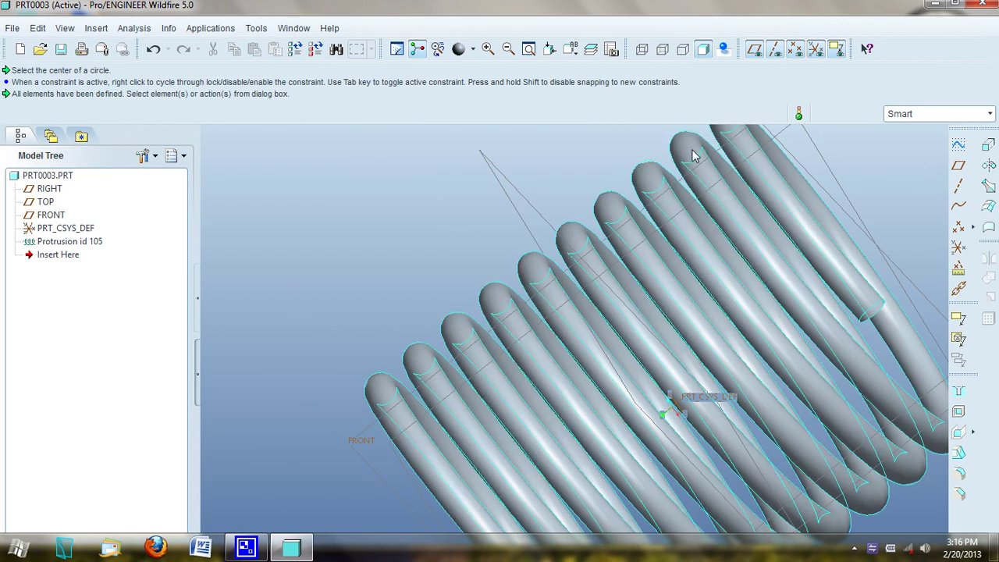
middle_click_drag(564, 229, 480, 258)
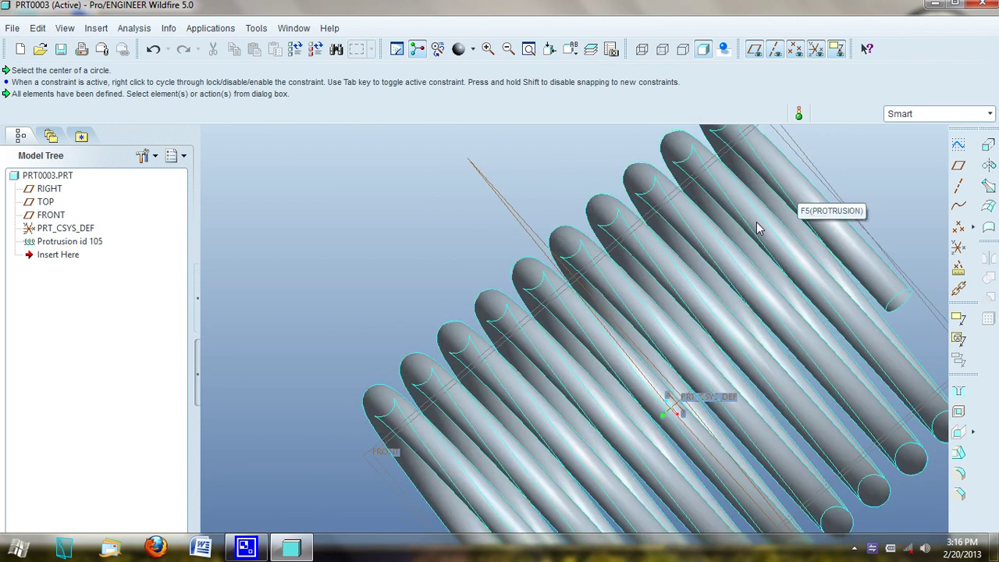
scroll(459, 241, "down", 4)
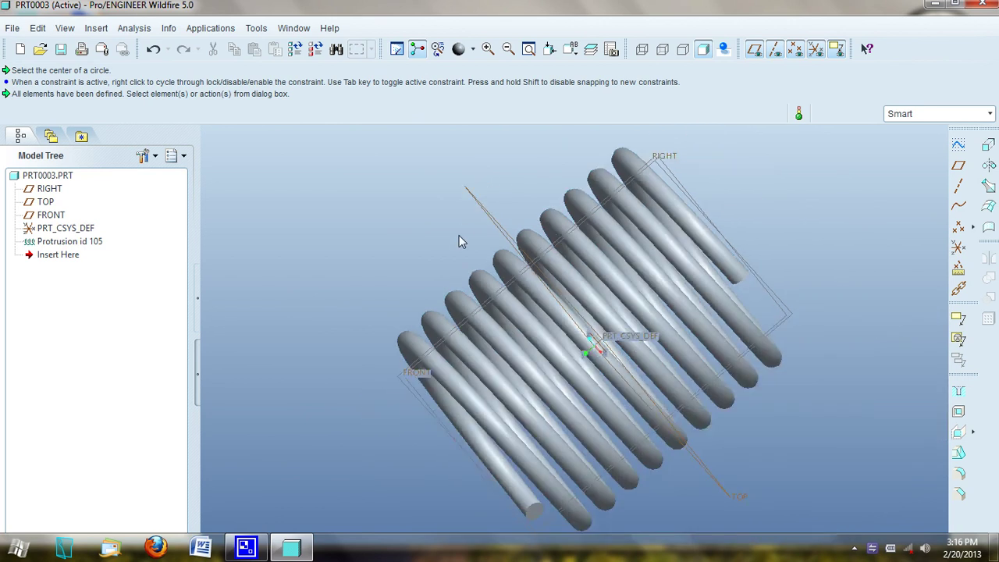
middle_click_drag(793, 278, 634, 160)
scroll(632, 160, "up", 6)
scroll(640, 168, "down", 4)
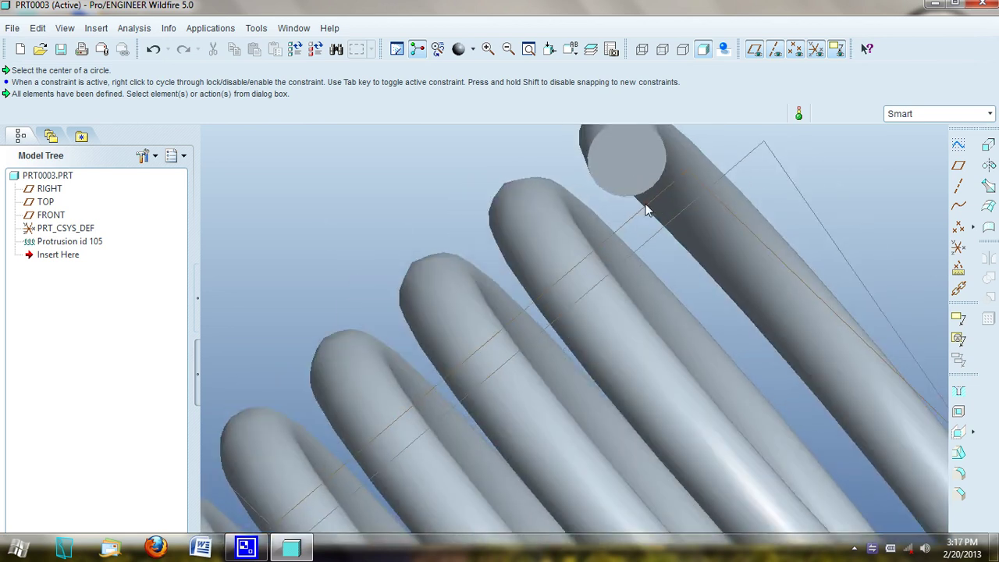
left_click(633, 153)
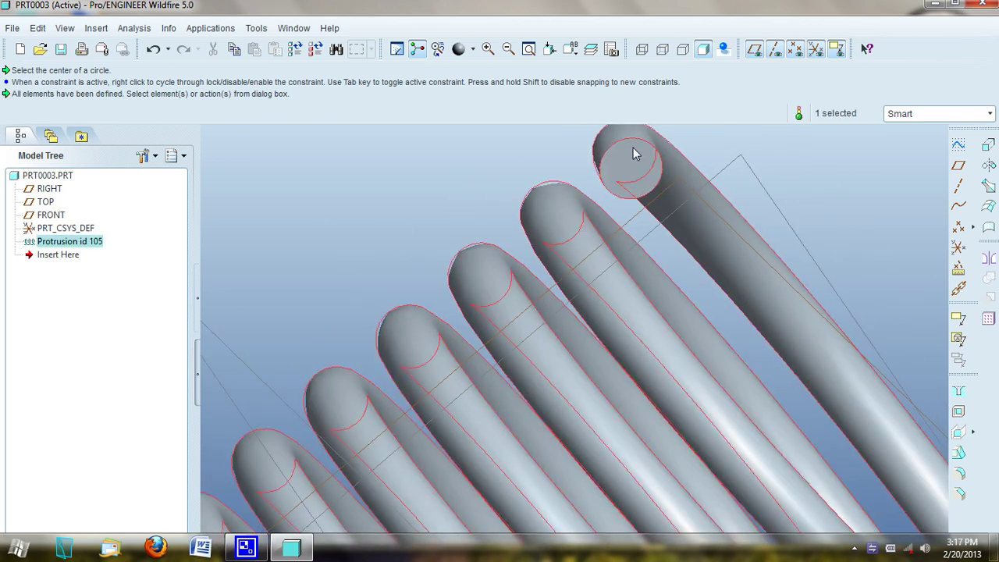
Step: Undo the completed helical sweep and return the part to the default view orientation
key("ctrl+z")
key("ctrl+d")
middle_click_drag(737, 246, 770, 224)
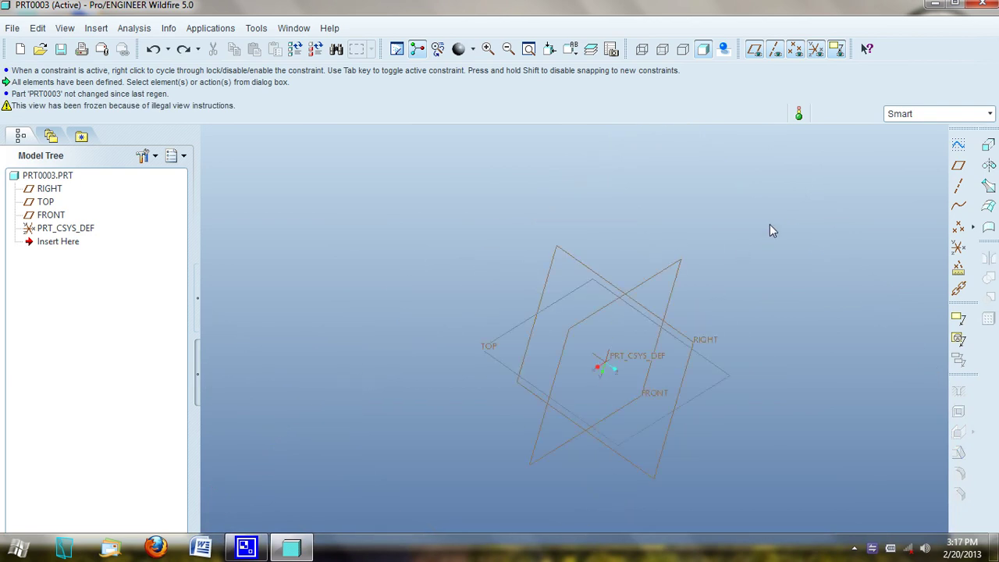
Step: Start another constant-pitch, thru-axis, right-handed helical sweep protrusion, opening its profile sketch on the RIGHT plane with the default orientation
left_click(96, 28)
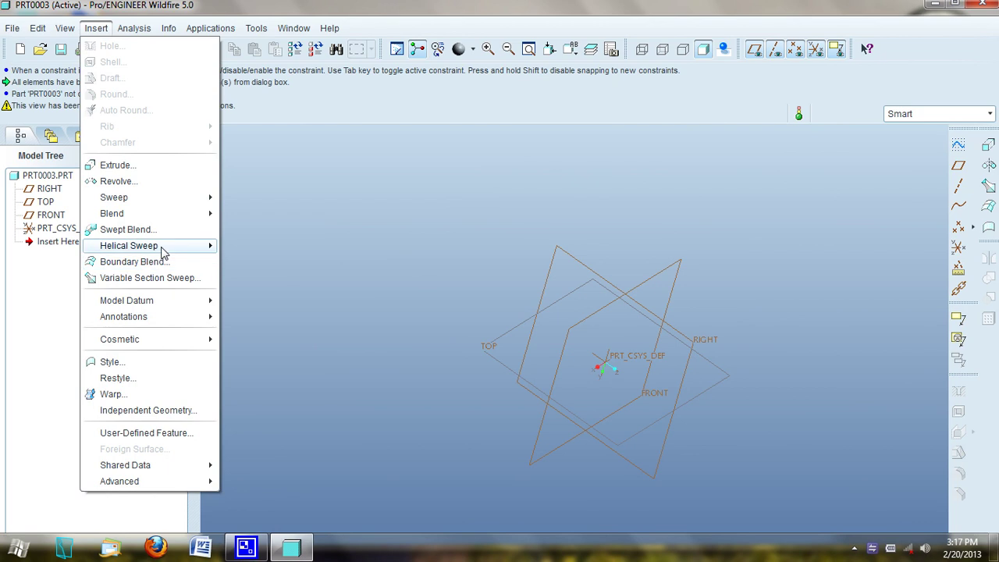
mouse_move(163, 252)
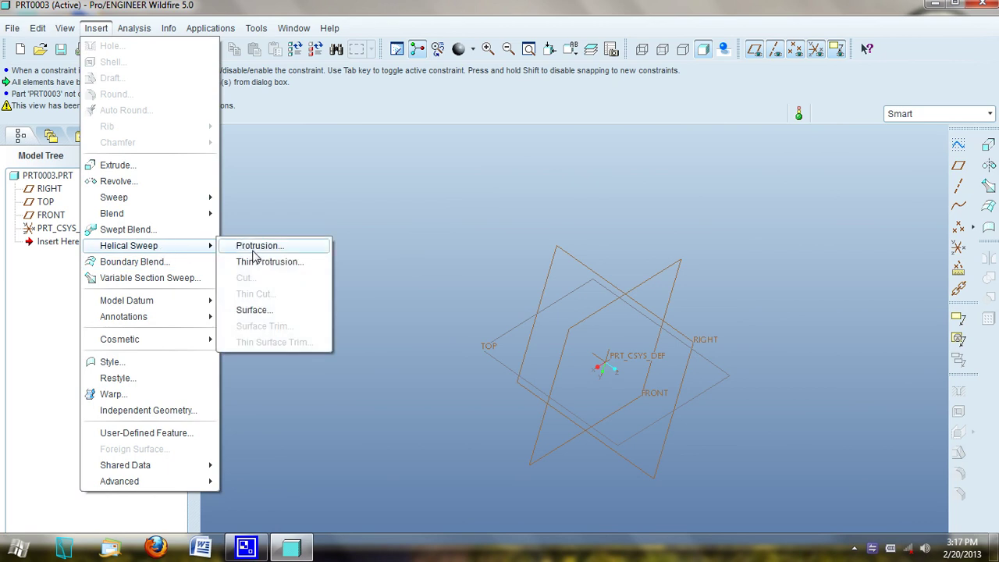
left_click(279, 248)
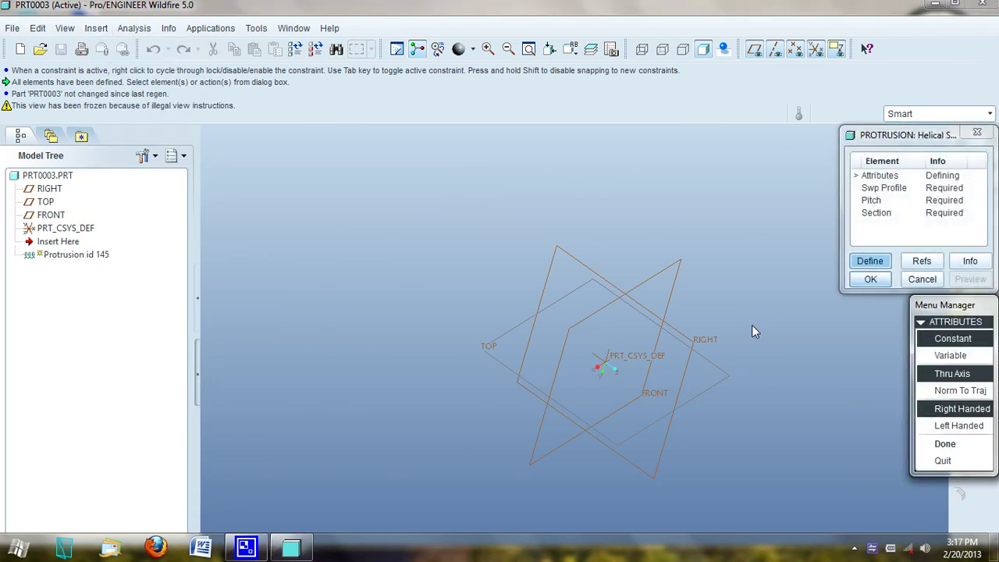
left_click(975, 445)
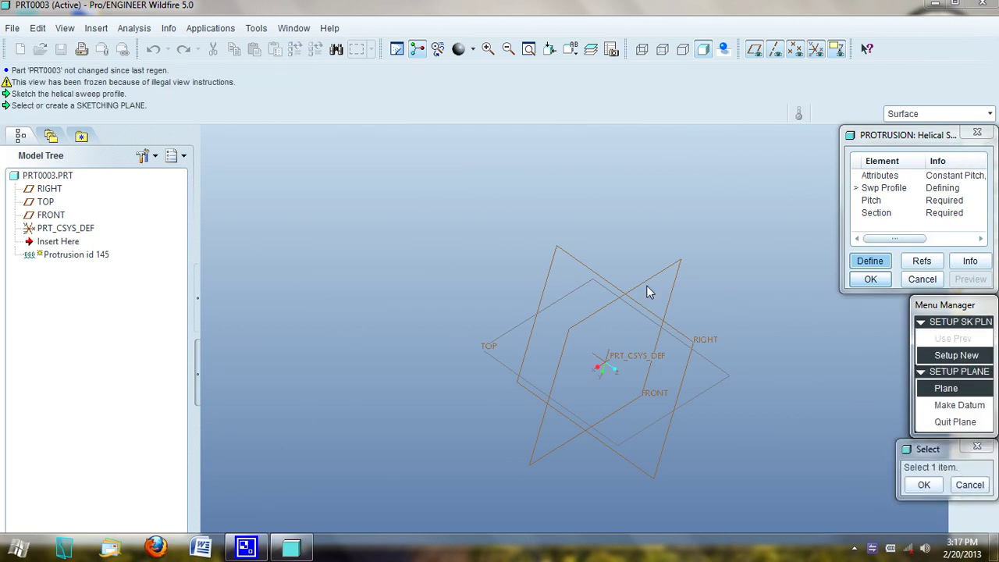
left_click(590, 271)
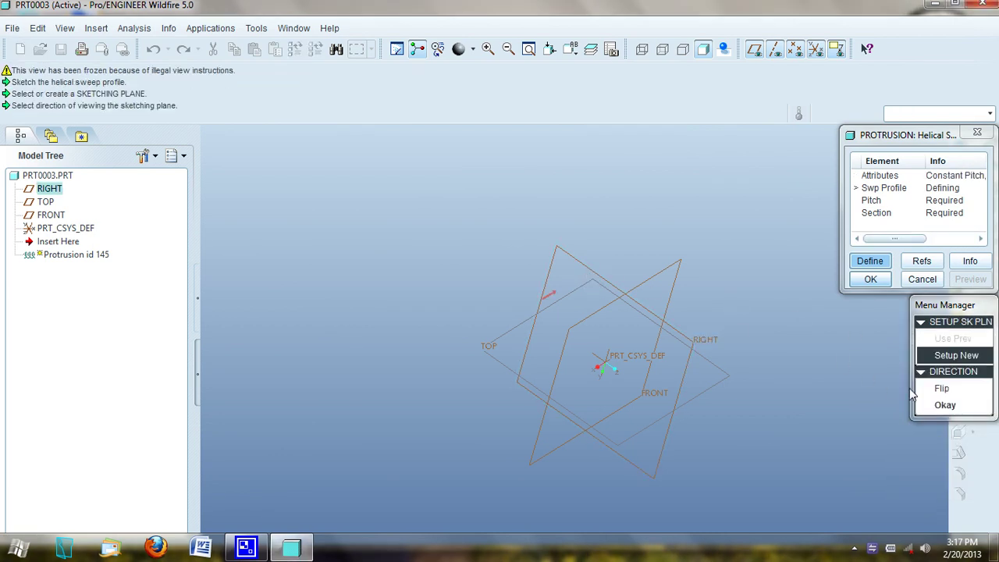
left_click(946, 405)
left_click(957, 459)
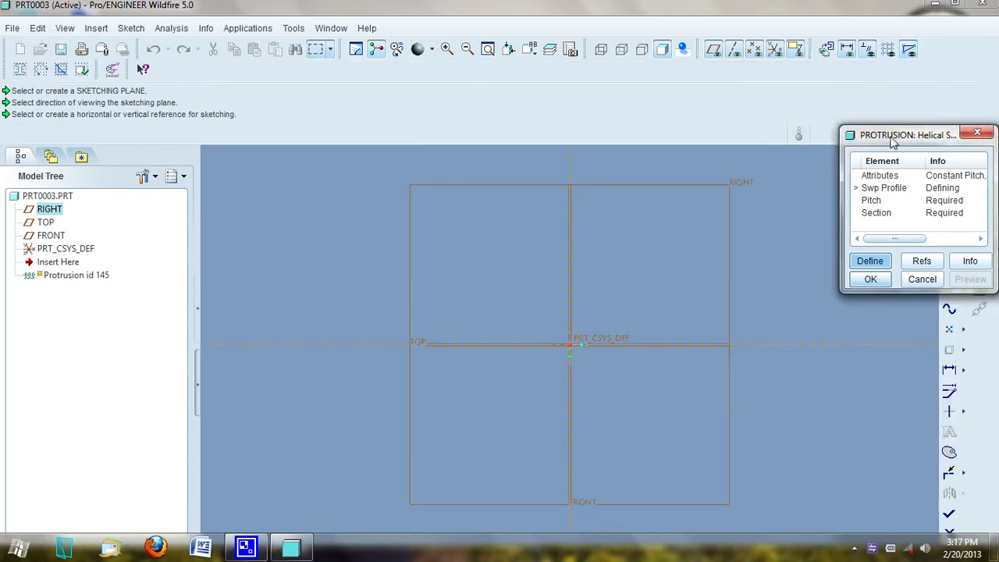
Step: Draw a vertical centerline along the vertical reference as the axis of the new helix
left_click(947, 185)
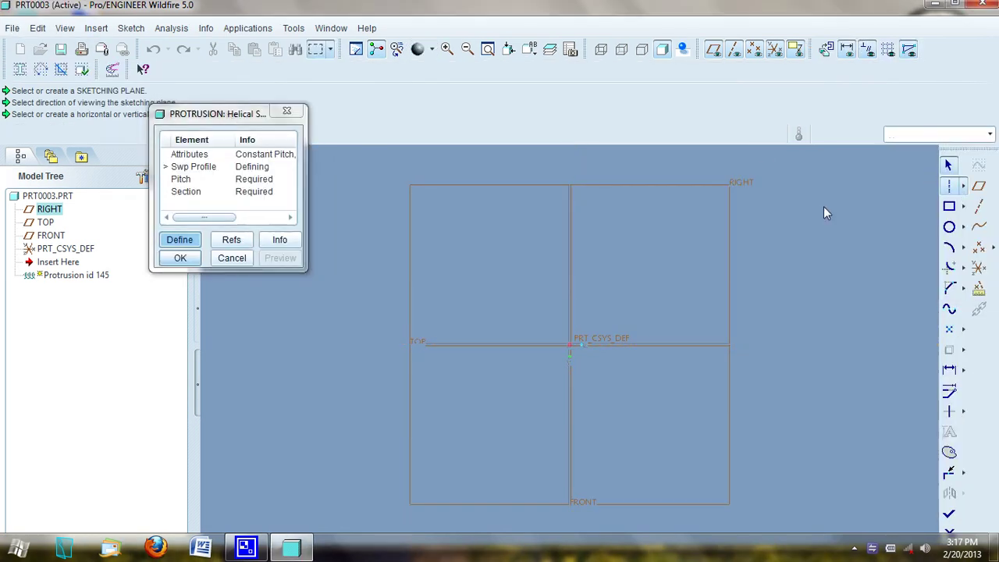
left_click(568, 195)
left_click(570, 272)
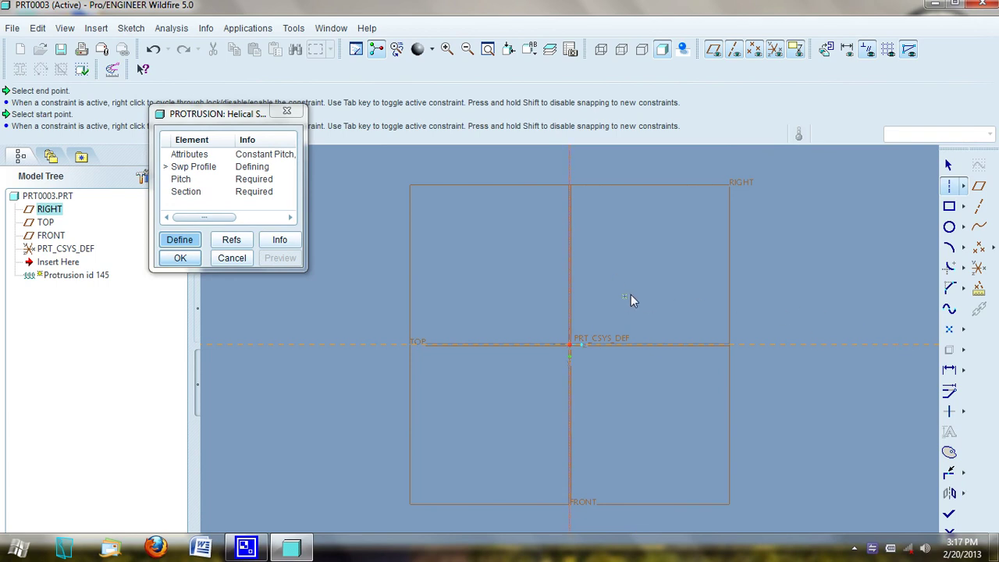
Step: Sketch a vertical profile line about 363 long and about 131 from the centerline, finish the profile and accept a pitch of 36.3329
left_click(965, 187)
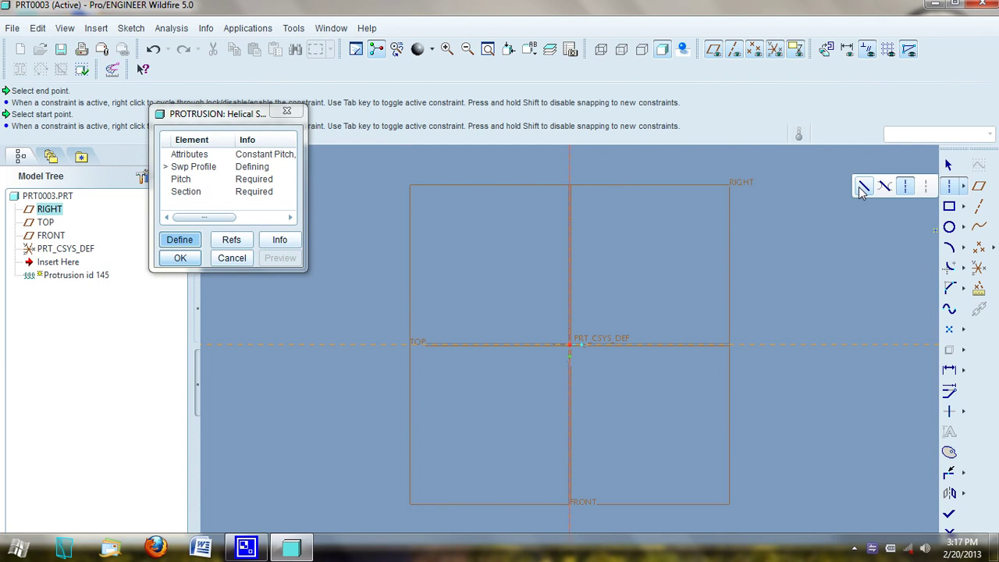
left_click(863, 188)
left_click(652, 223)
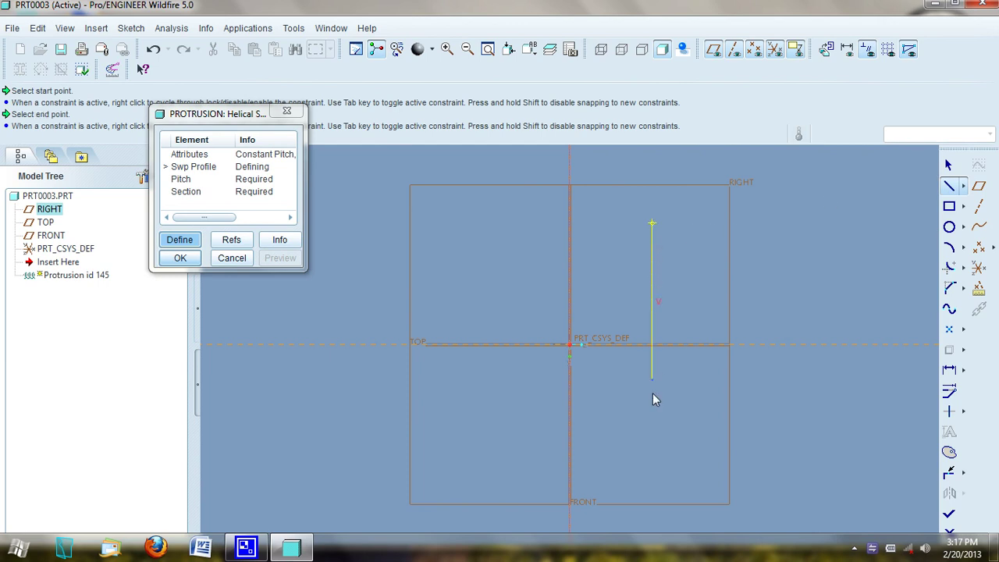
left_click(652, 451)
middle_click(743, 443)
left_click(949, 166)
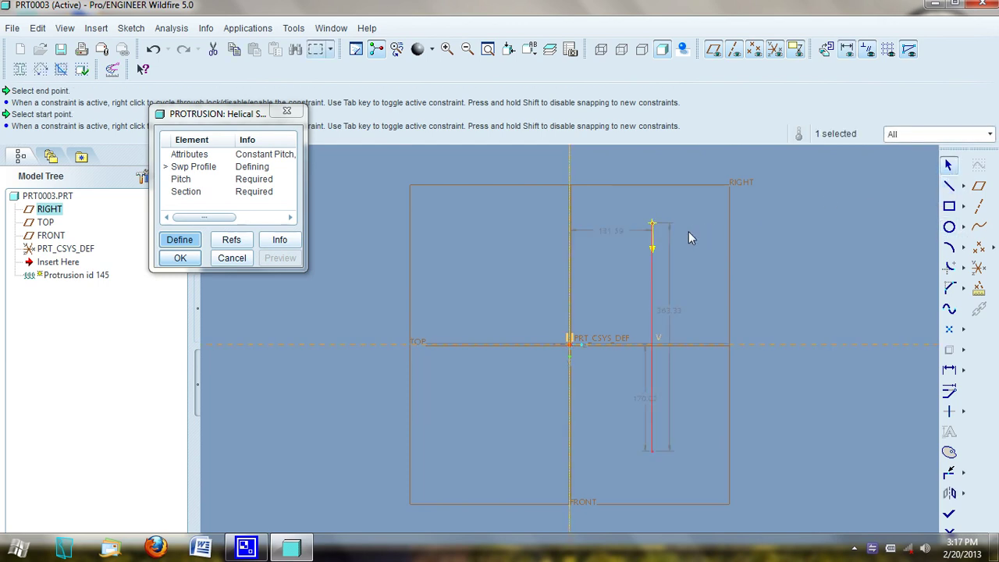
left_click(949, 517)
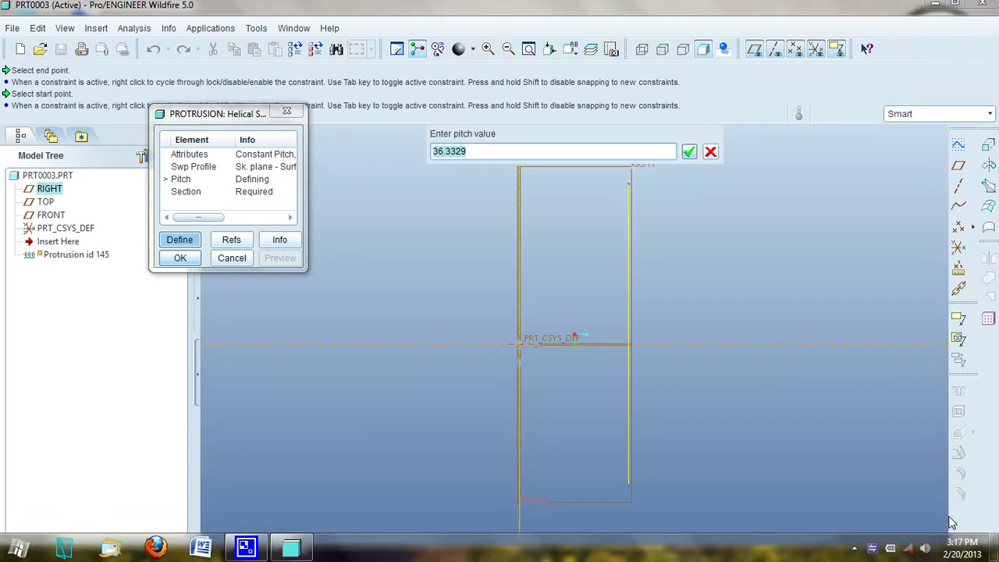
left_click(688, 152)
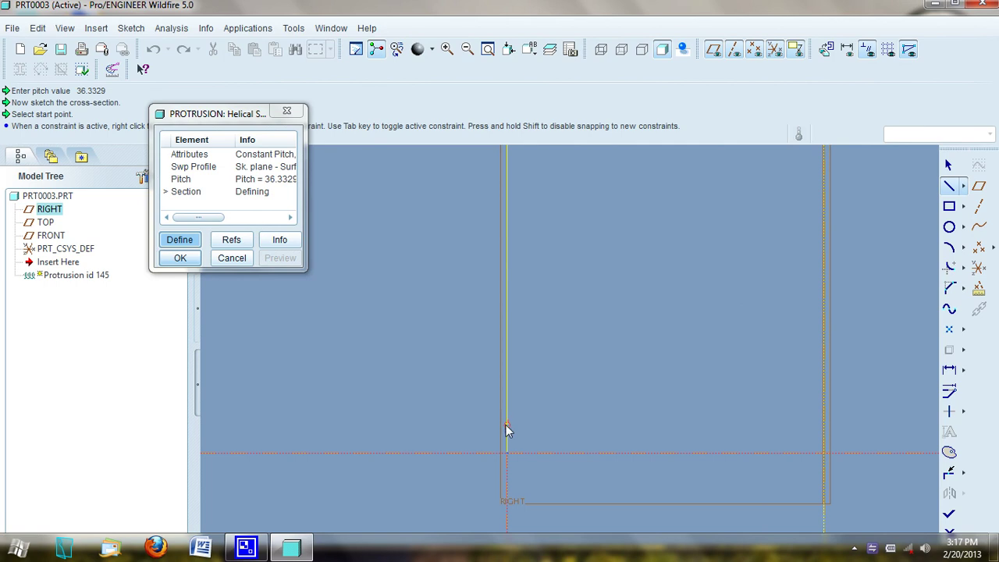
Step: Sketch a closed triangular cross-section with a horizontal base around the start point of the sweep profile and finish the section
left_click(506, 427)
left_click(483, 477)
left_click(544, 477)
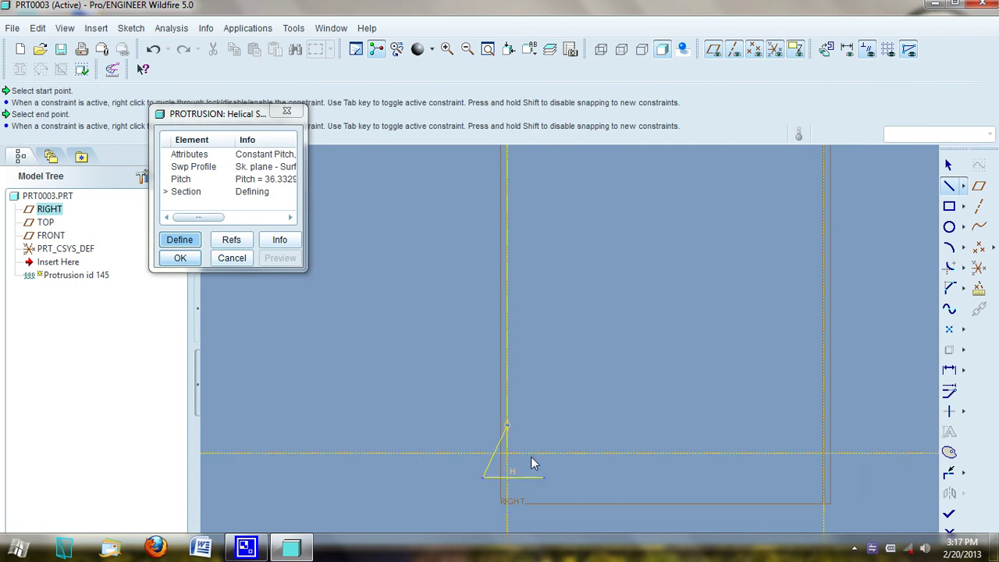
left_click(507, 427)
middle_click(591, 434)
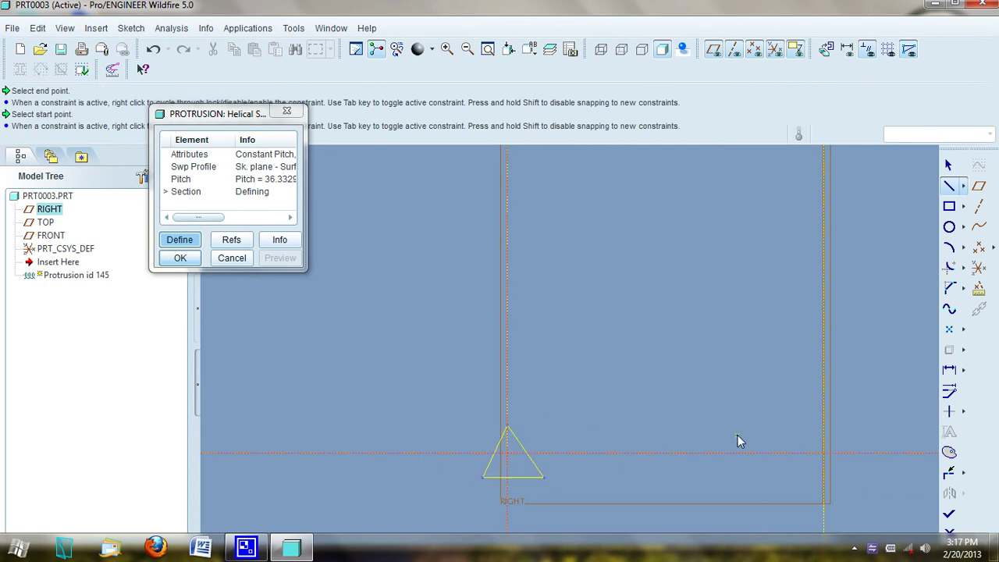
left_click(949, 165)
scroll(543, 434, "up", 2)
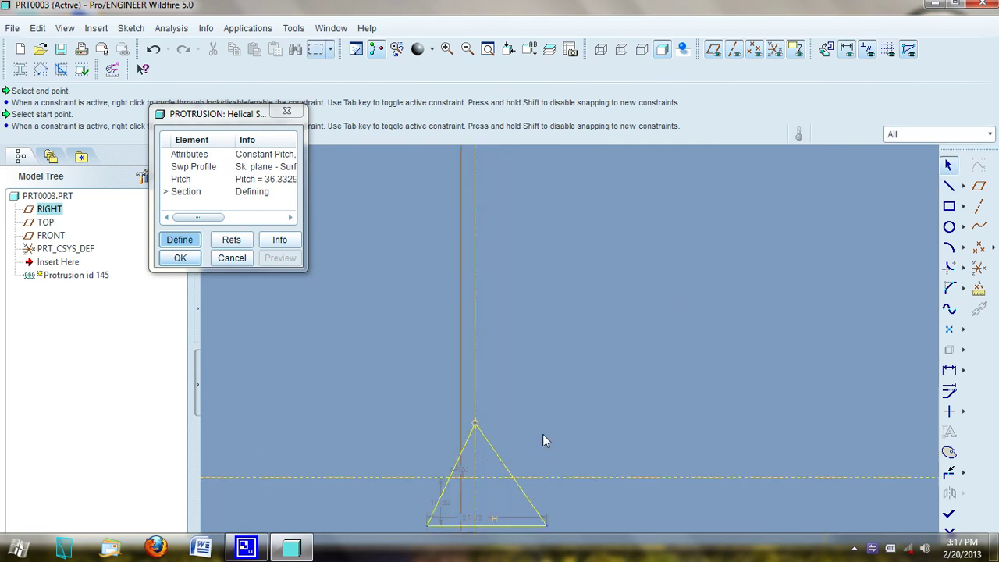
scroll(532, 406, "down", 2)
scroll(489, 493, "up", 3)
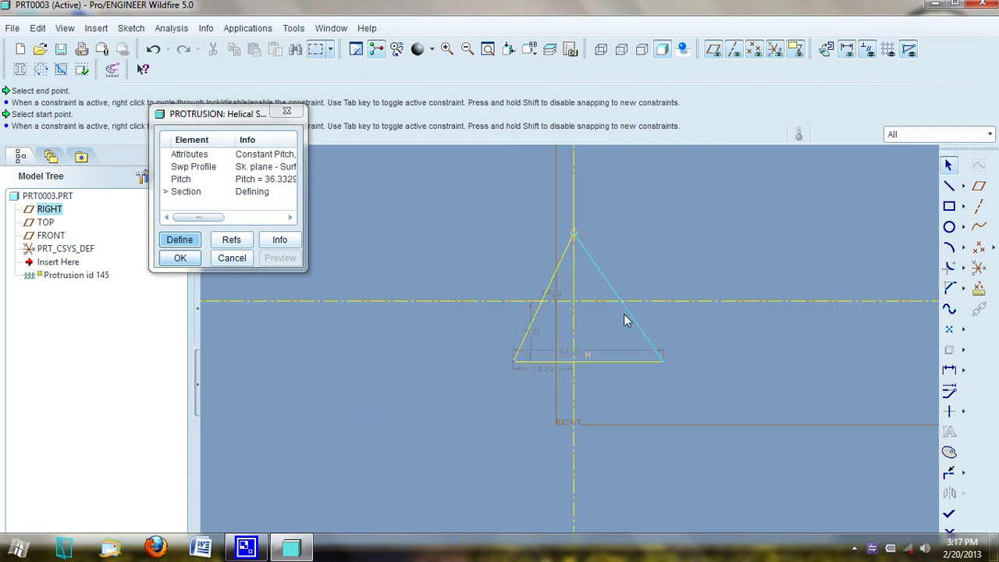
scroll(529, 358, "down", 3)
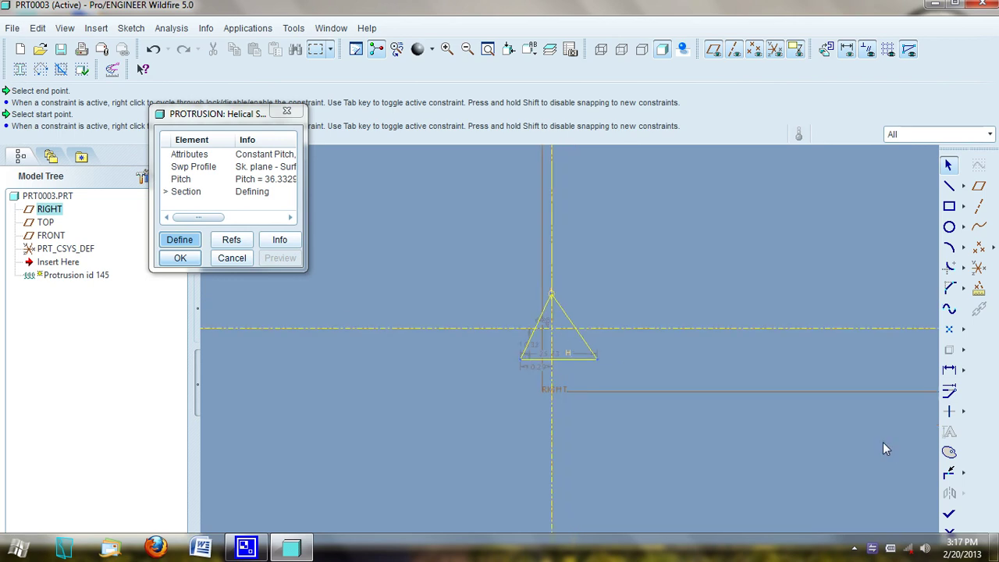
left_click(950, 514)
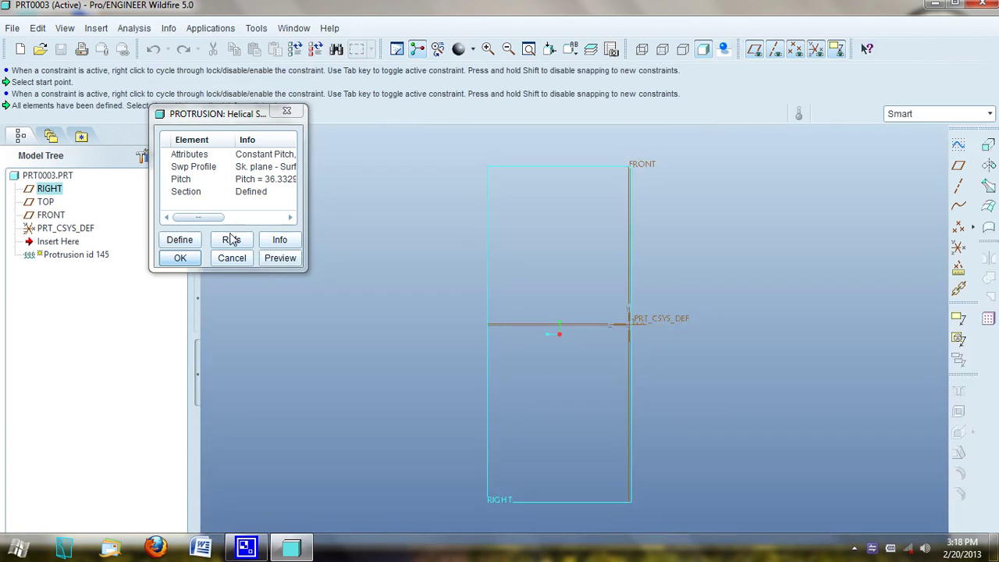
Step: Preview and complete the triangular-section helical sweep, and examine its coils up close
left_click(280, 258)
left_click(180, 257)
middle_click_drag(290, 341, 343, 346)
scroll(411, 277, "down", 6)
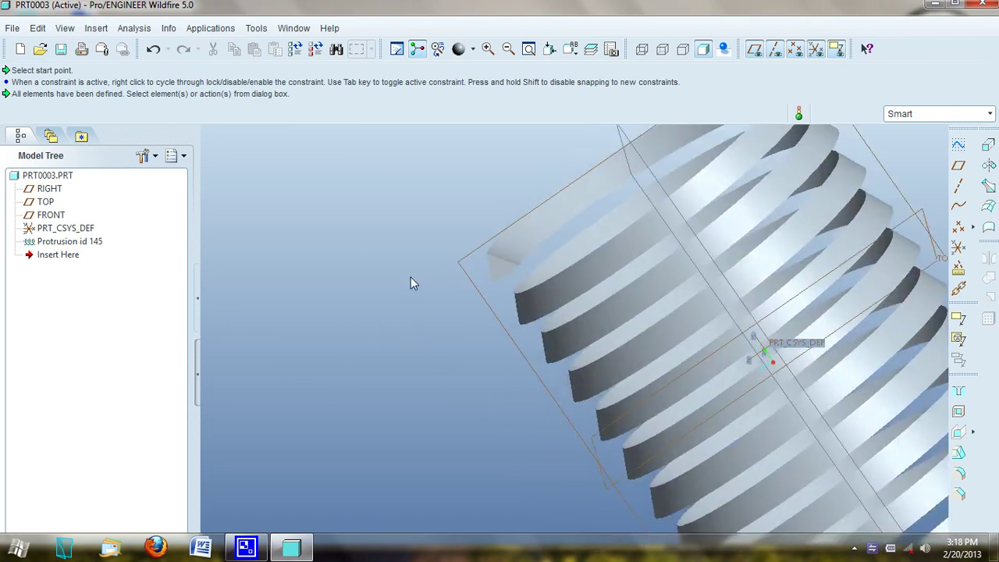
scroll(520, 265, "up", 8)
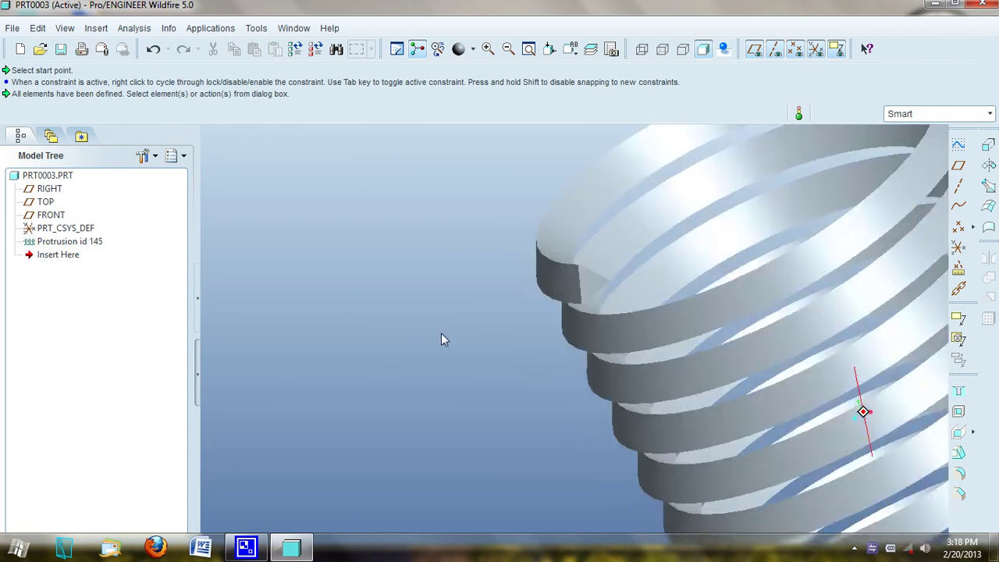
scroll(425, 331, "up", 2)
Step: Undo the triangular-section helical sweep and return the part to the default view orientation
key("ctrl+d")
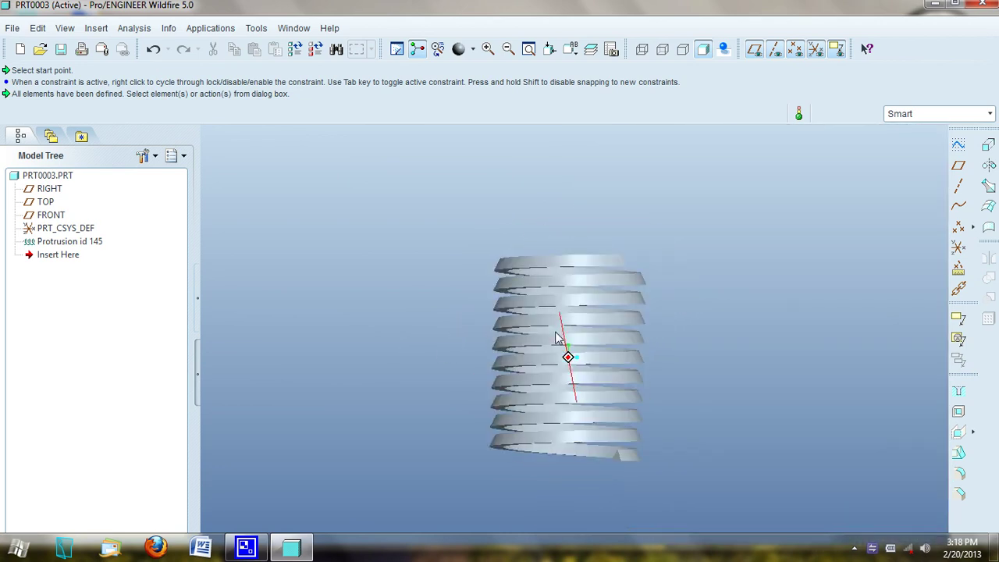
left_click(562, 341)
key("ctrl+z")
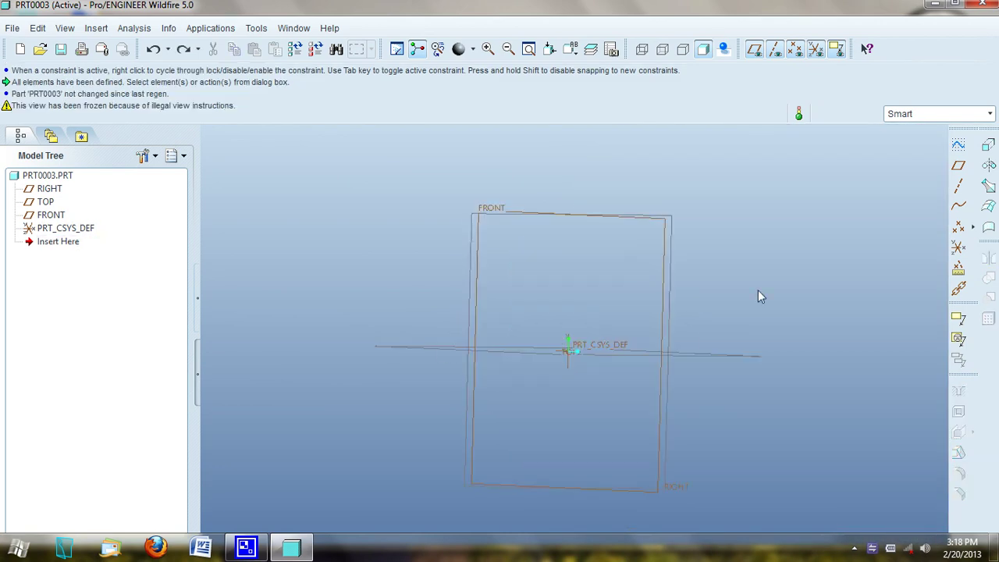
key("ctrl+d")
Step: Start a constant-pitch, thru-axis, right-handed helical sweep protrusion, opening its profile sketch on the FRONT plane with the default orientation
left_click(134, 29)
mouse_move(94, 29)
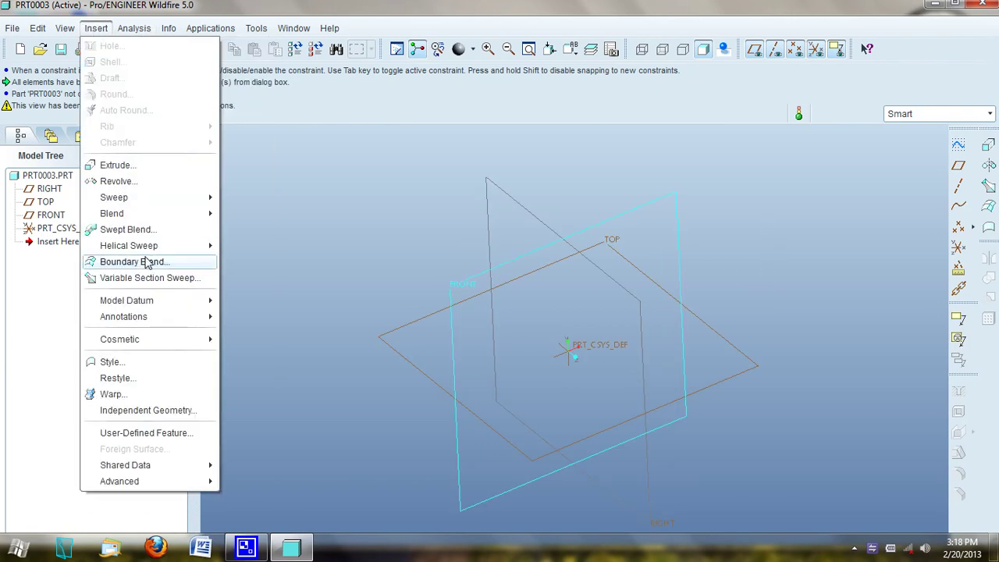
mouse_move(157, 246)
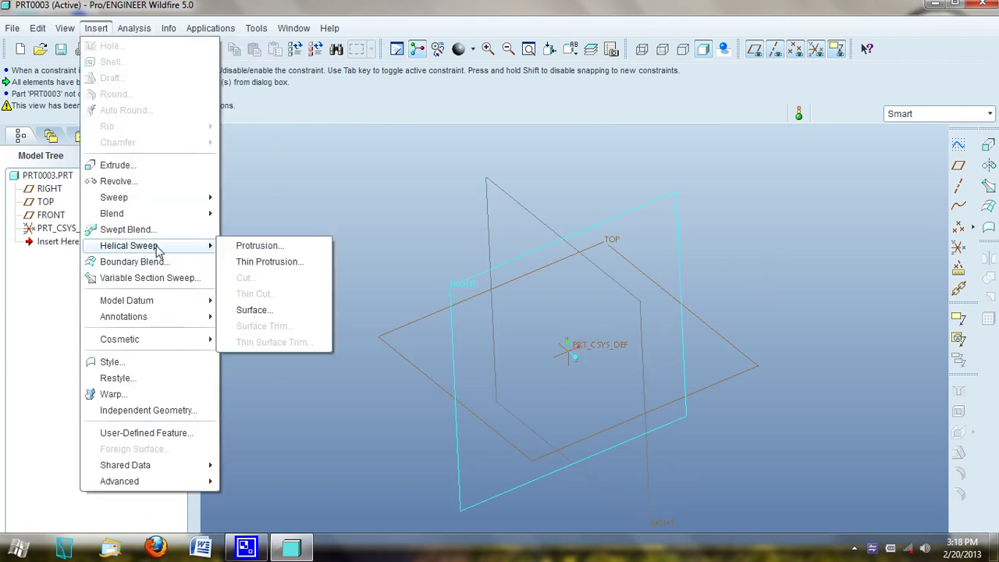
left_click(264, 248)
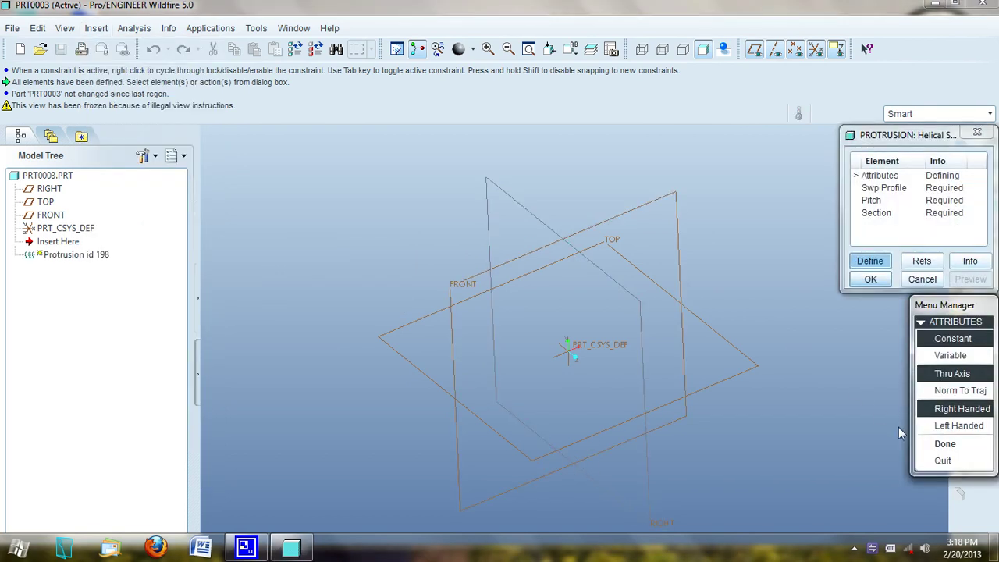
left_click(945, 443)
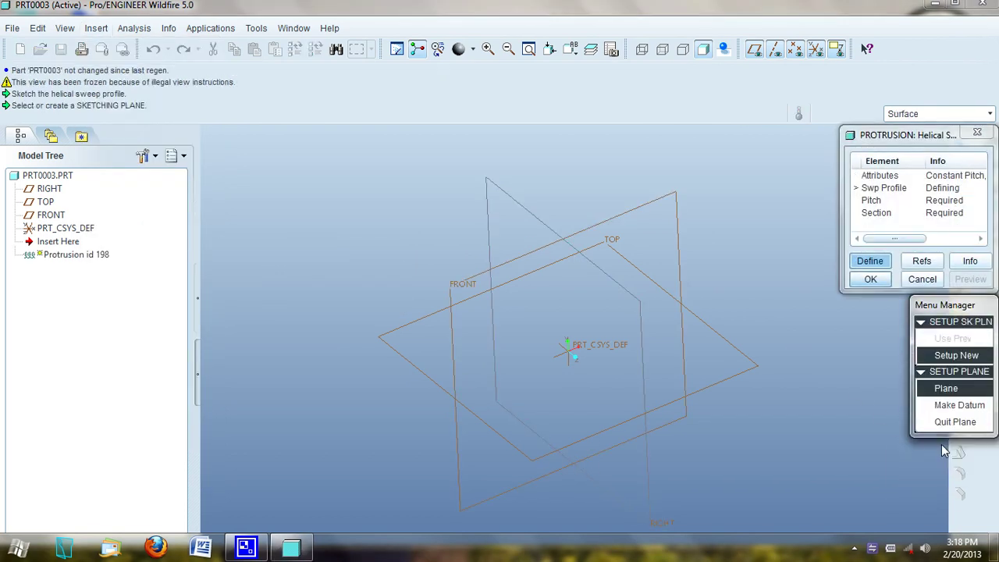
left_click(472, 283)
left_click(948, 405)
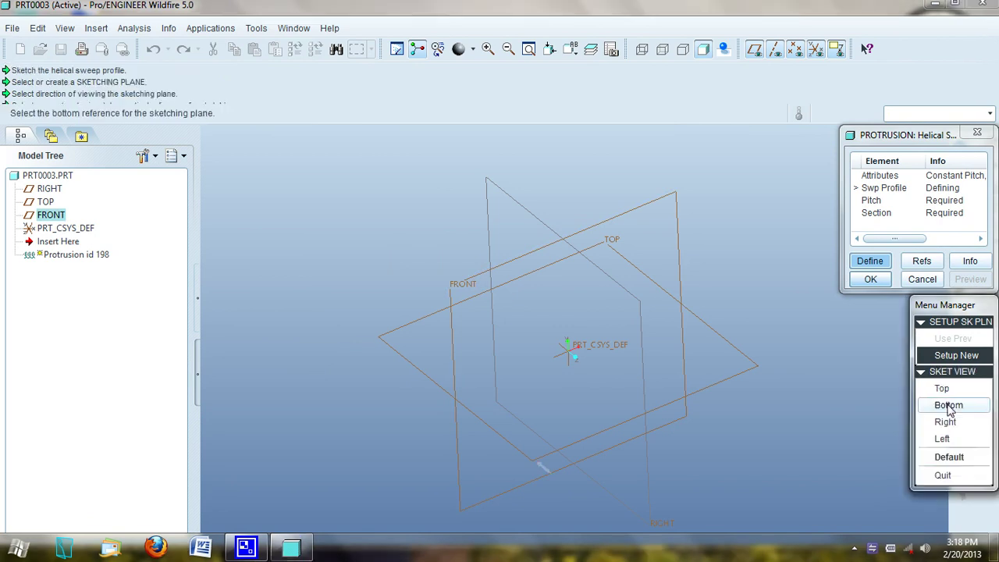
left_click(952, 459)
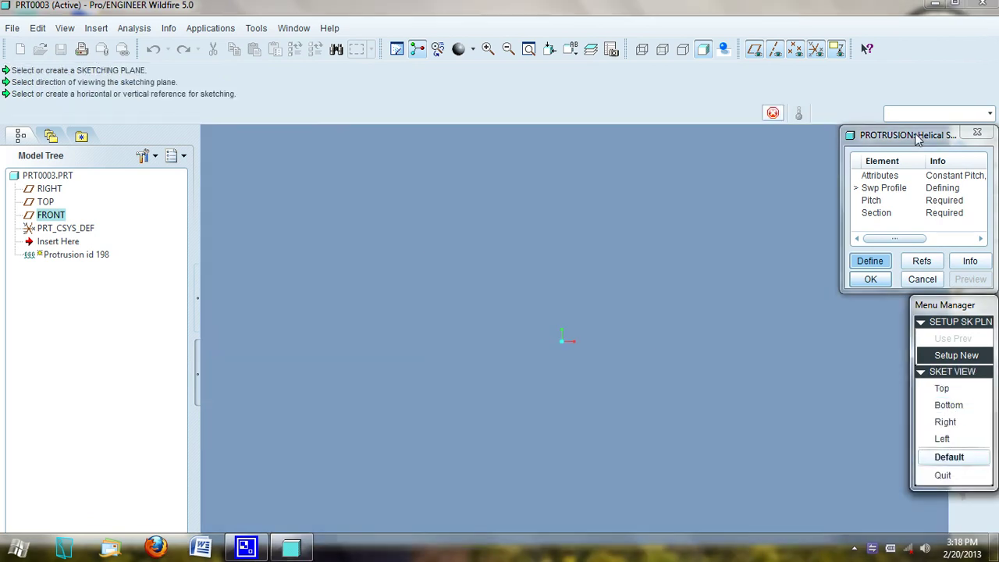
left_click_drag(616, 170, 166, 200)
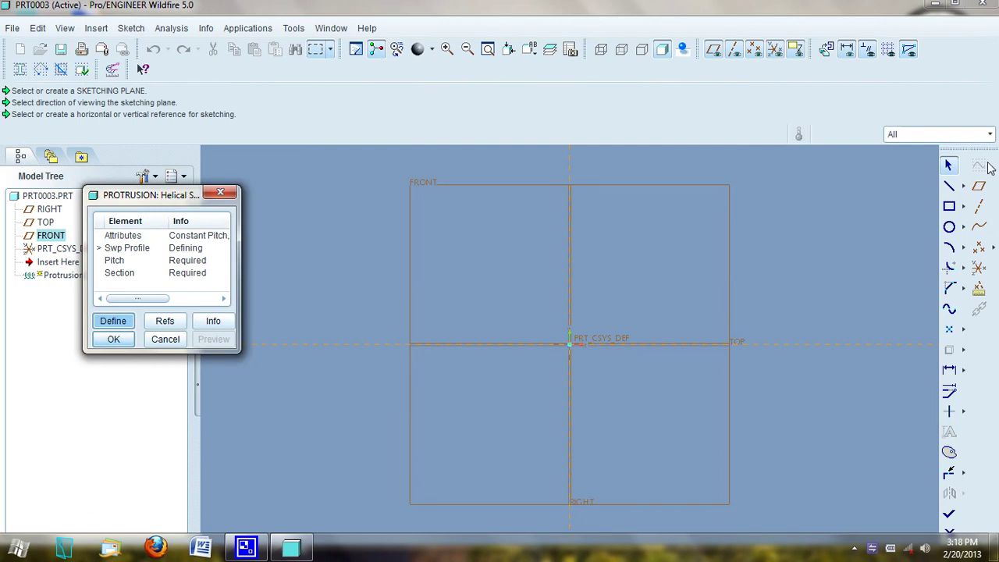
Step: Draw a vertical centerline along the vertical reference as the axis of the helix in the FRONT plane sketch
left_click(964, 186)
left_click(861, 185)
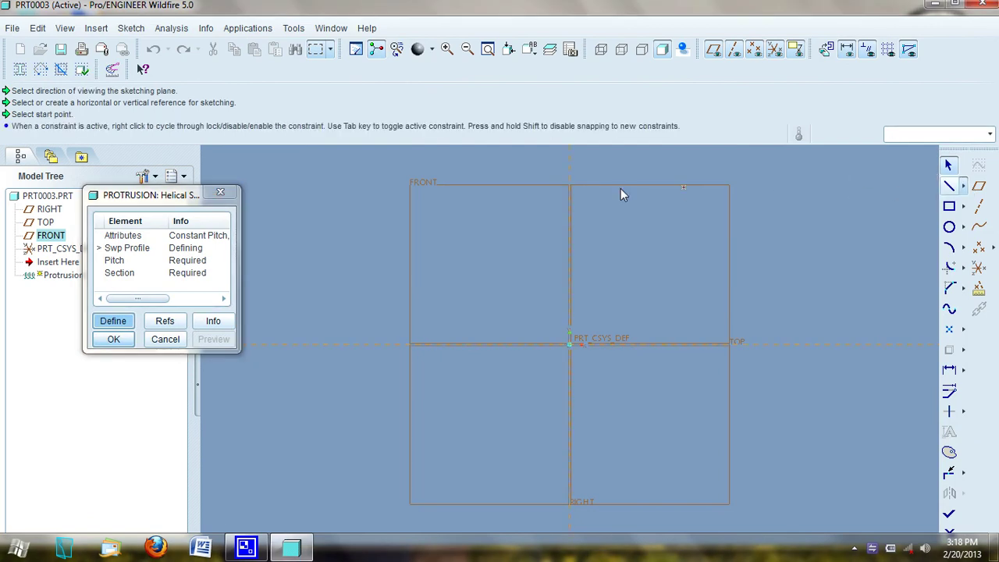
left_click(568, 205)
left_click(569, 344)
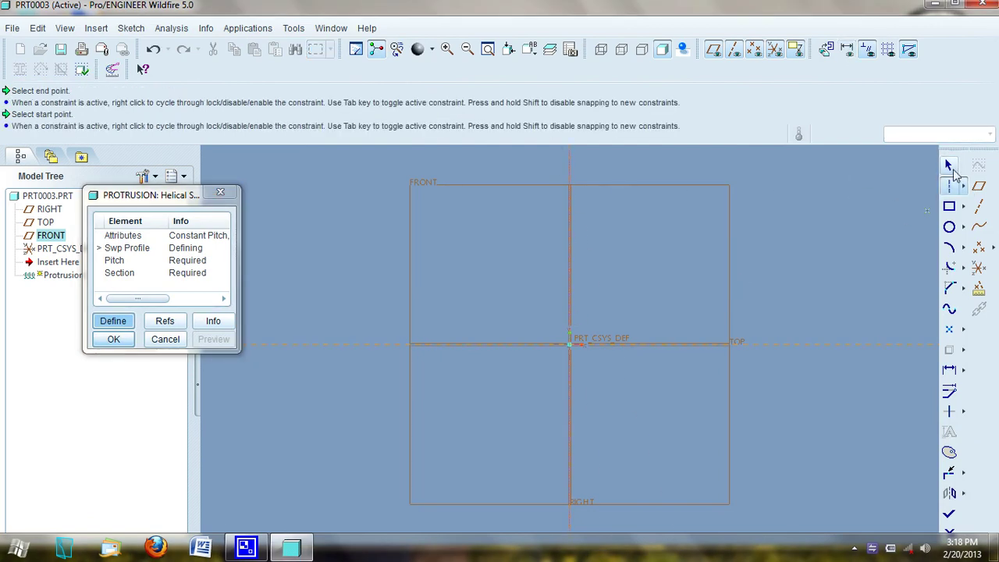
Step: Sketch a profile line slanting away from the centerline at about 46 degrees, finish the profile and accept a pitch of 46.1148
left_click(963, 185)
left_click(861, 185)
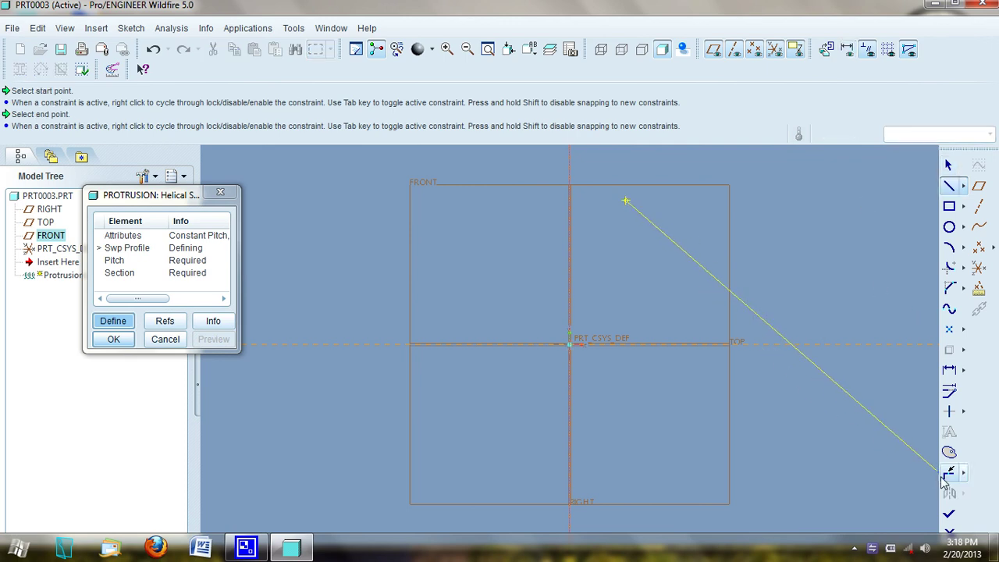
left_click(924, 491)
middle_click(841, 409)
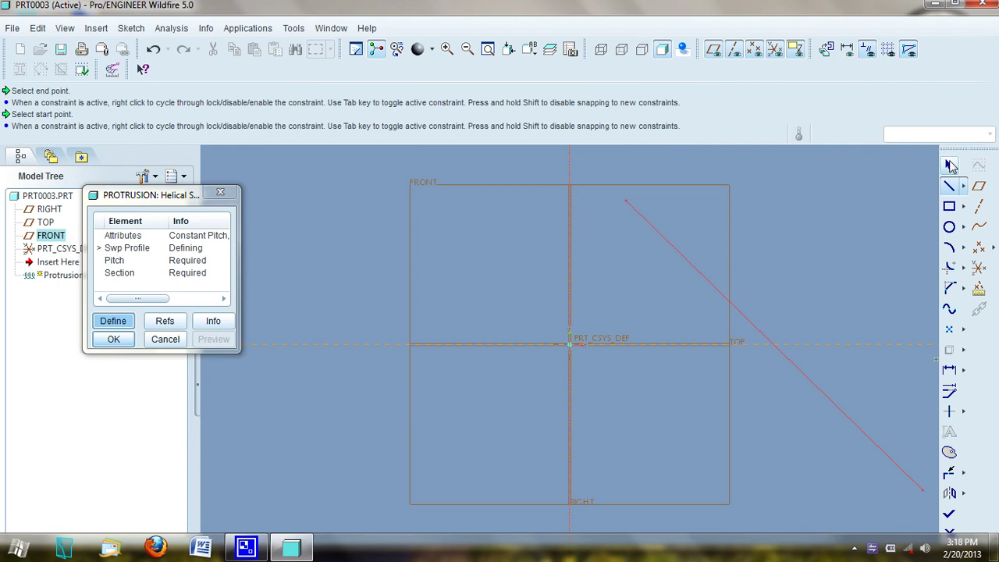
left_click(949, 165)
scroll(649, 375, "down", 2)
scroll(649, 375, "down", 1)
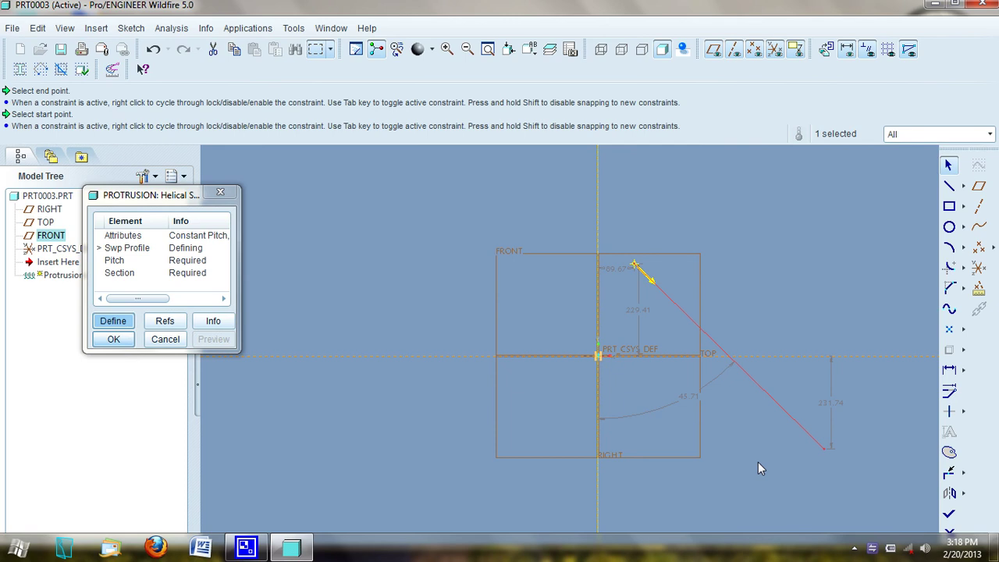
left_click(947, 513)
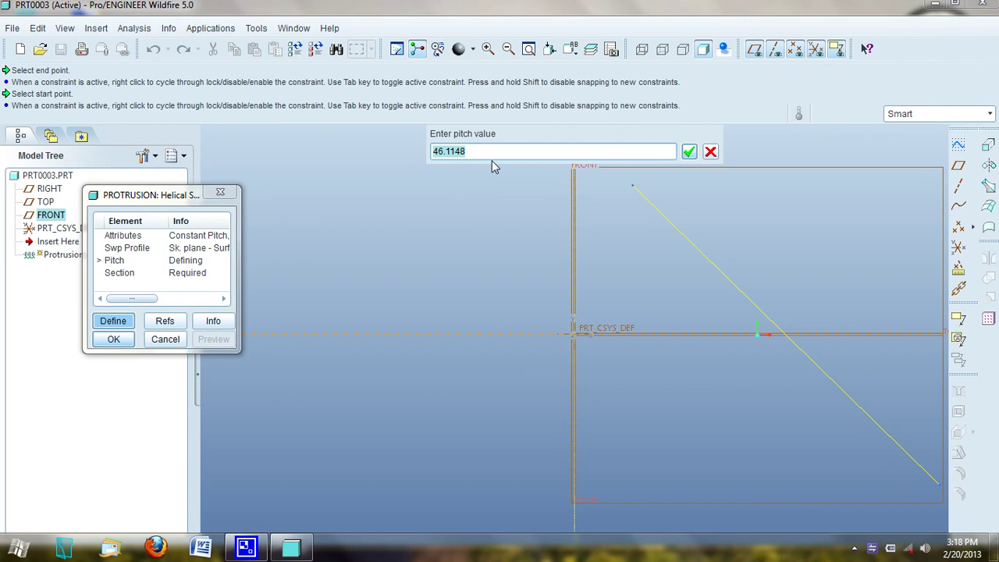
left_click(690, 153)
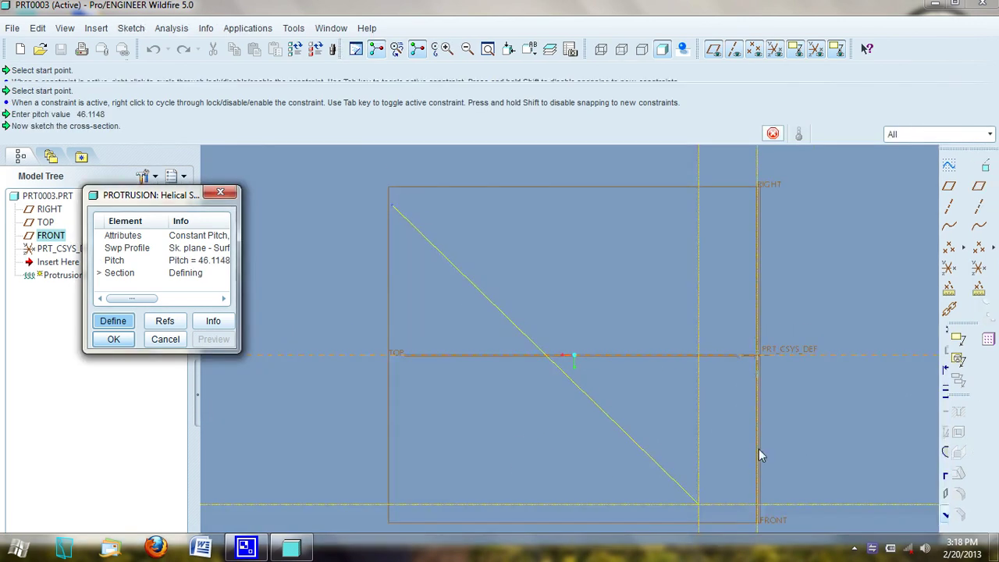
Step: Sketch a small circular cross-section centred on the start point of the slanted profile and finish the section
left_click(949, 227)
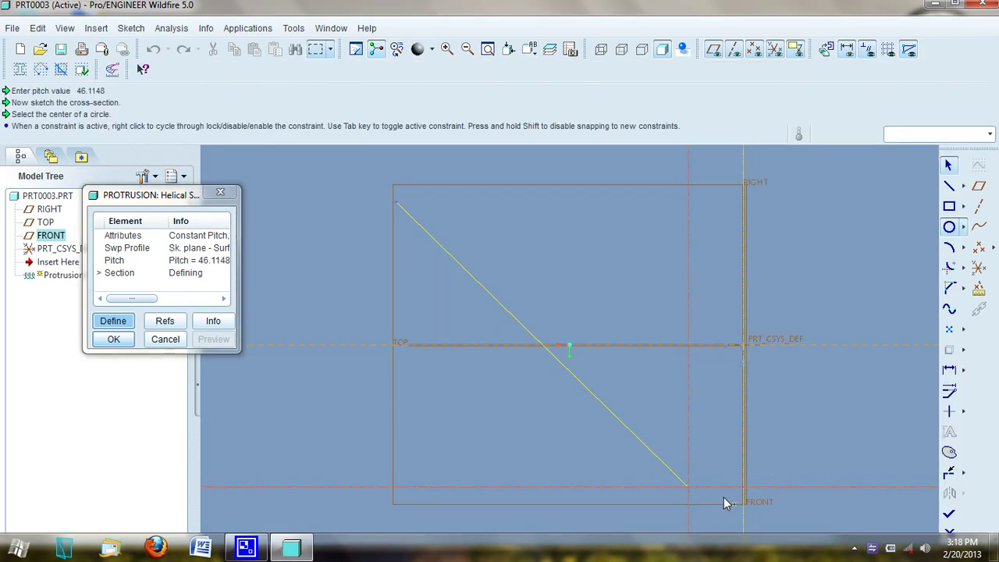
left_click(686, 488)
left_click(695, 495)
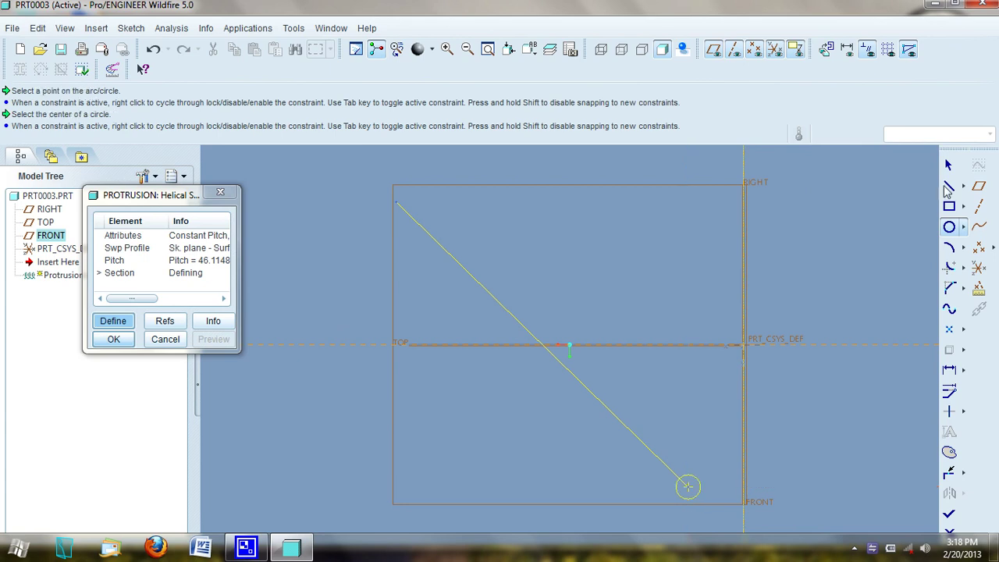
left_click(949, 514)
Step: Preview and complete the circular-section helical sweep, and examine the conical spring from an angled view
left_click(213, 338)
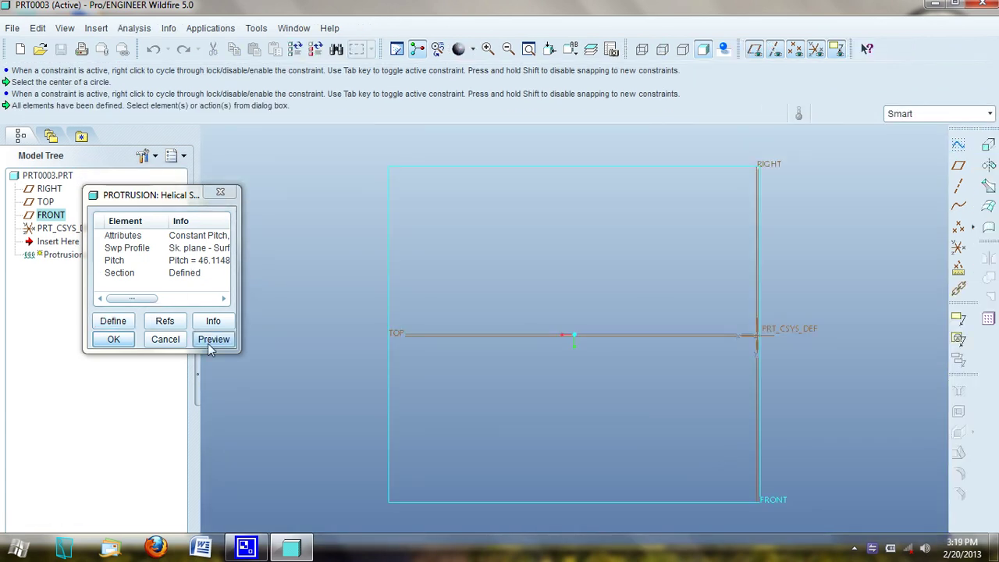
left_click(114, 339)
middle_click_drag(311, 385, 600, 376)
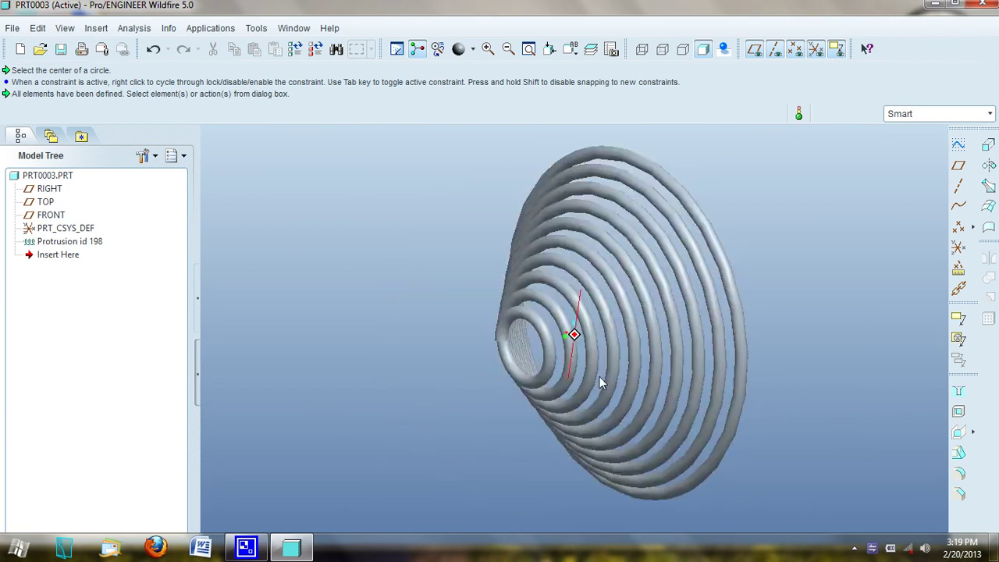
Step: Undo the conical spring and start an Extrude feature with its sketch on the RIGHT plane
key("ctrl+z")
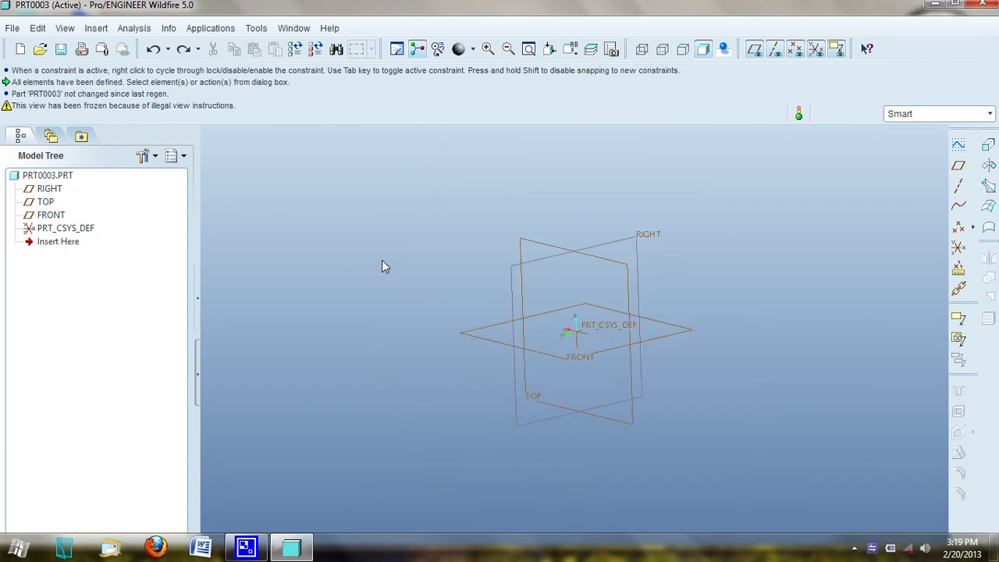
left_click(988, 147)
left_click(75, 113)
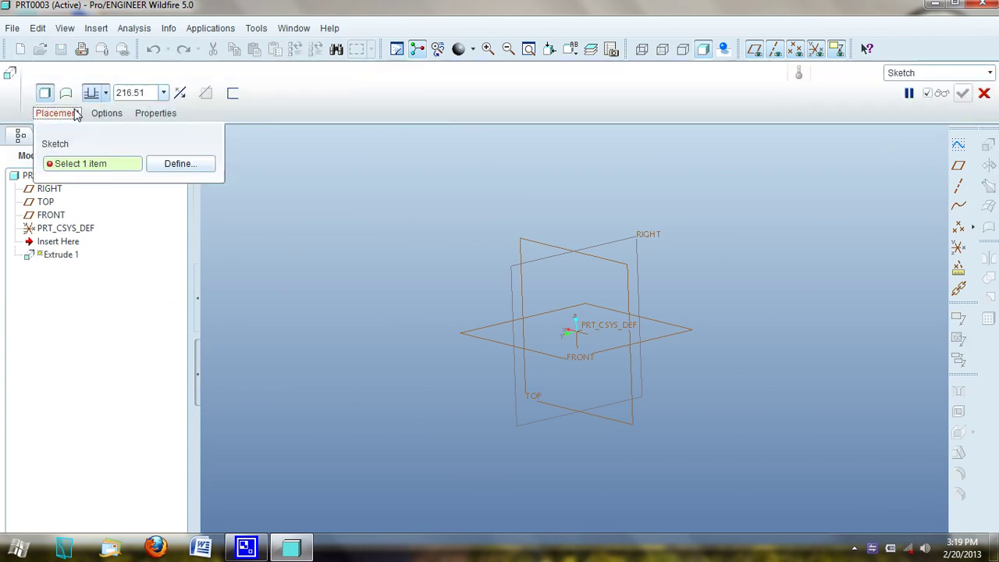
left_click(167, 164)
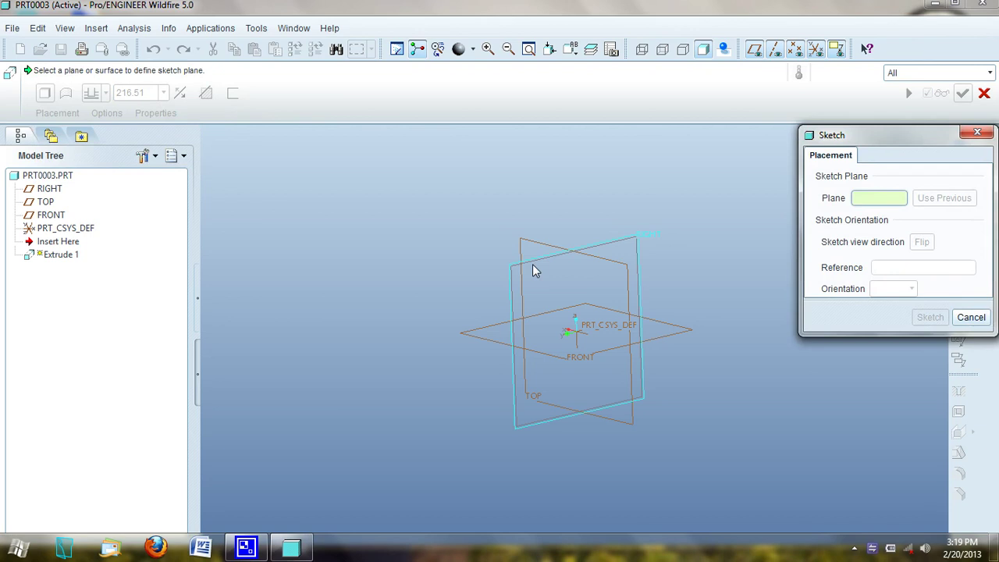
left_click(533, 263)
left_click(930, 317)
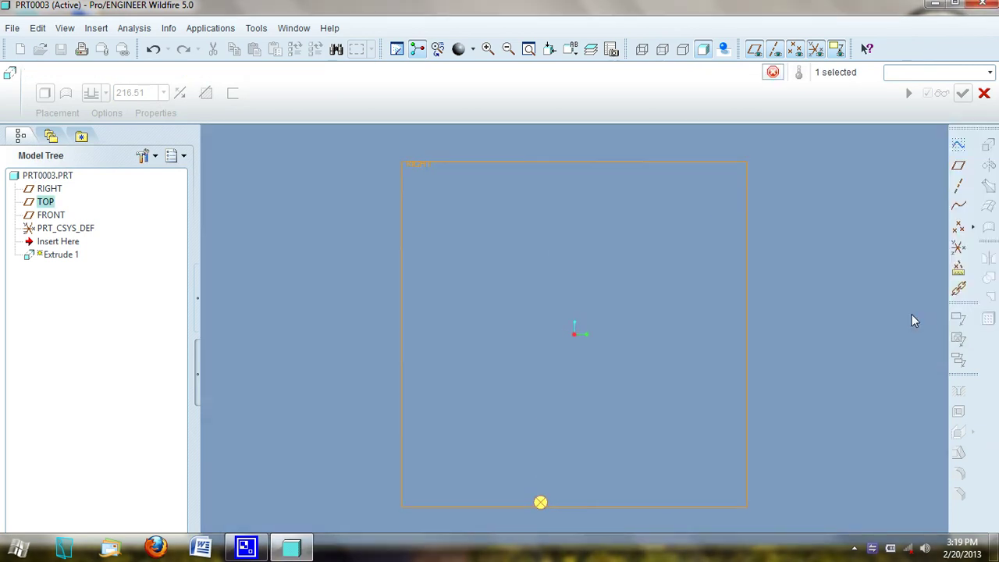
Step: Sketch a circle centred on the origin, set its diameter to 300 and finish the sketch
left_click(949, 226)
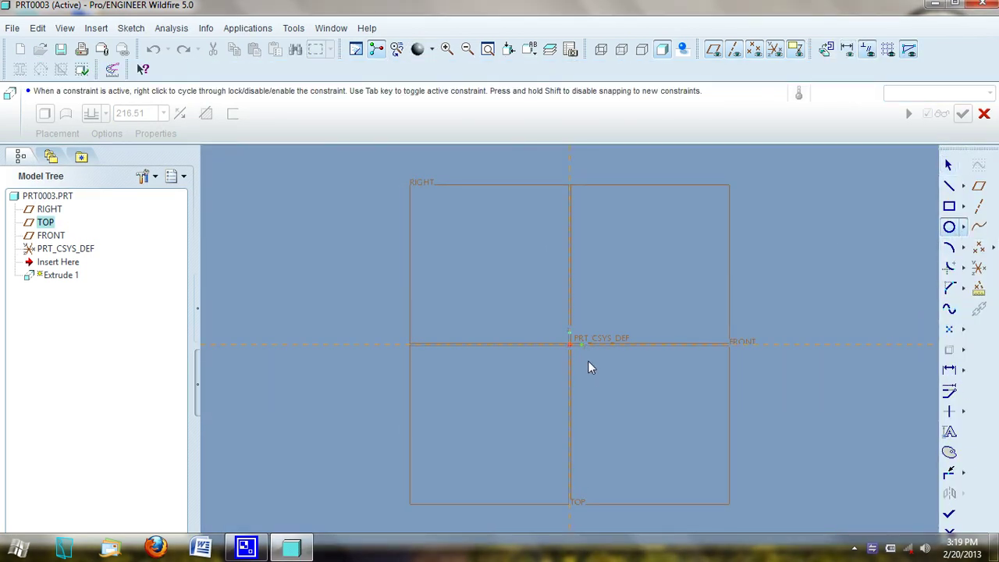
left_click(572, 345)
left_click(645, 410)
left_click(949, 165)
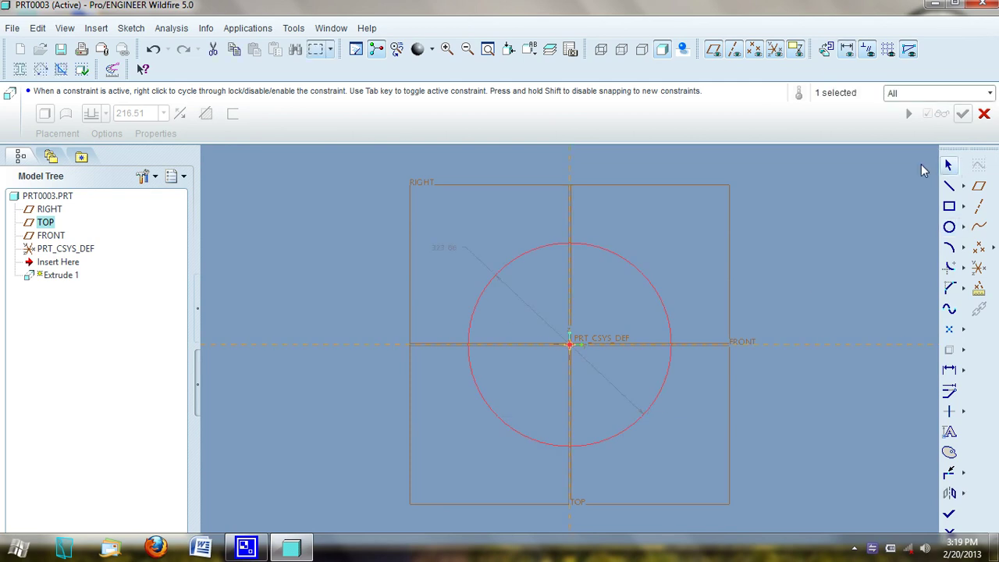
double_click(449, 245)
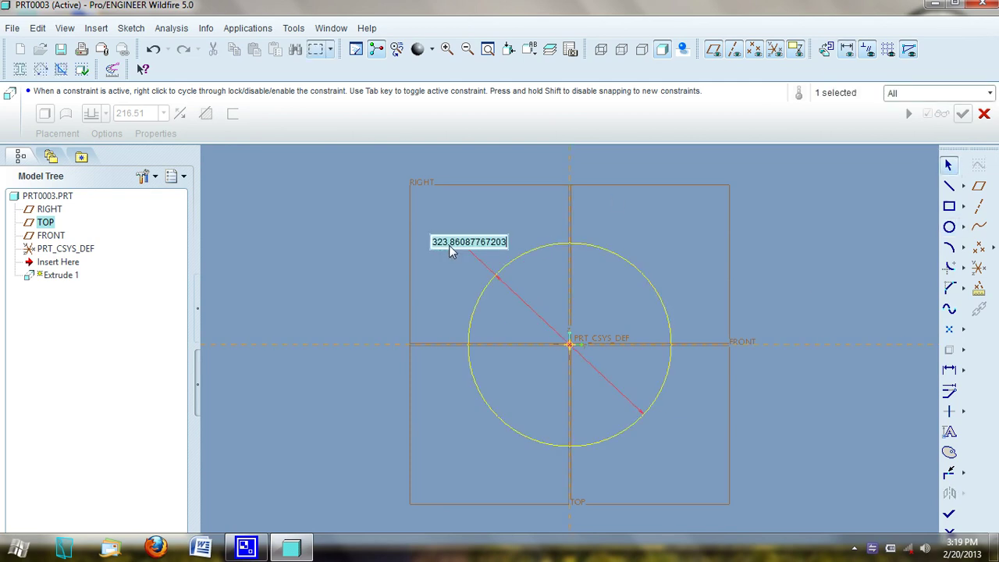
type("300")
key("Return")
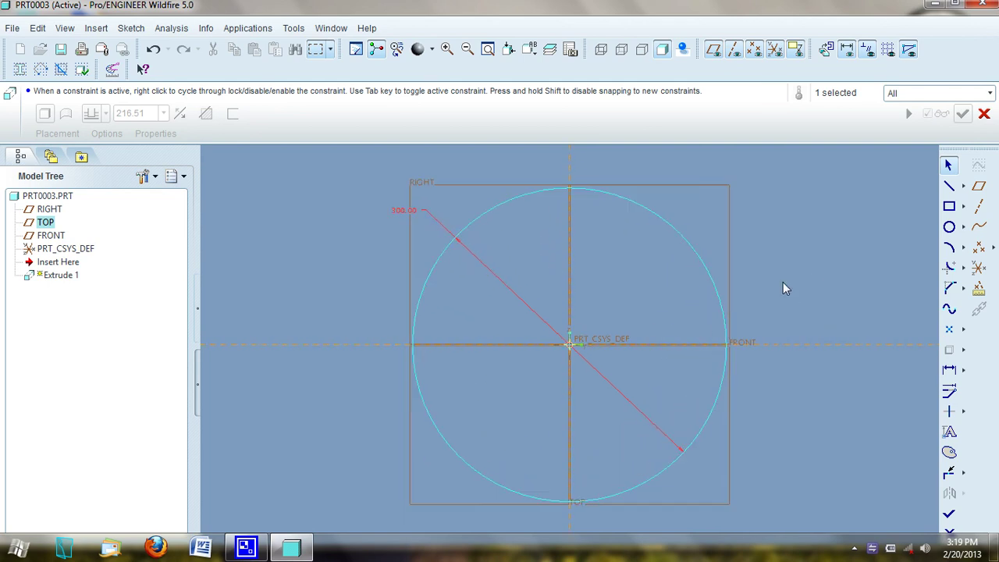
left_click(949, 515)
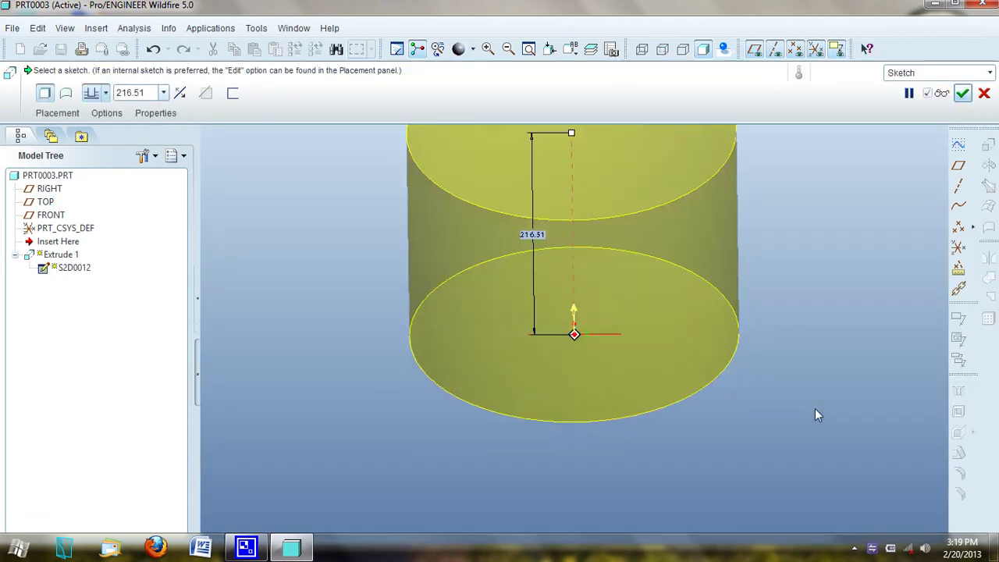
Step: Extrude the circle symmetrically about the sketch plane to a total depth of about 1091.38 and complete the cylinder
left_click(105, 93)
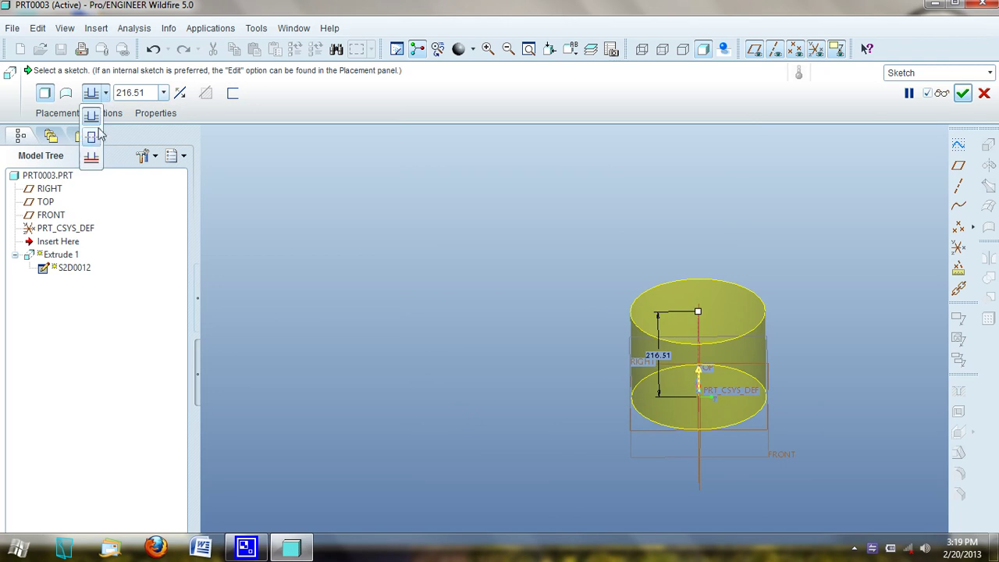
left_click(92, 137)
scroll(418, 324, "down", 2)
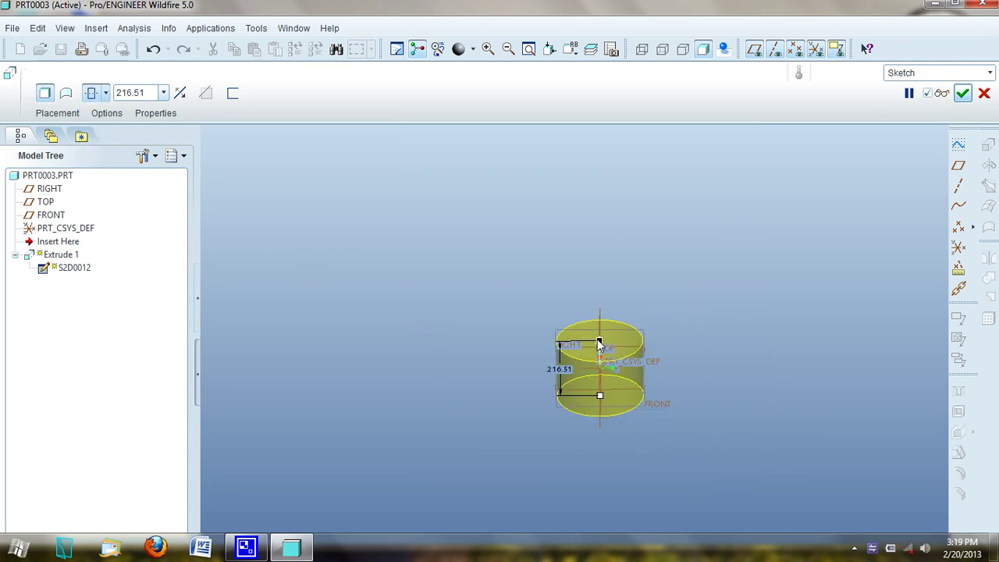
left_click_drag(601, 257, 601, 234)
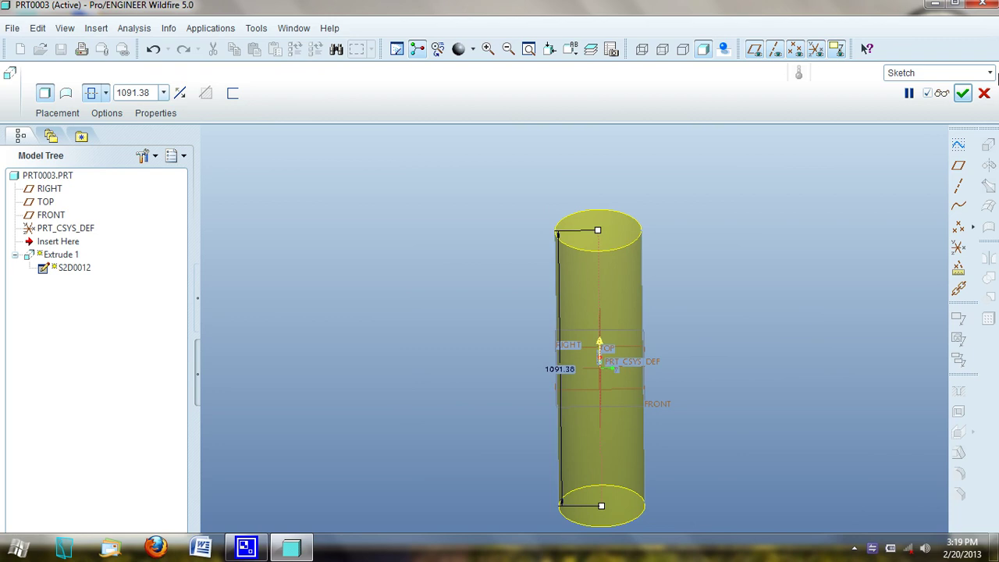
left_click(963, 93)
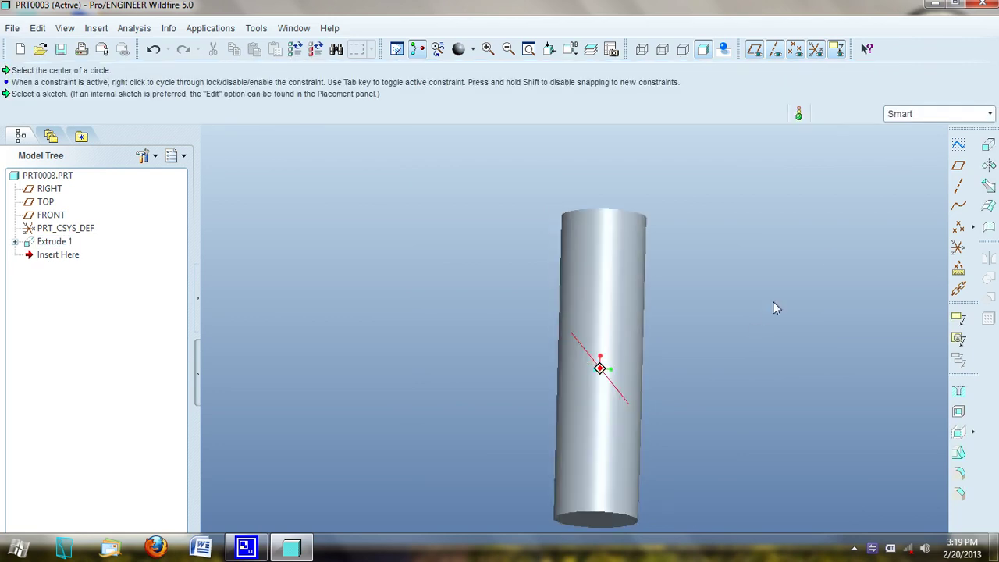
Step: Start a Helical Sweep cut with the Constant, Thru Axis and Right Handed attributes
left_click(96, 28)
mouse_move(139, 252)
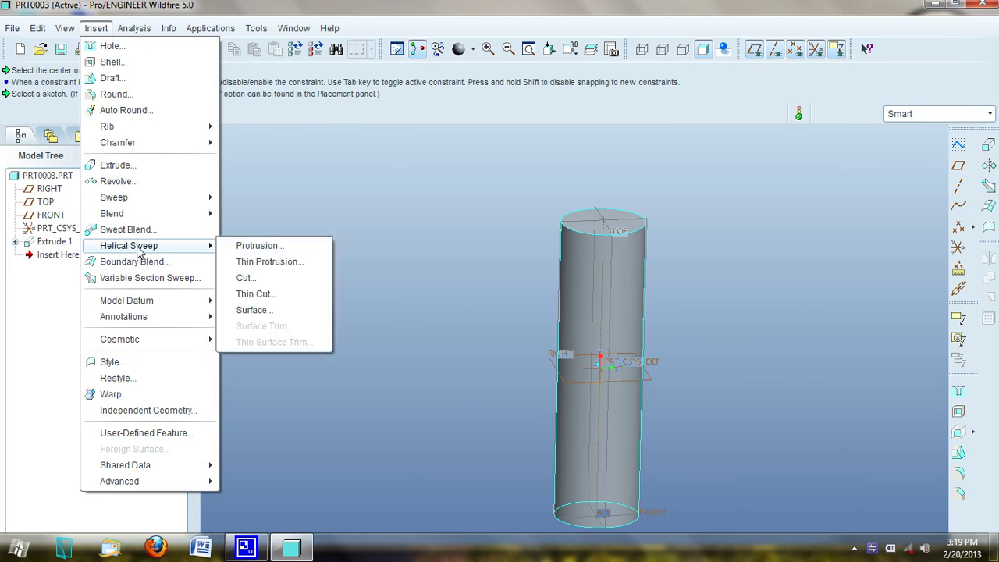
left_click(268, 285)
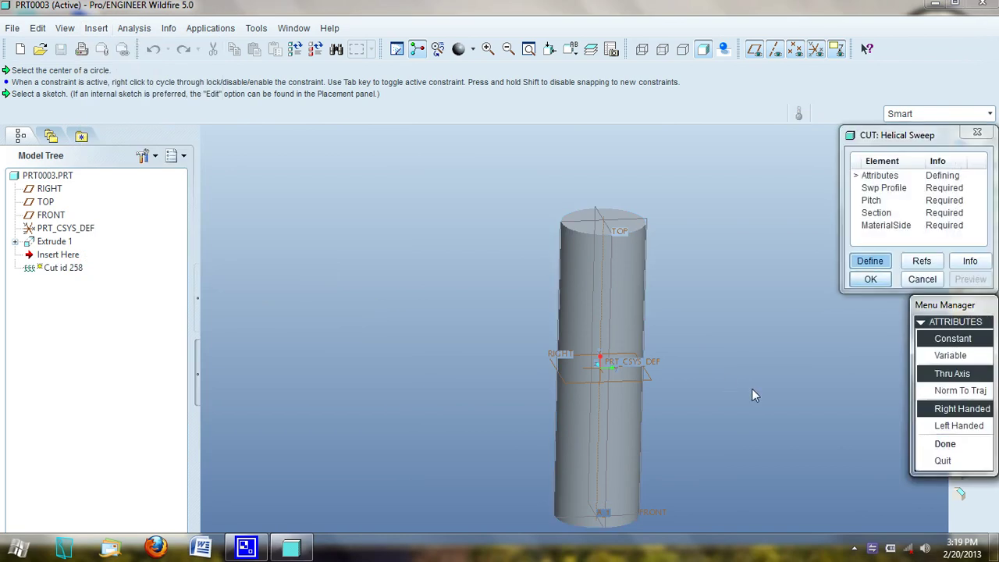
left_click(945, 444)
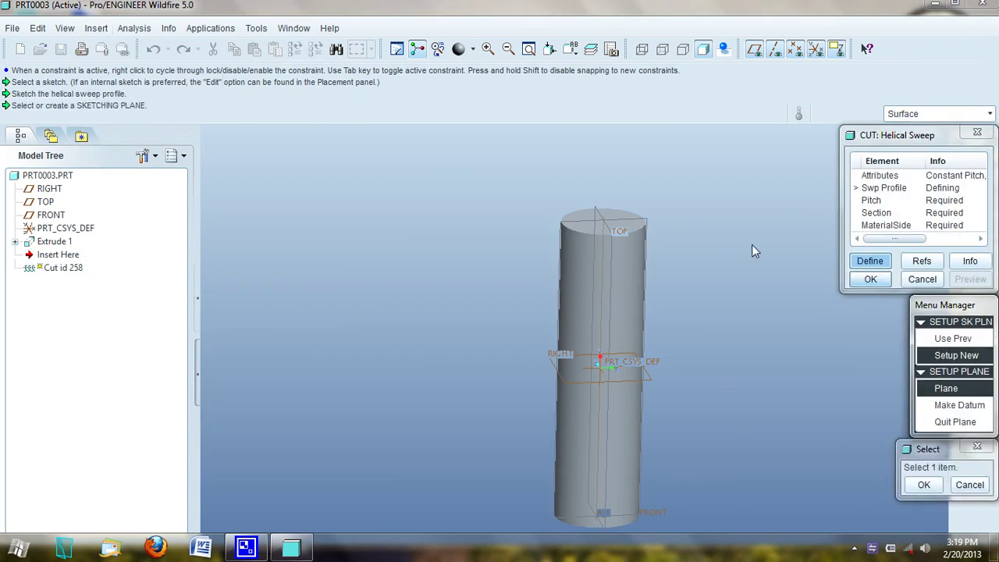
Step: Choose the FRONT plane as the sketching plane of the sweep profile and accept its viewing direction
middle_click_drag(751, 245, 758, 290)
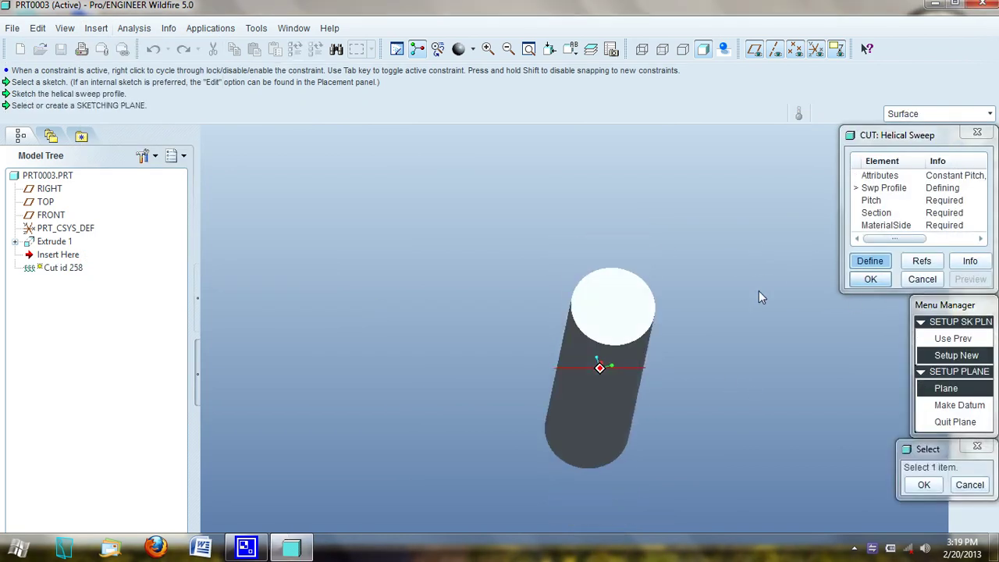
left_click(629, 311)
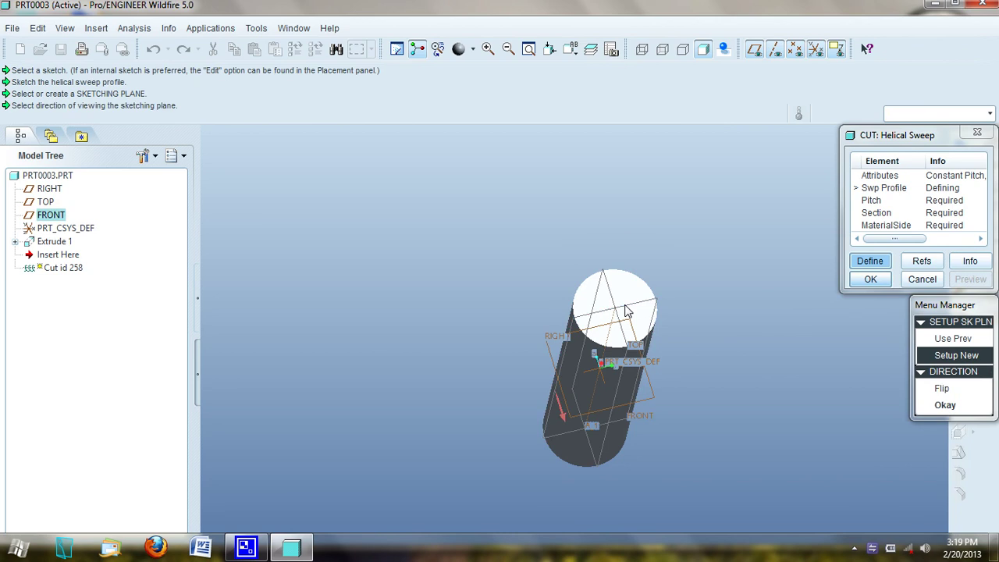
left_click(947, 405)
left_click(950, 456)
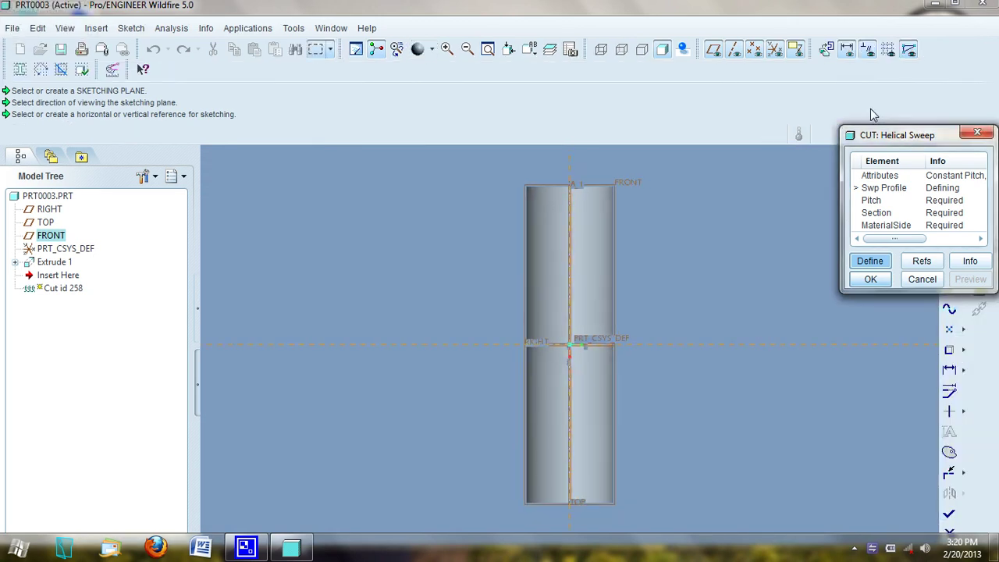
Step: Add the cylinder's side edge and its upper and lower end faces as references for the profile sketch
mouse_move(896, 139)
left_mouse_down()
mouse_move(349, 172)
mouse_move(123, 160)
left_mouse_up()
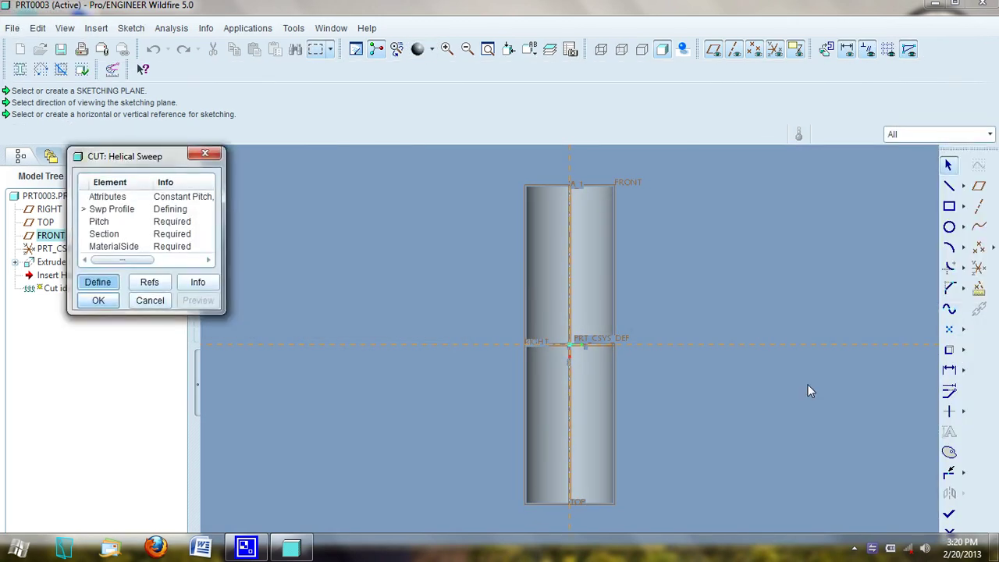
left_click(132, 28)
left_click(156, 62)
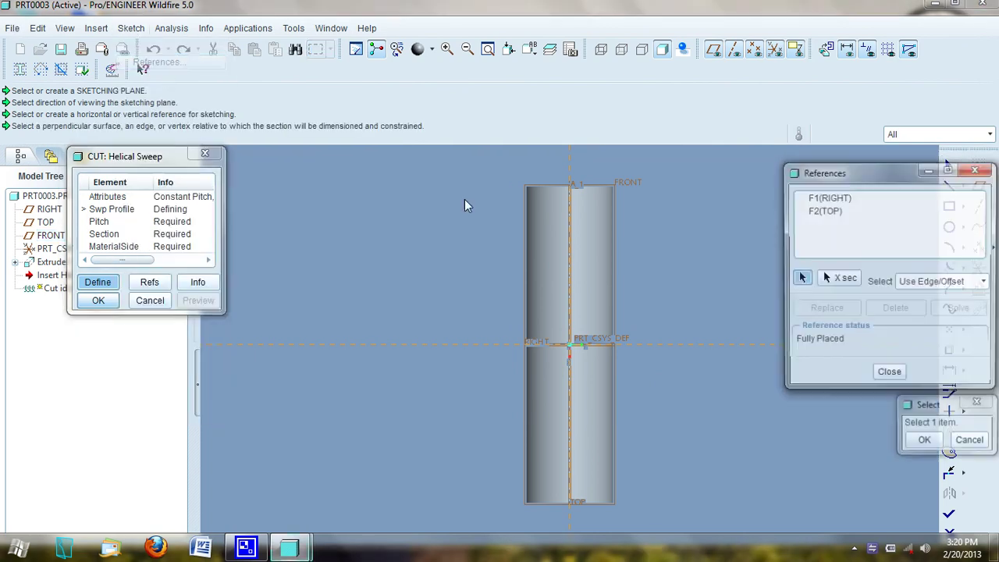
left_click(591, 186)
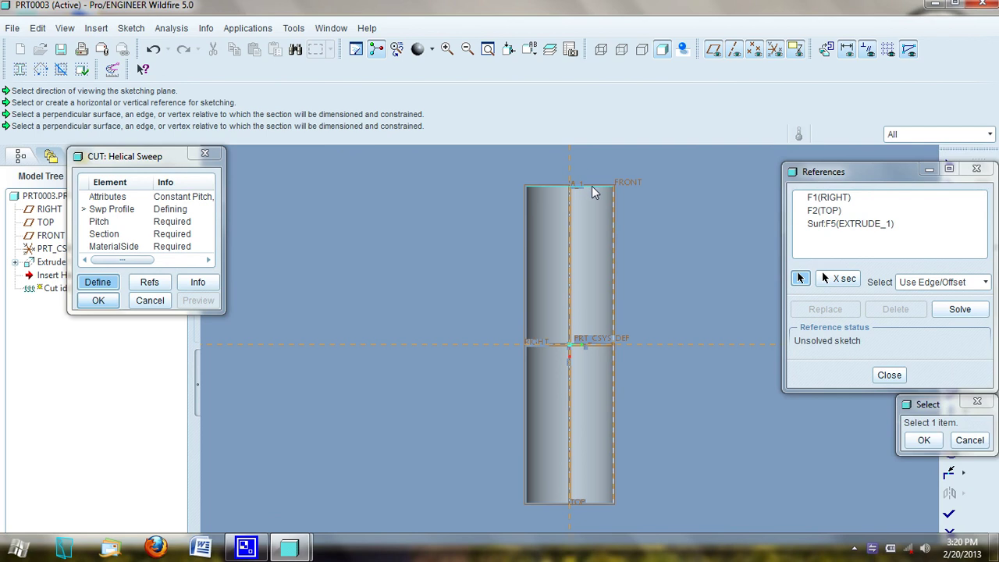
left_click(600, 503)
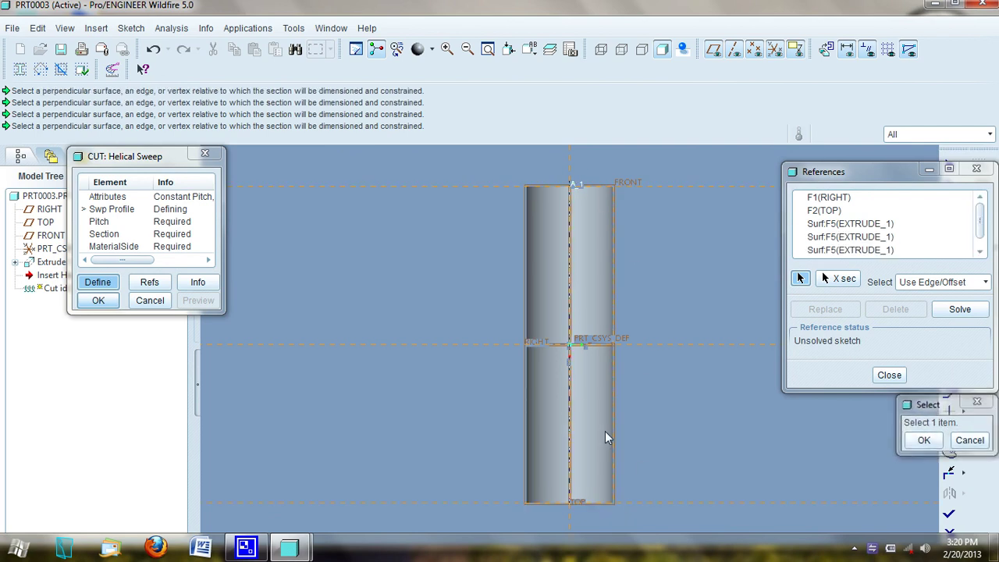
left_click(924, 439)
left_click(889, 375)
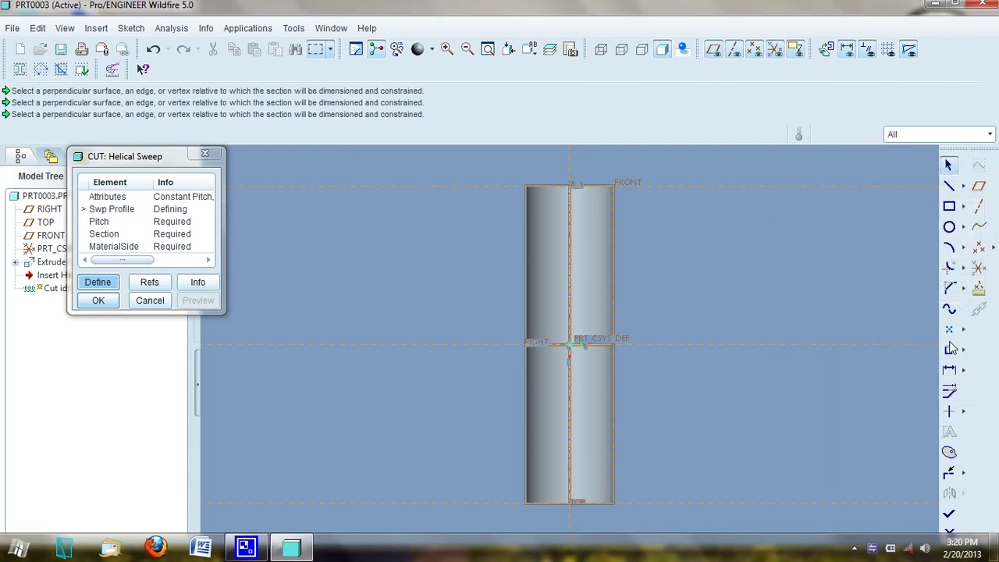
Step: Draw a vertical profile line along the cylinder's right side edge, from its upper end to its lower end
left_click(949, 186)
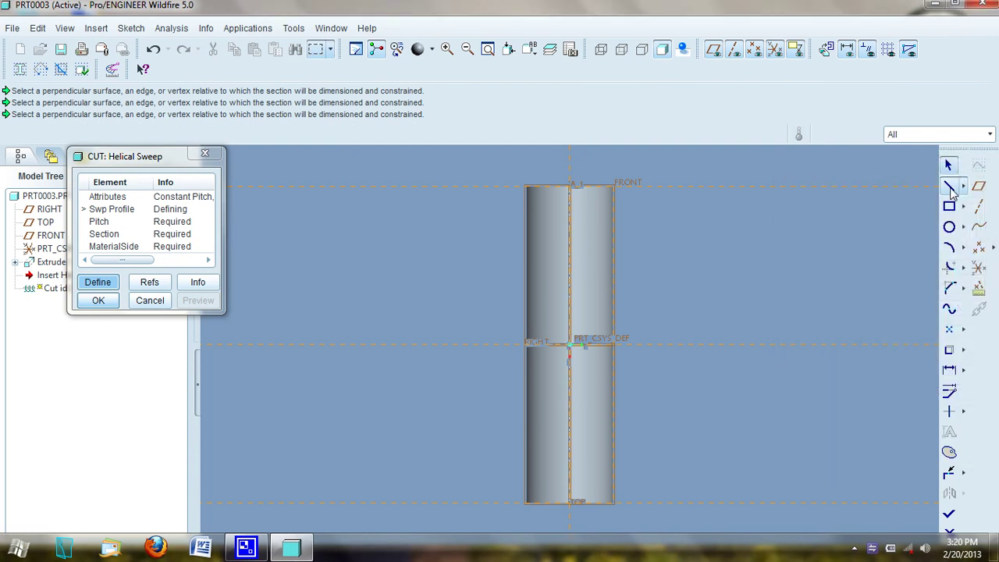
left_click(613, 186)
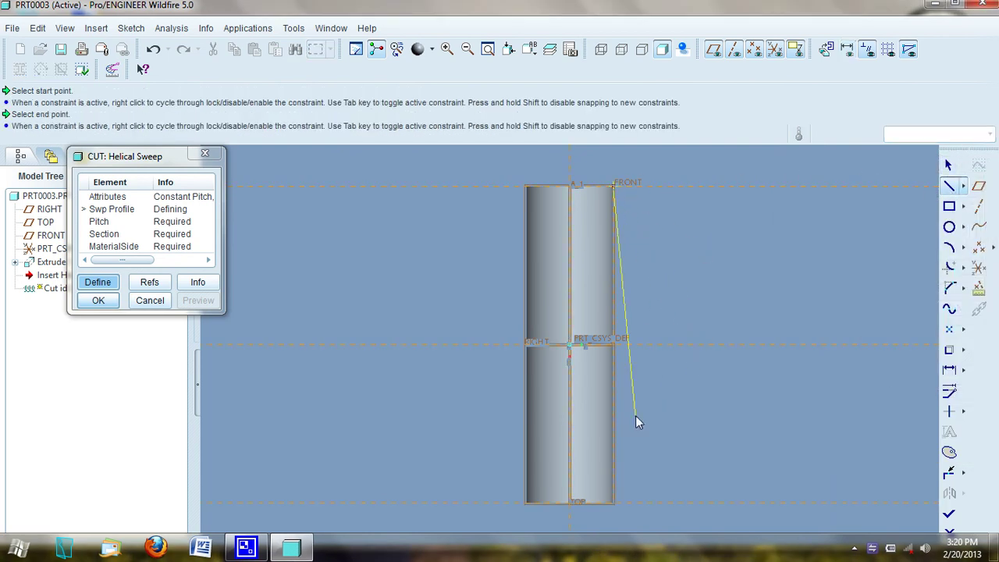
left_click(615, 504)
middle_click(707, 490)
Step: Draw a vertical centerline along the cylinder's axis, finish the profile sketch and accept a pitch of 109.1380
left_click(964, 188)
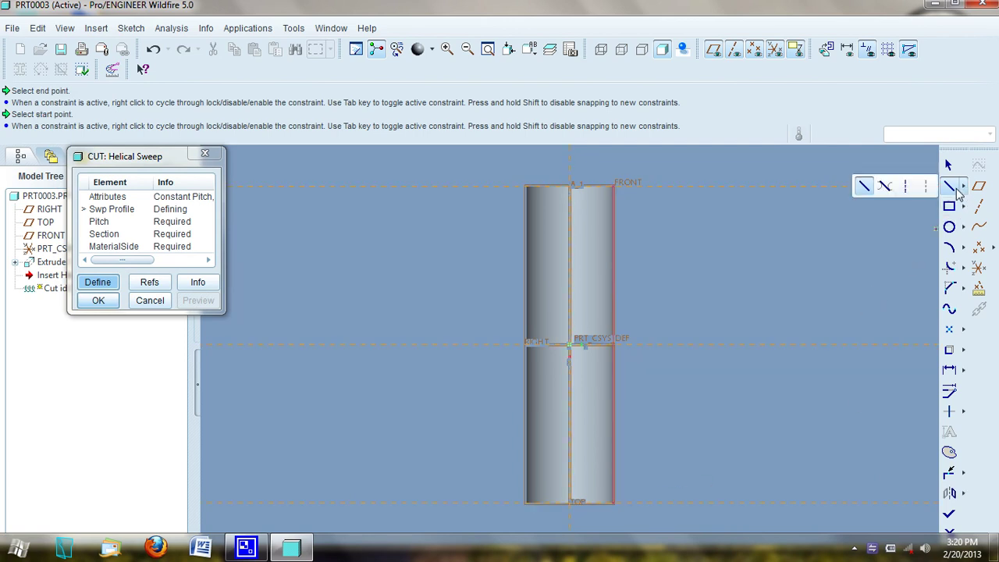
left_click(907, 187)
left_click(573, 228)
left_click(582, 344)
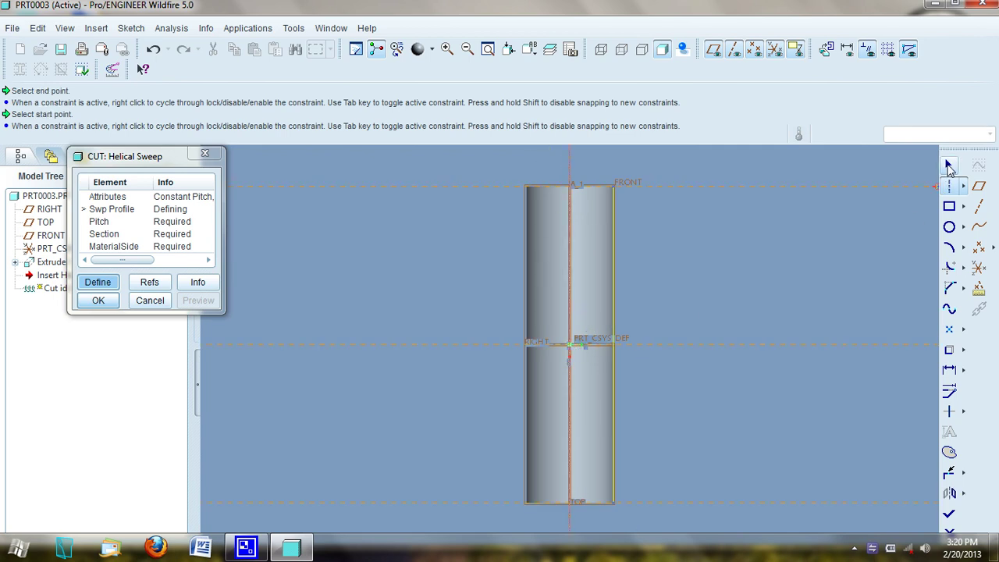
left_click(949, 166)
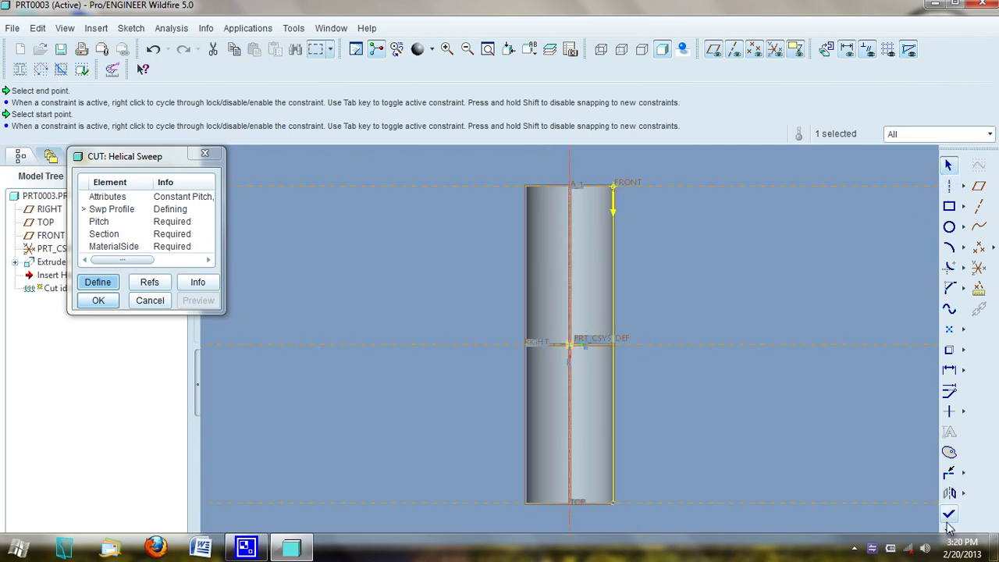
left_click(949, 515)
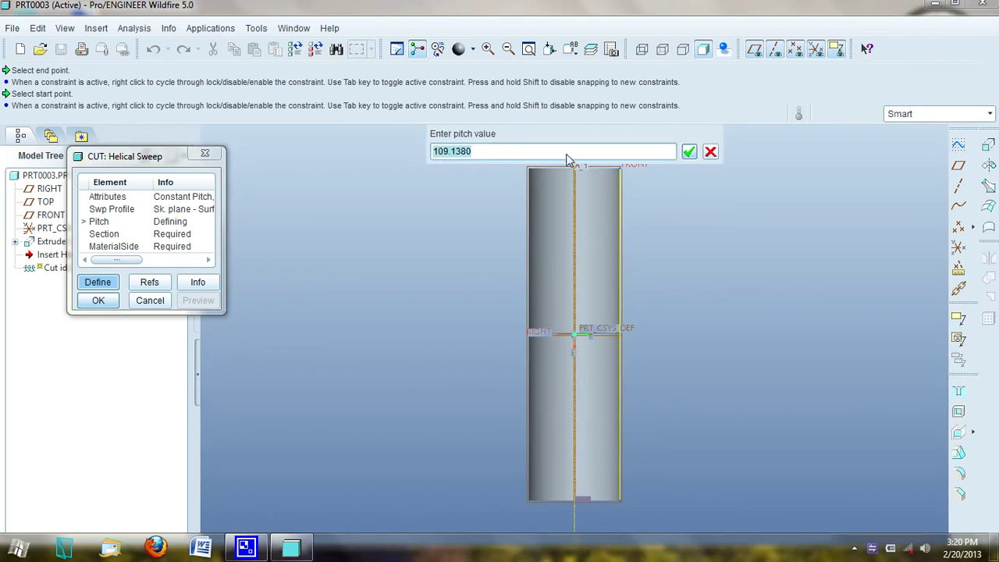
left_click(690, 153)
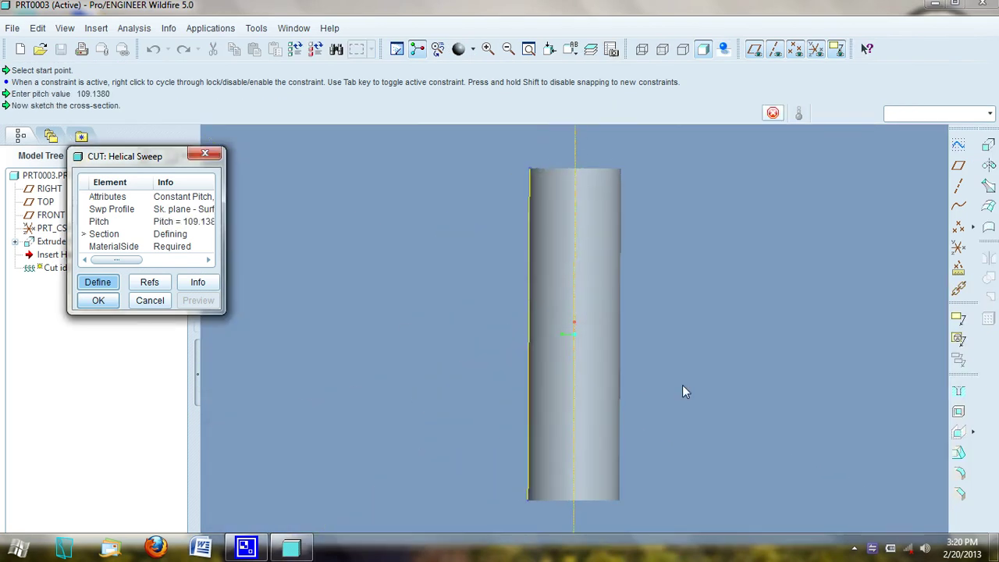
Step: Sketch a closed triangular cut section at the profile's start point, with its tip pointing into the cylinder and a vertical outer side
left_click(963, 185)
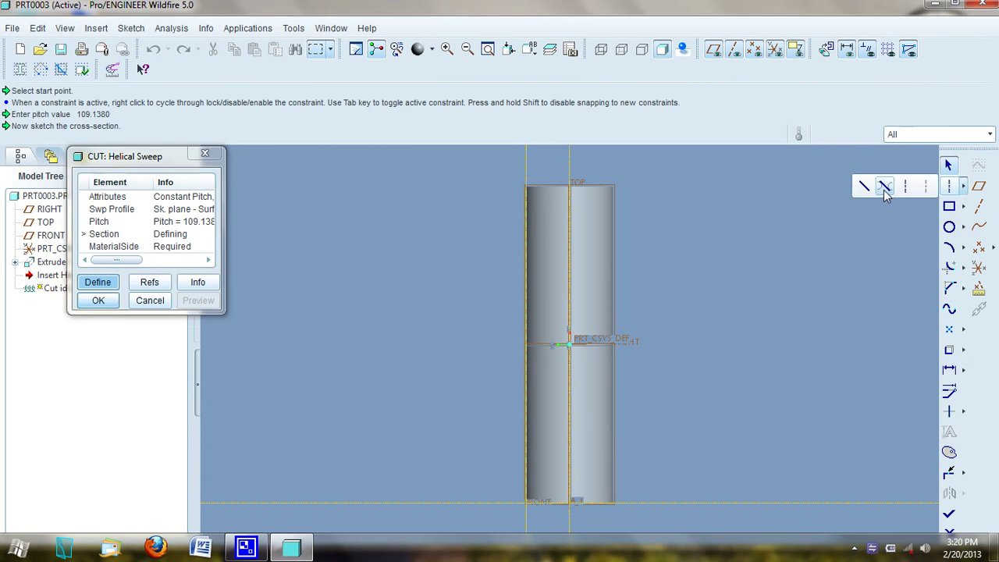
left_click(865, 187)
scroll(465, 500, "down", 5)
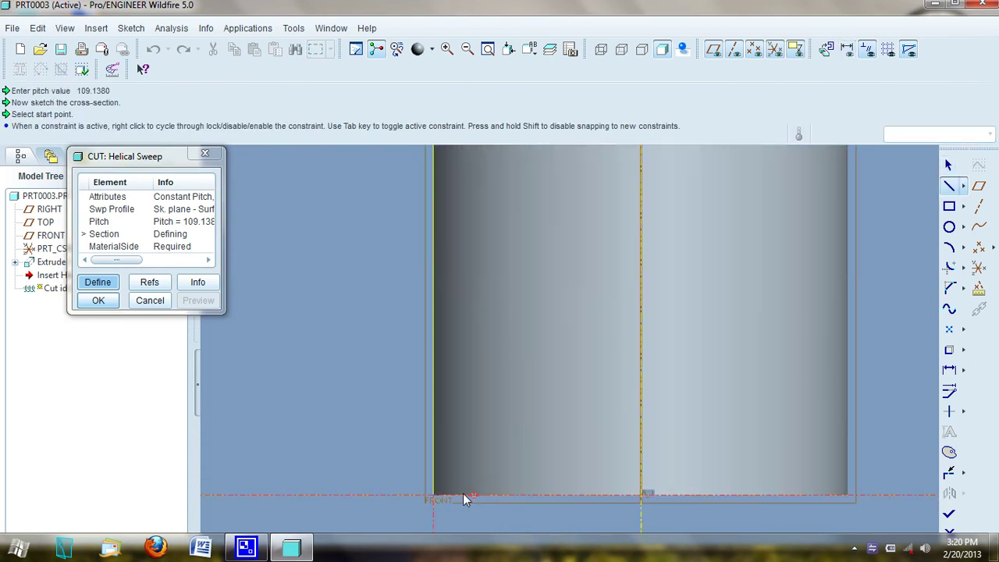
left_click(408, 457)
left_click(483, 495)
left_click(410, 519)
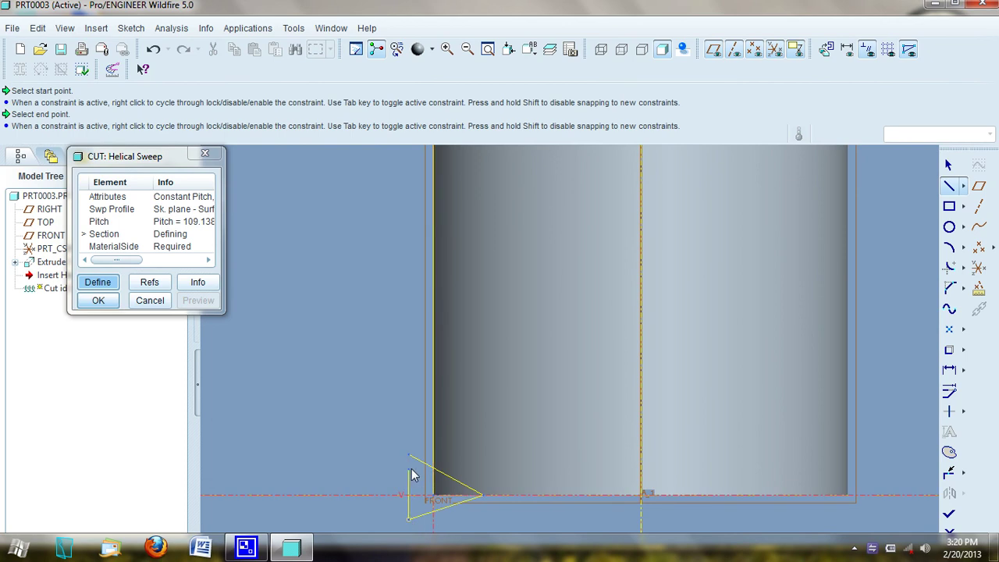
left_click(410, 456)
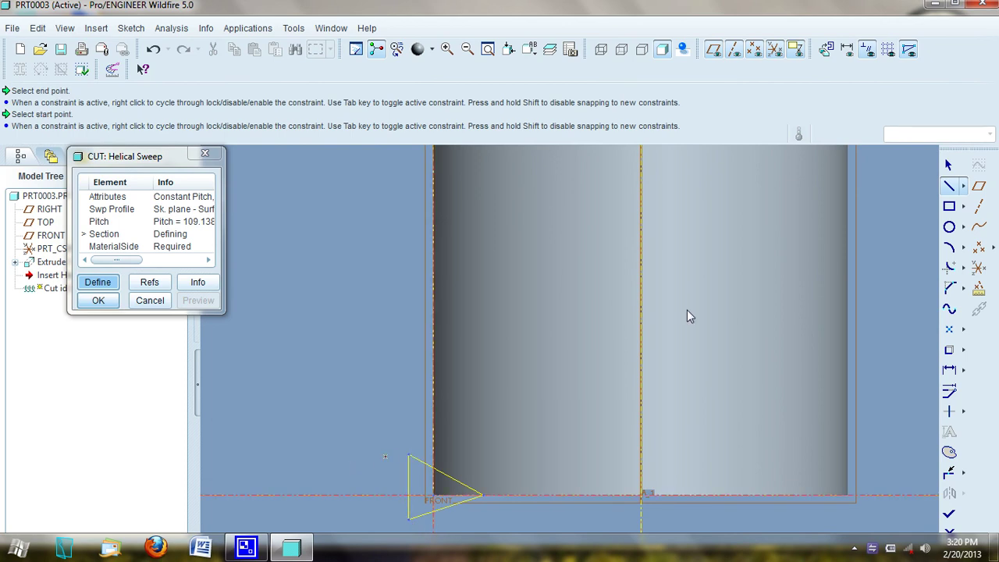
Step: Finish the triangular section sketch, accept the material removal direction, and complete the helical sweep cut
left_click(946, 166)
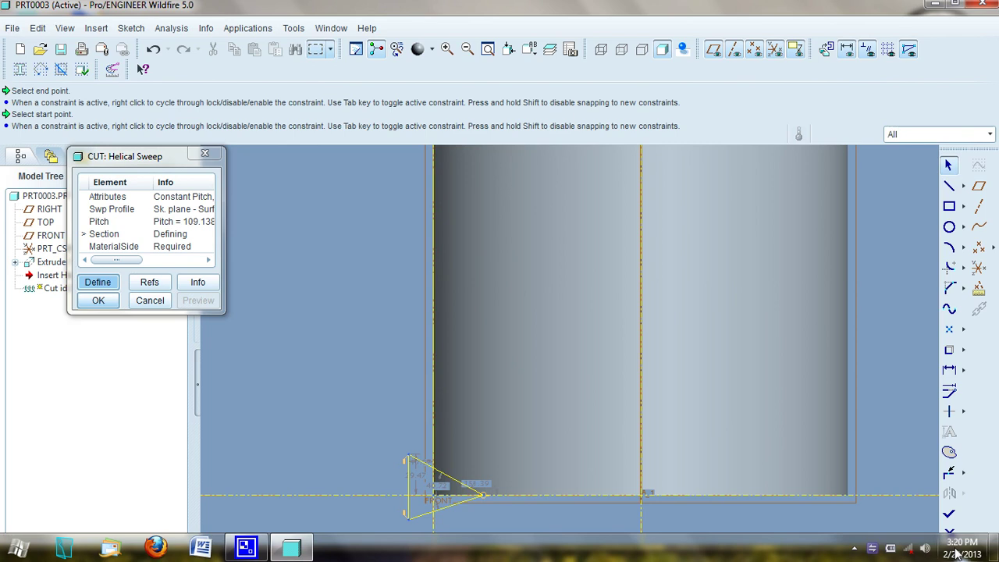
left_click(949, 513)
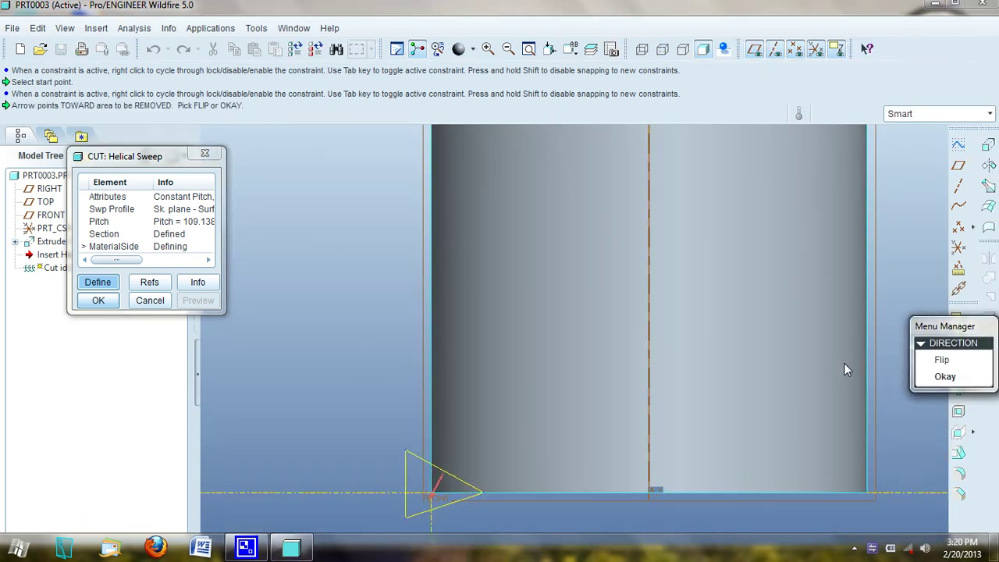
left_click(943, 377)
left_click(198, 300)
left_click(95, 303)
scroll(273, 454, "down", 5)
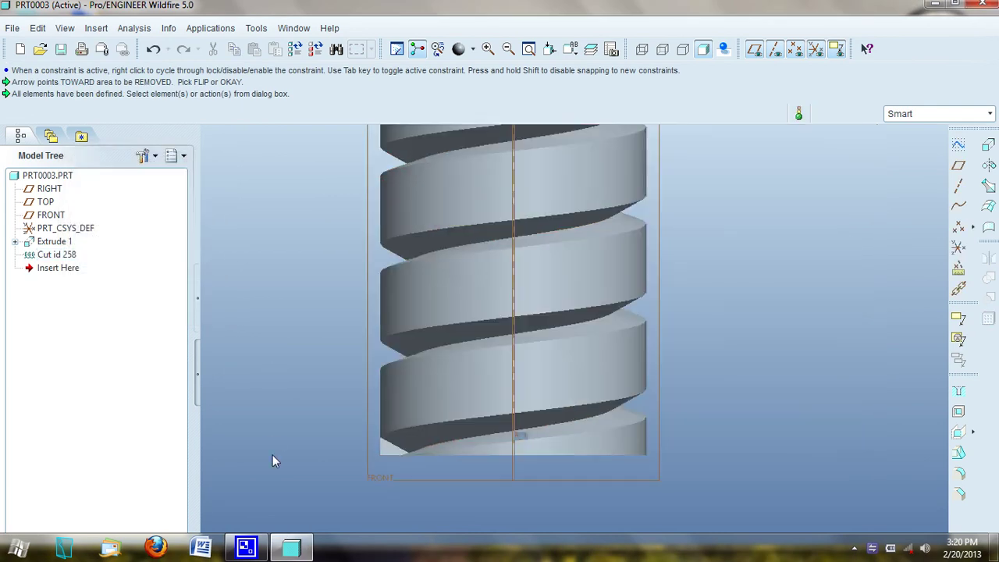
middle_click_drag(539, 388, 367, 354)
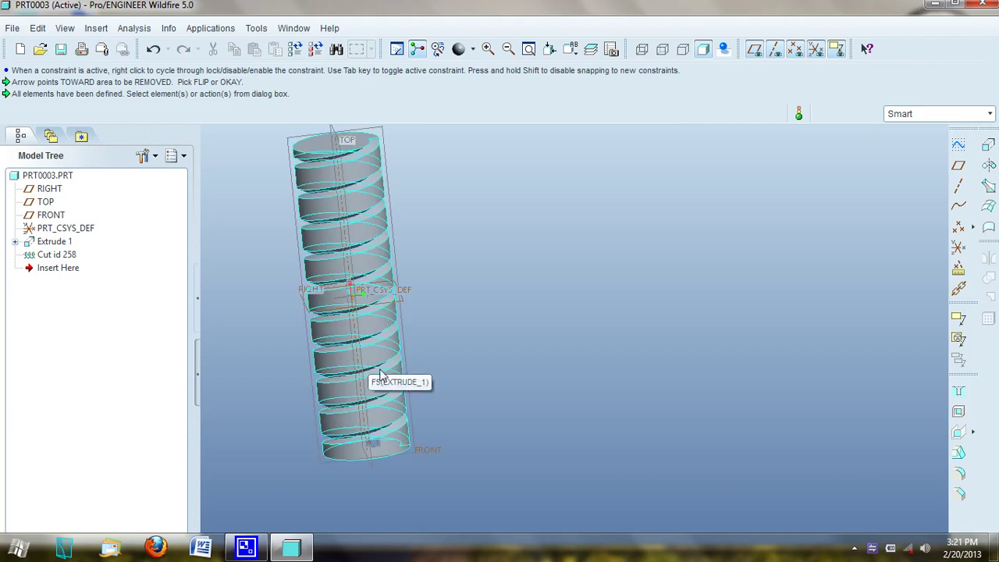
Step: Redefine the helical cut's section and enlarge the triangle by moving its upper and lower outer corners, about 70 outside the cylinder's edge
right_click(67, 256)
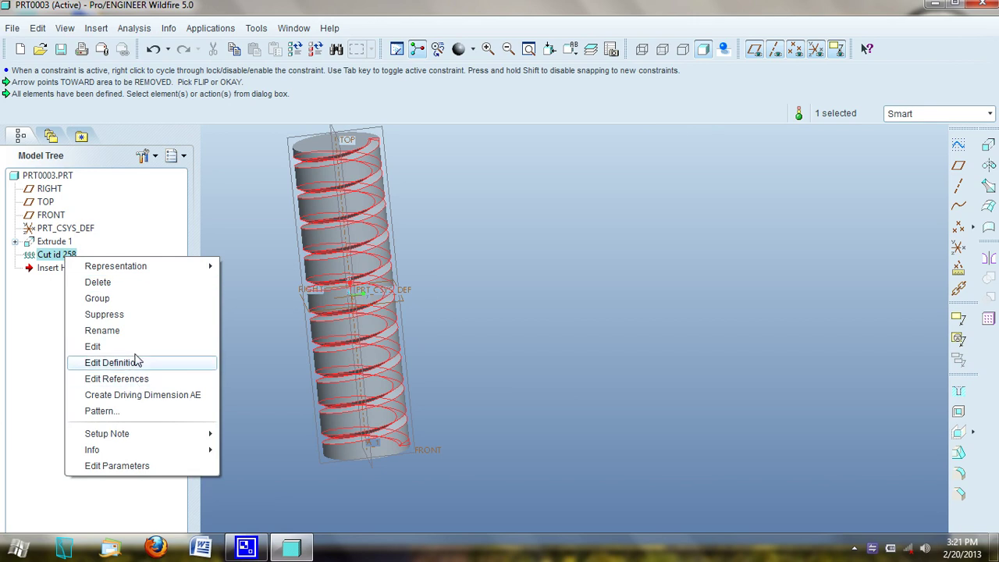
left_click(112, 363)
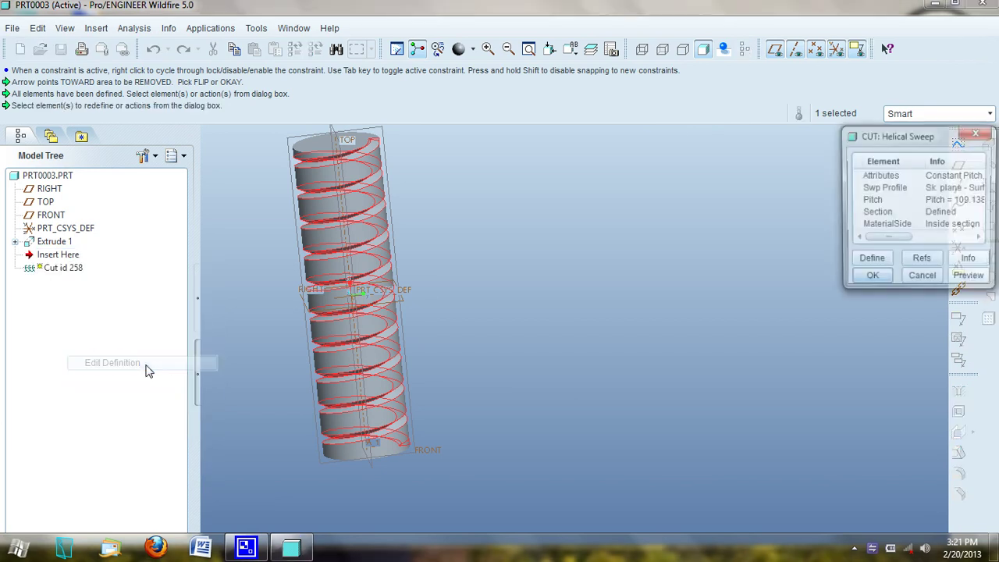
double_click(939, 213)
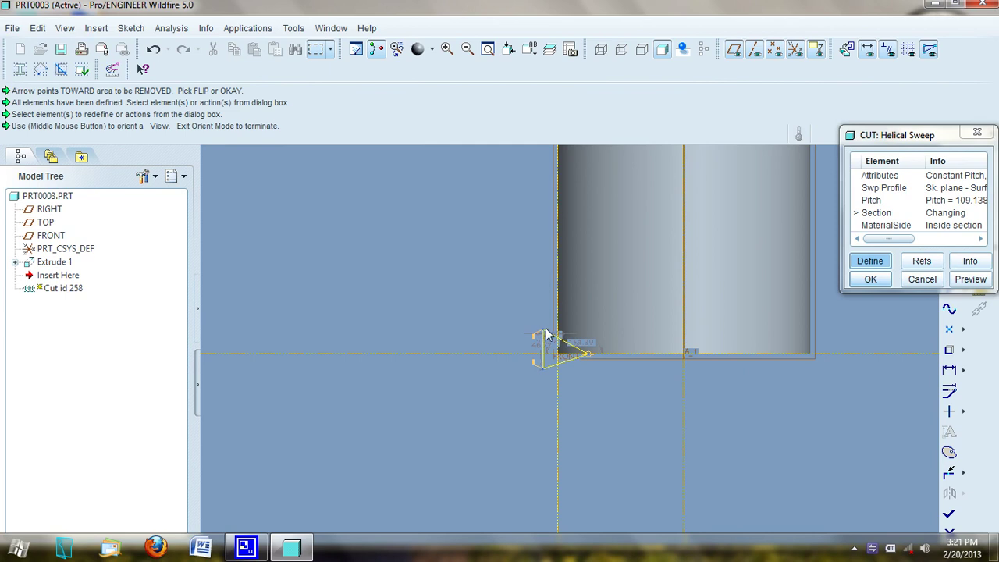
scroll(544, 337, "down", 5)
left_click_drag(541, 333, 438, 165)
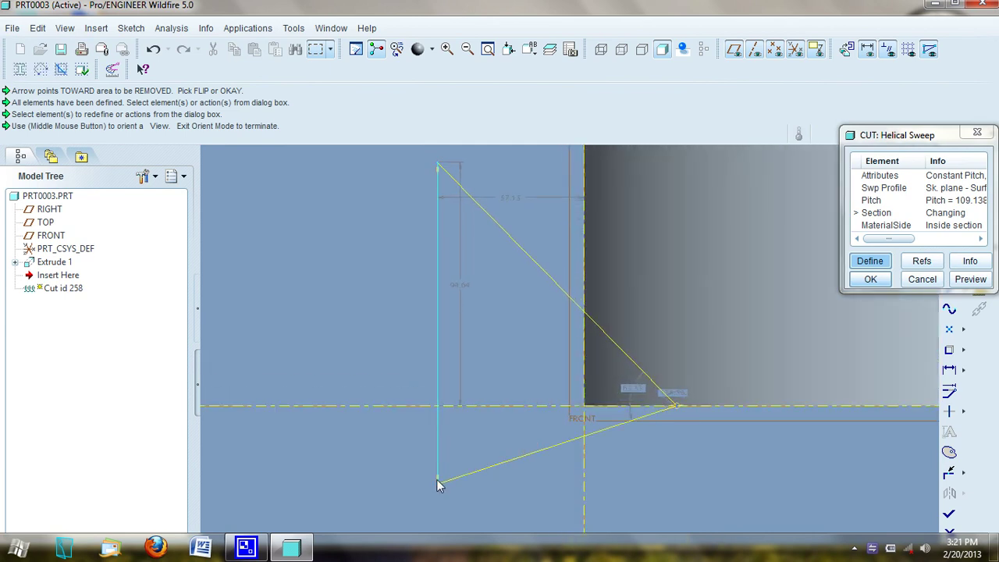
mouse_move(440, 485)
left_mouse_down()
mouse_move(402, 516)
mouse_move(436, 494)
left_mouse_up()
scroll(435, 404, "up", 5)
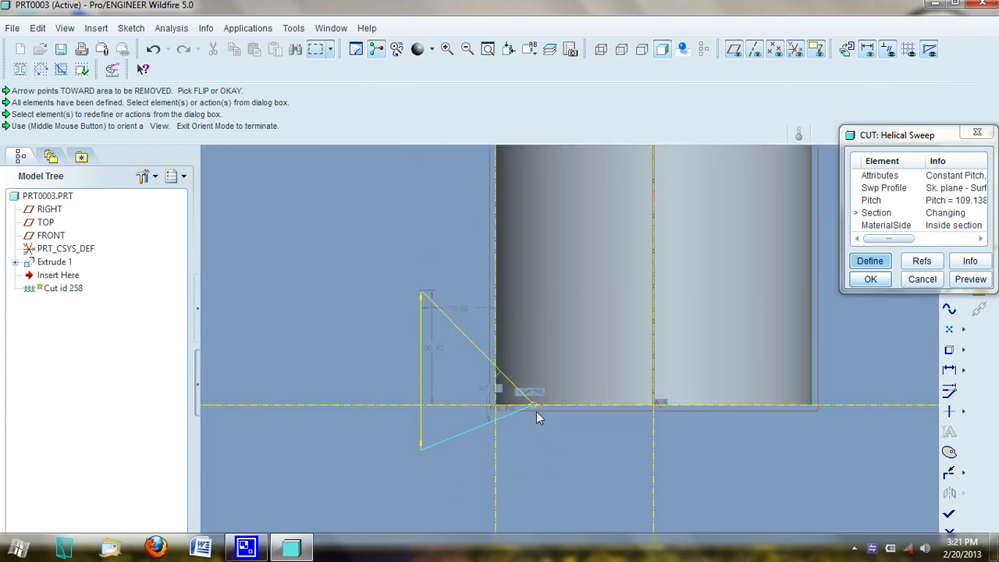
Step: Move the triangle's tip deeper into the cylinder and its upper outer corner to about 171 above the base and 112 outside the edge
left_click_drag(535, 406, 587, 404)
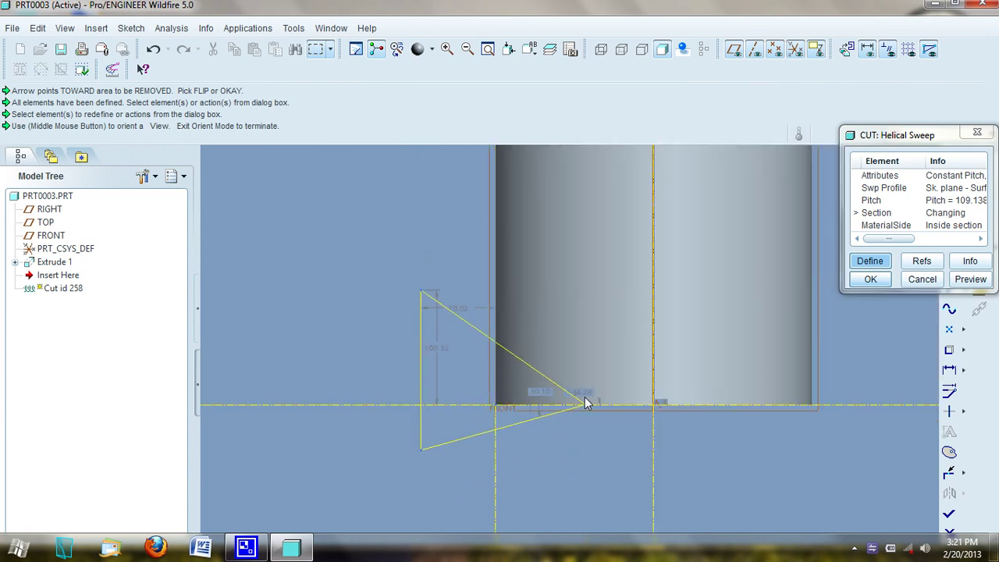
left_click_drag(422, 296, 376, 220)
scroll(391, 287, "down", 2)
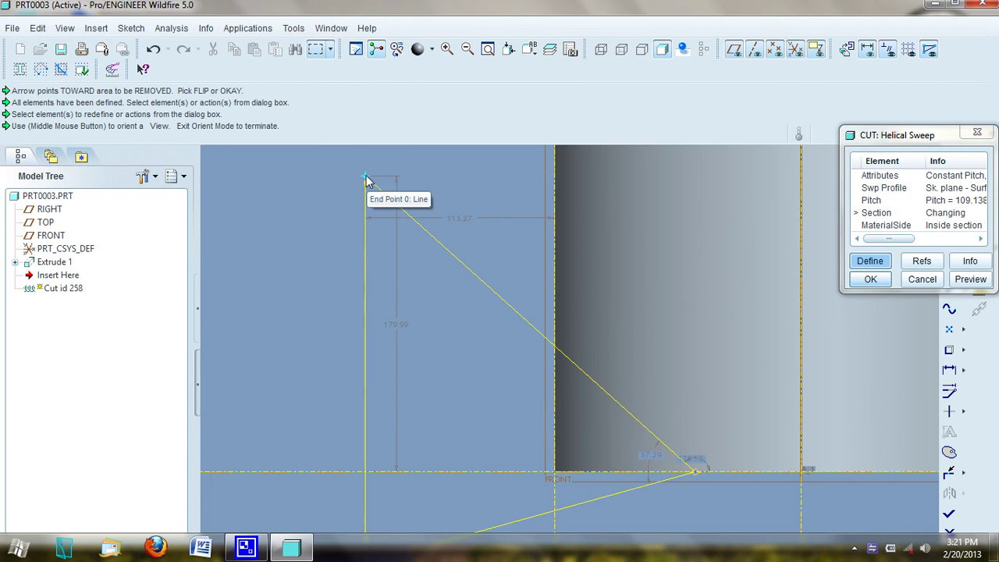
left_click_drag(366, 178, 371, 189)
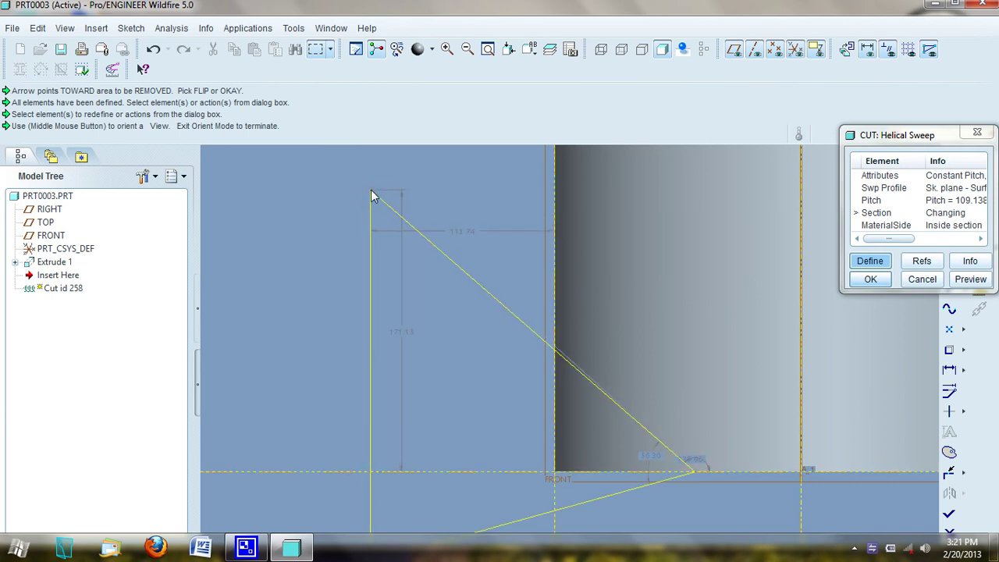
Step: Dimension the angle between the horizontal base reference and the triangle's upper slanted side
mouse_move(920, 136)
left_mouse_down()
mouse_move(273, 156)
mouse_move(286, 167)
left_mouse_up()
left_click(964, 371)
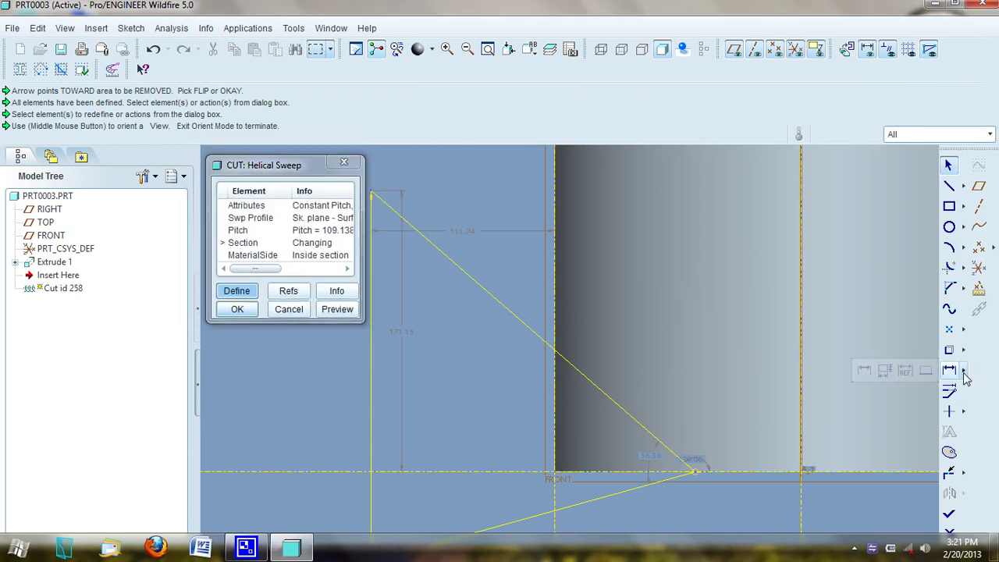
left_click(852, 370)
left_click(948, 370)
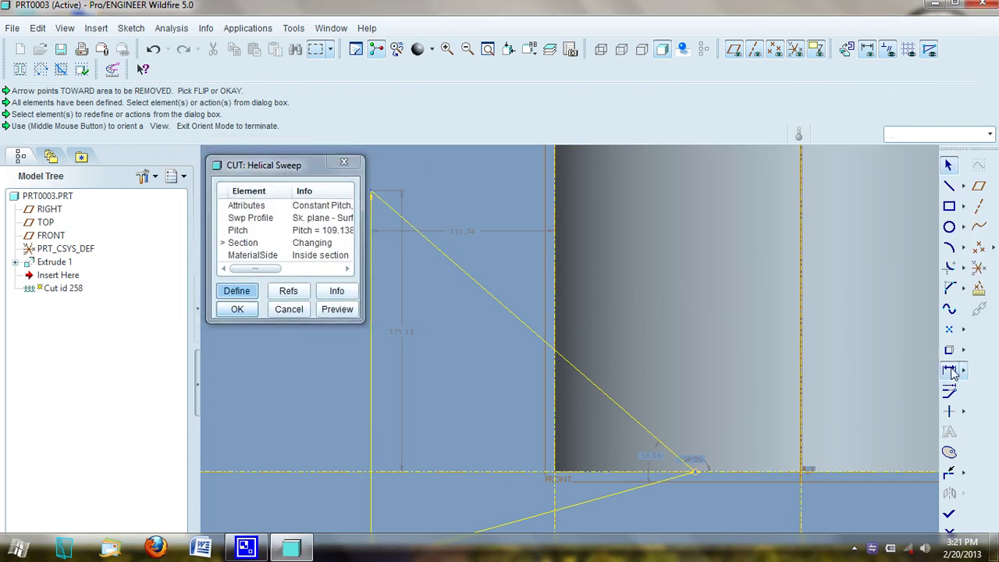
left_click(556, 473)
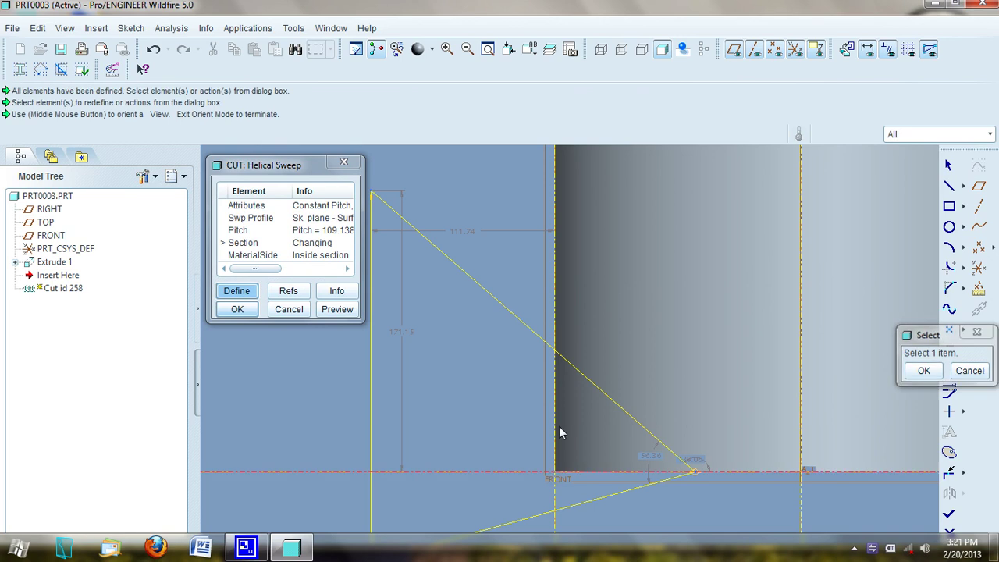
left_click(560, 358)
middle_click(512, 408)
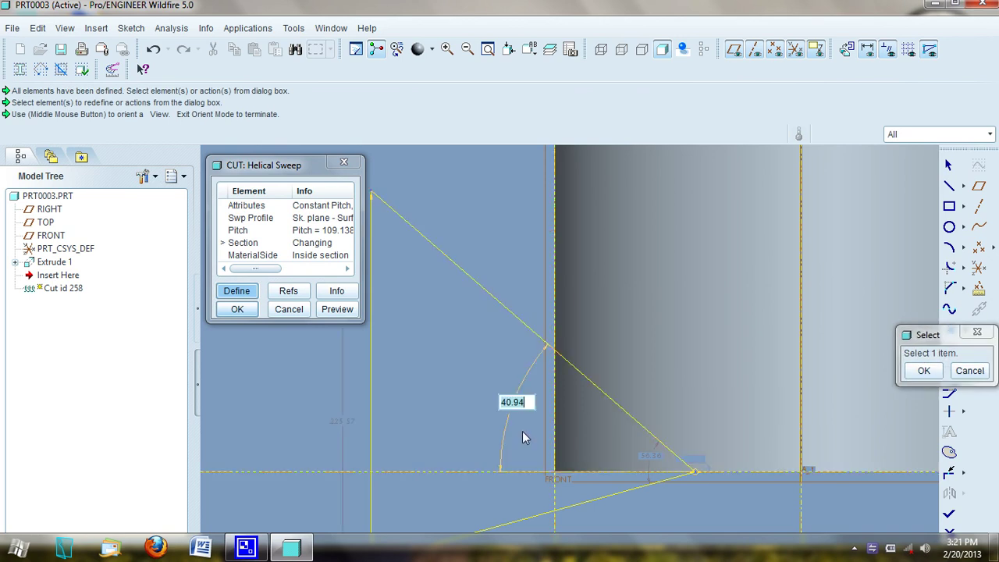
left_click(968, 371)
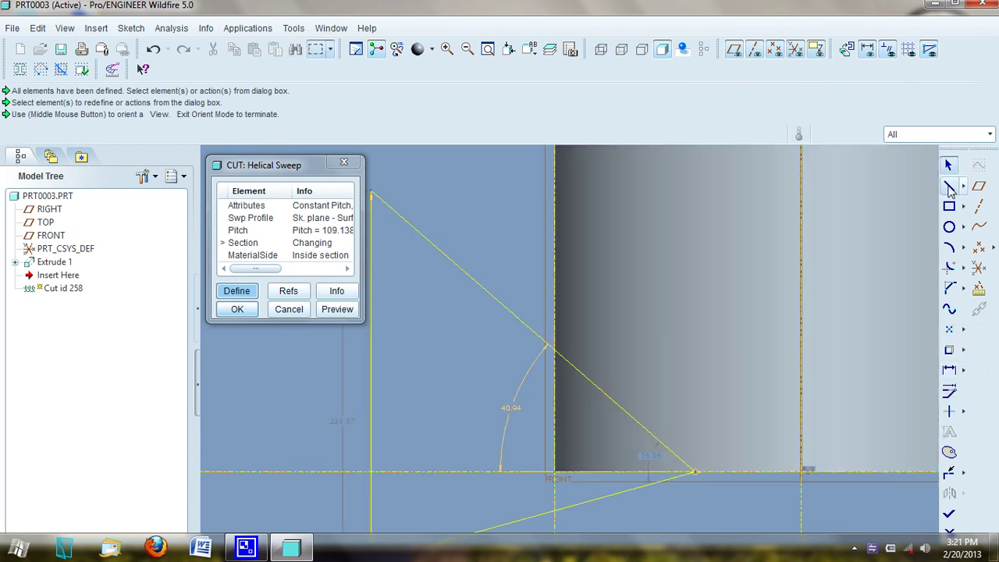
Step: Draw a line about 74 high along the cylinder's side edge up to the triangle's upper side and dimension its height
left_click(546, 473)
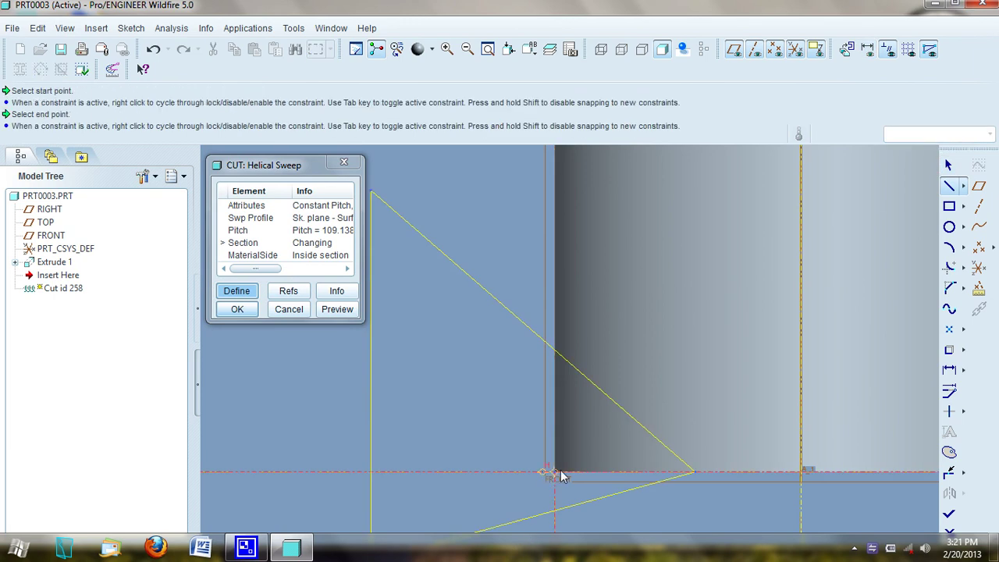
left_click(553, 350)
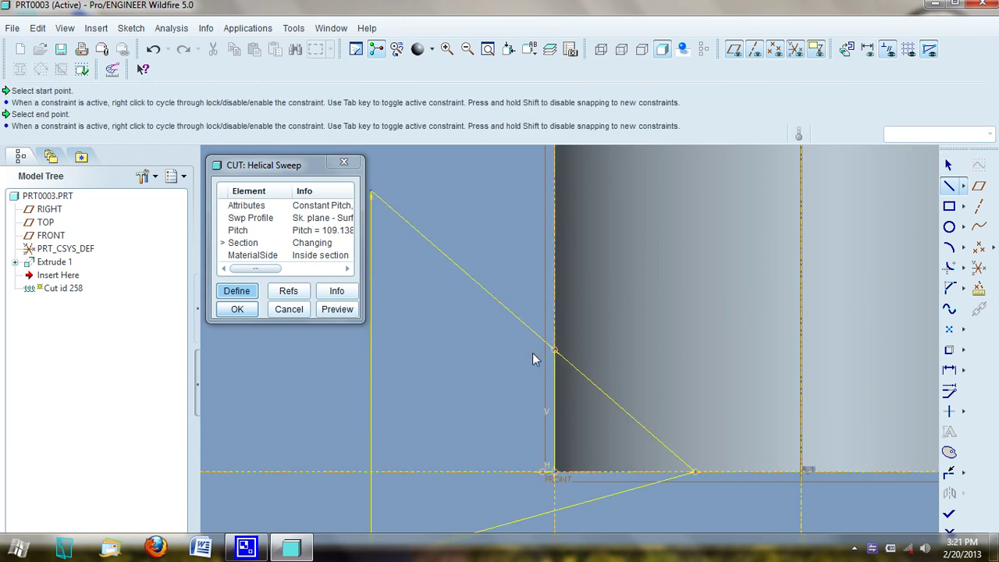
left_click(510, 355)
middle_click(510, 355)
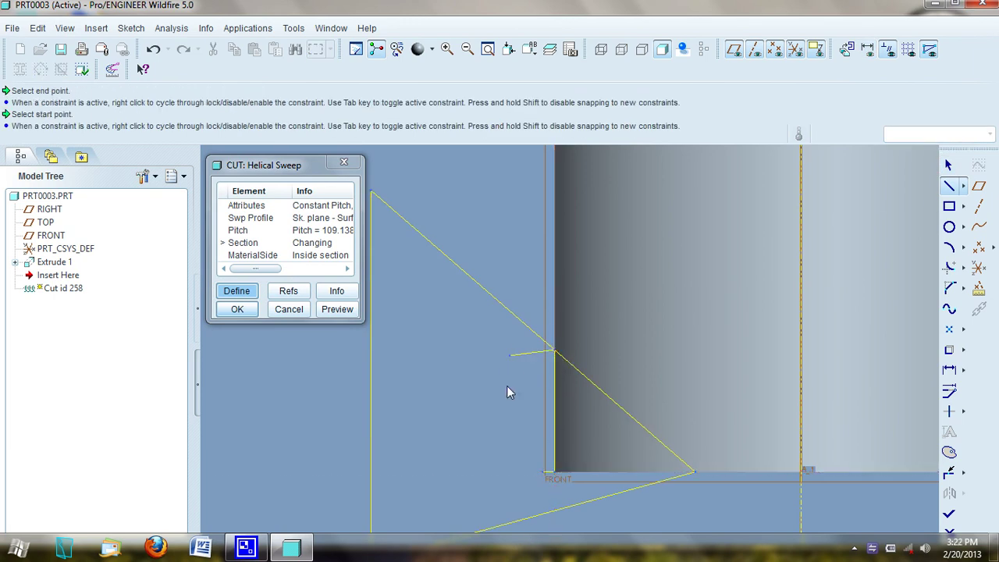
left_click(949, 395)
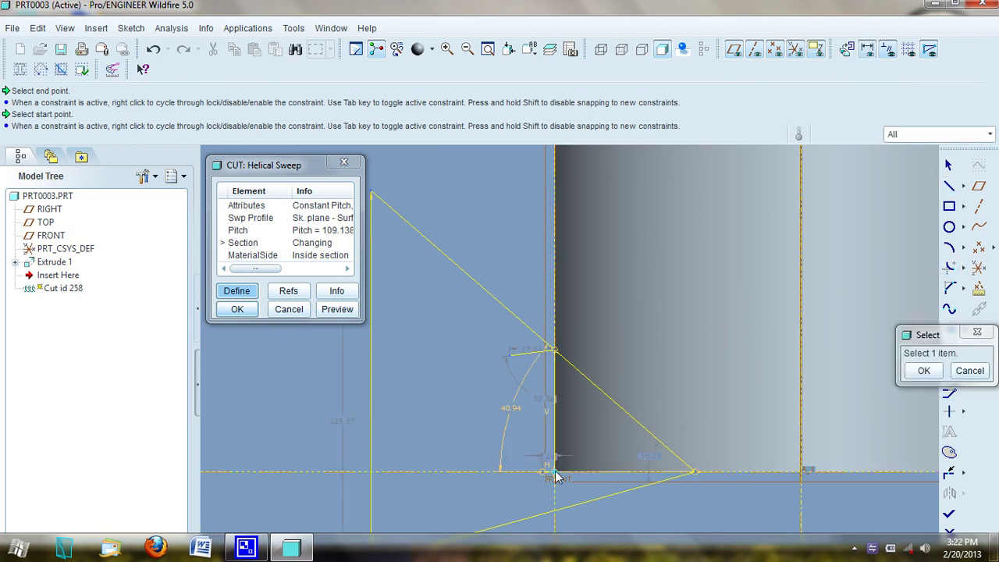
left_click(555, 352)
middle_click(432, 407)
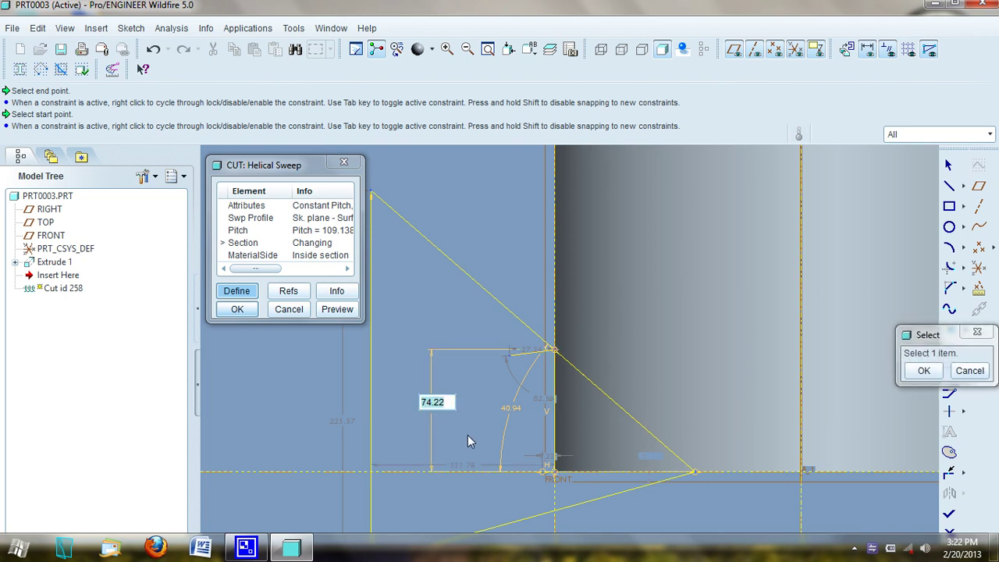
left_click(970, 371)
Step: Delete the stray slanted line, the vertical line on the cylinder's edge and the short horizontal line at the base
left_click(531, 352)
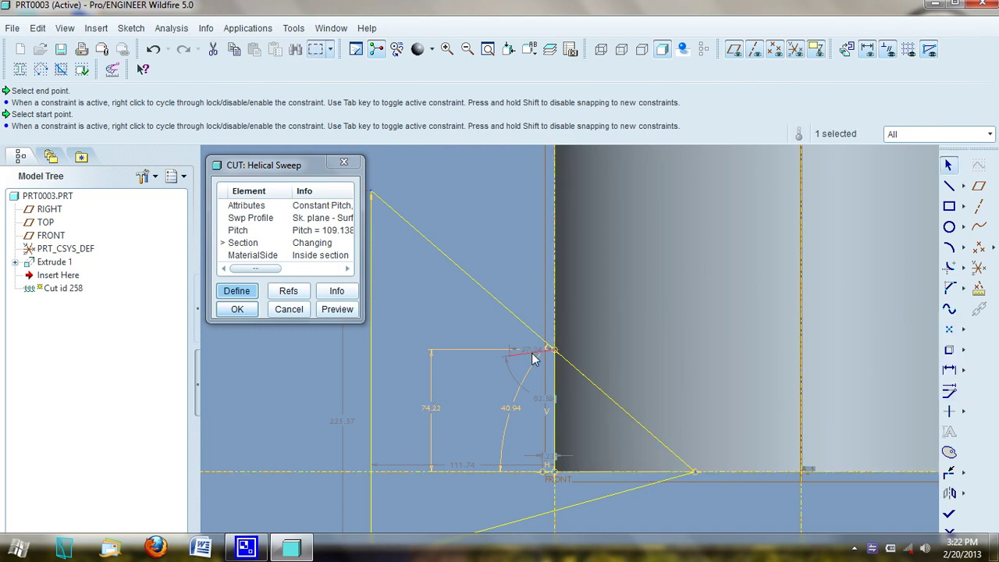
key("Delete")
left_click(557, 405)
key("Delete")
left_click(549, 471)
key("Delete")
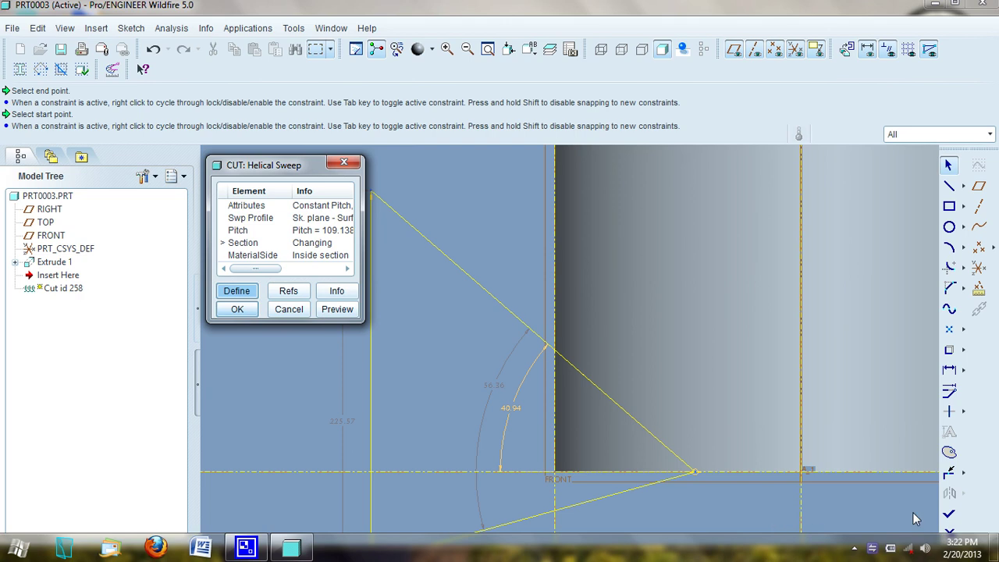
Step: Finish the enlarged section sketch, preview the redefined helical sweep cut and accept it
left_click(950, 514)
left_click(336, 309)
left_click(239, 310)
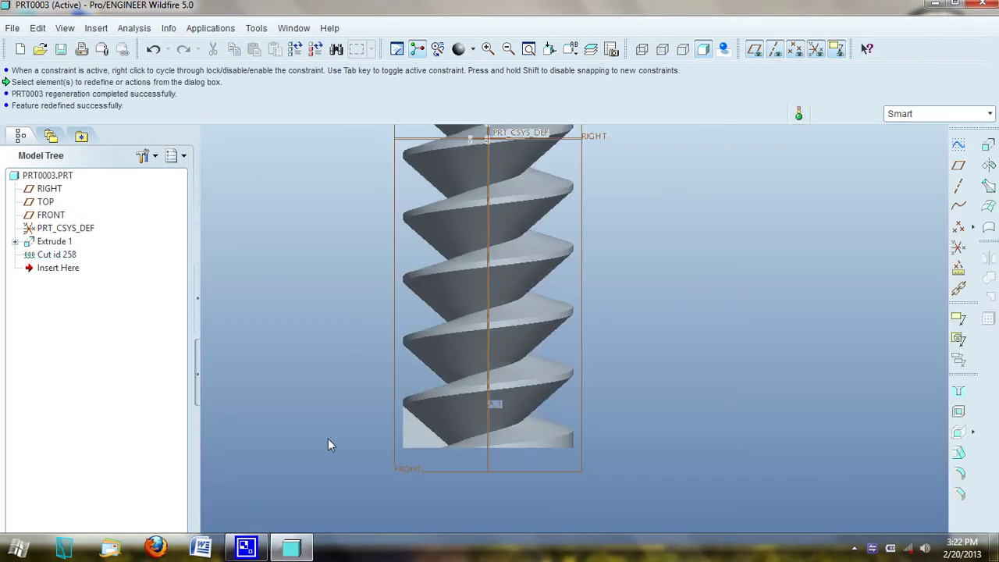
scroll(328, 445, "down", 3)
mouse_move(476, 438)
middle_mouse_down()
mouse_move(540, 345)
mouse_move(485, 338)
mouse_move(476, 357)
mouse_move(367, 295)
mouse_move(397, 325)
middle_mouse_up()
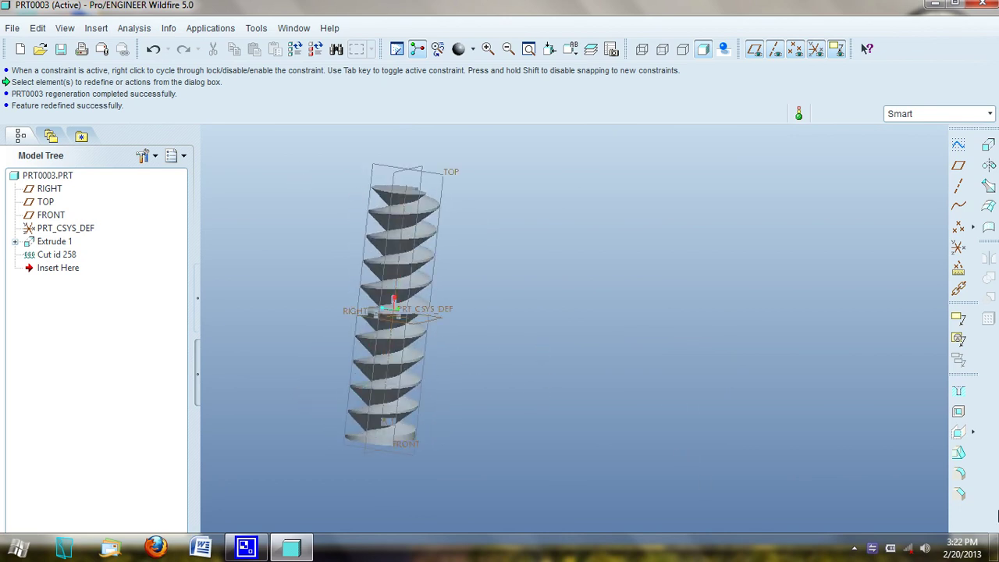
Step: Start an extrusion sketch on the cylinder's upper end face, using the TOP datum plane as the reference with Top orientation
left_click(987, 149)
left_click(70, 113)
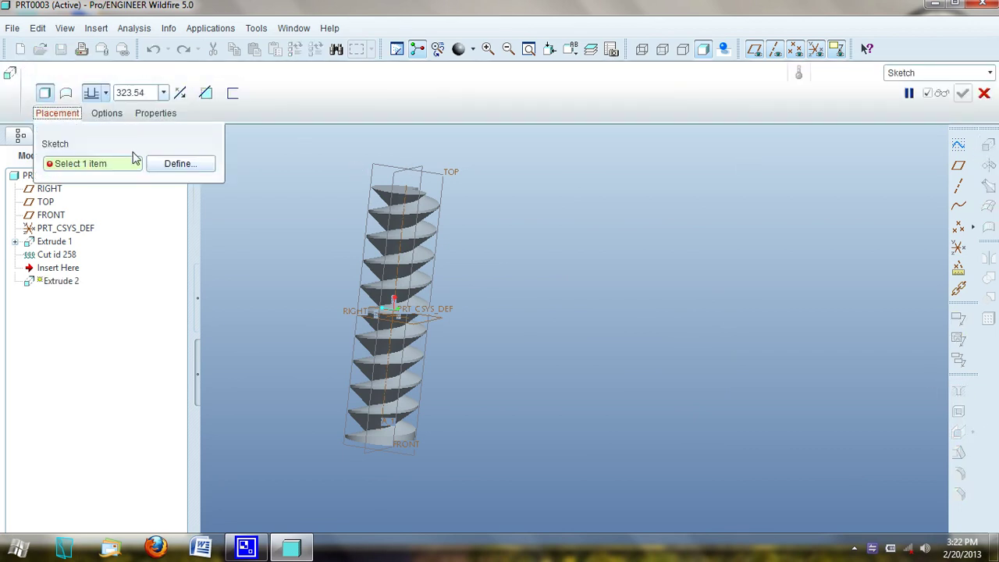
left_click(165, 165)
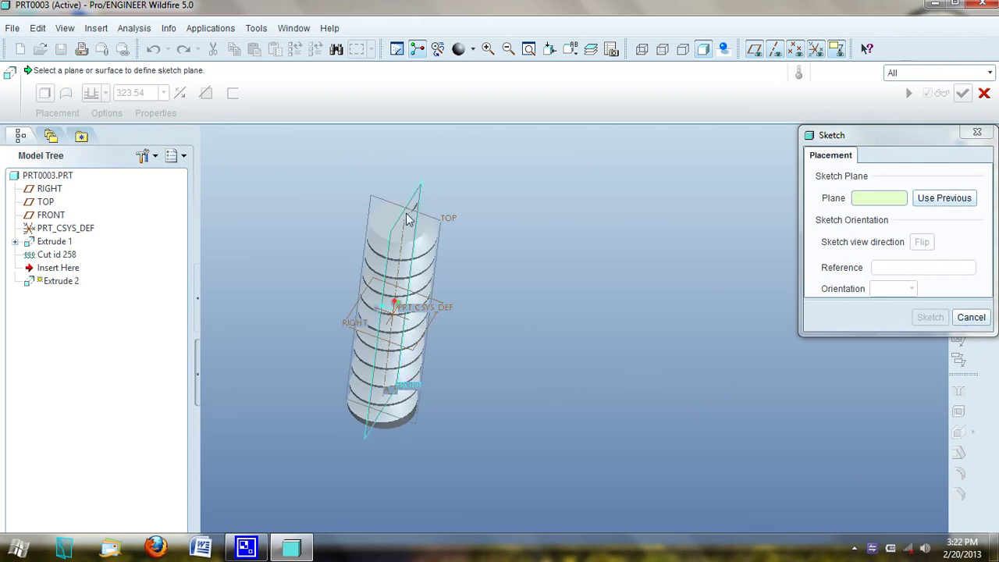
left_click(398, 225)
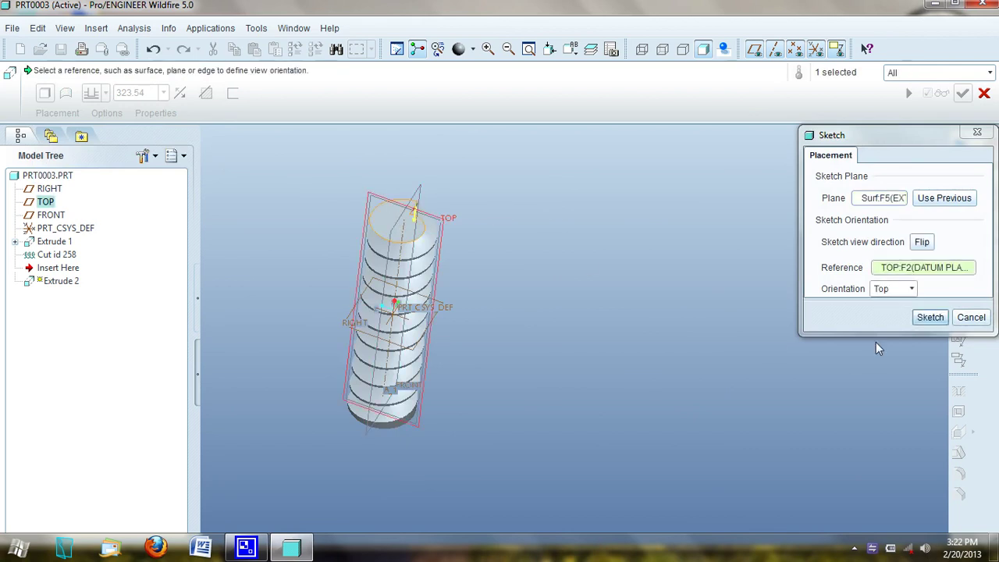
left_click(930, 317)
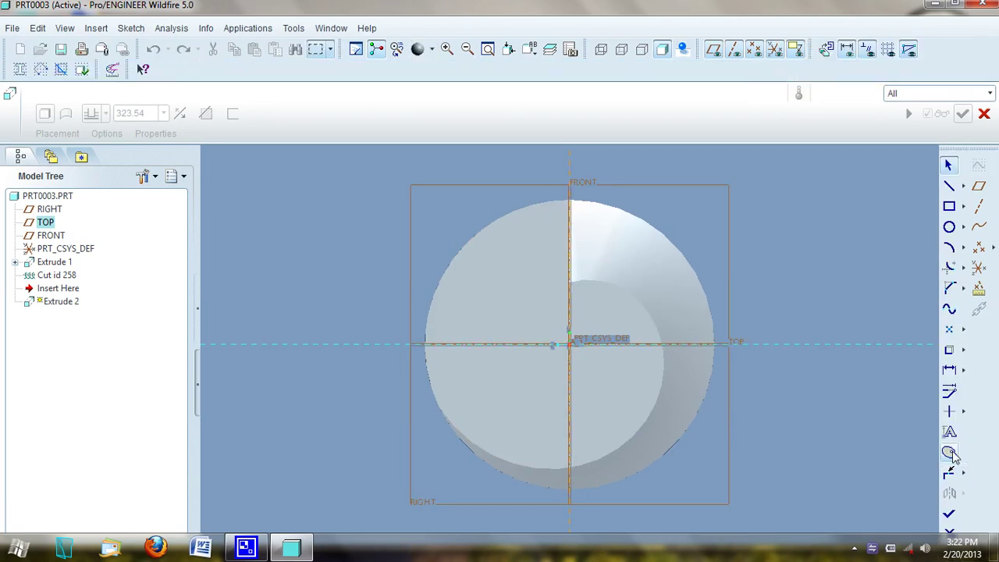
Step: Insert a hexagon from the Sketcher Palette centred on the cylinder's axis and scale it to about 256
left_click(950, 453)
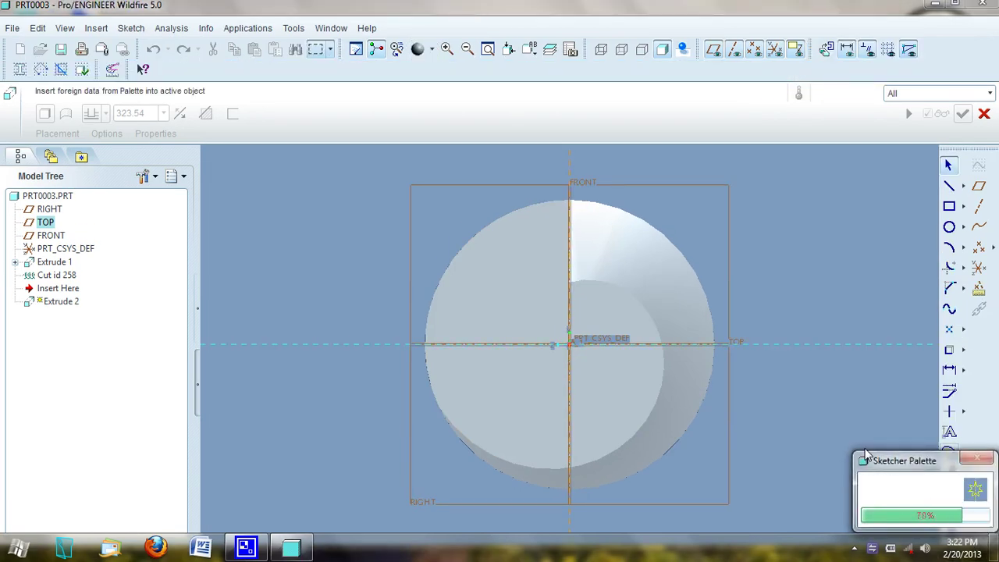
scroll(792, 484, "down", 1)
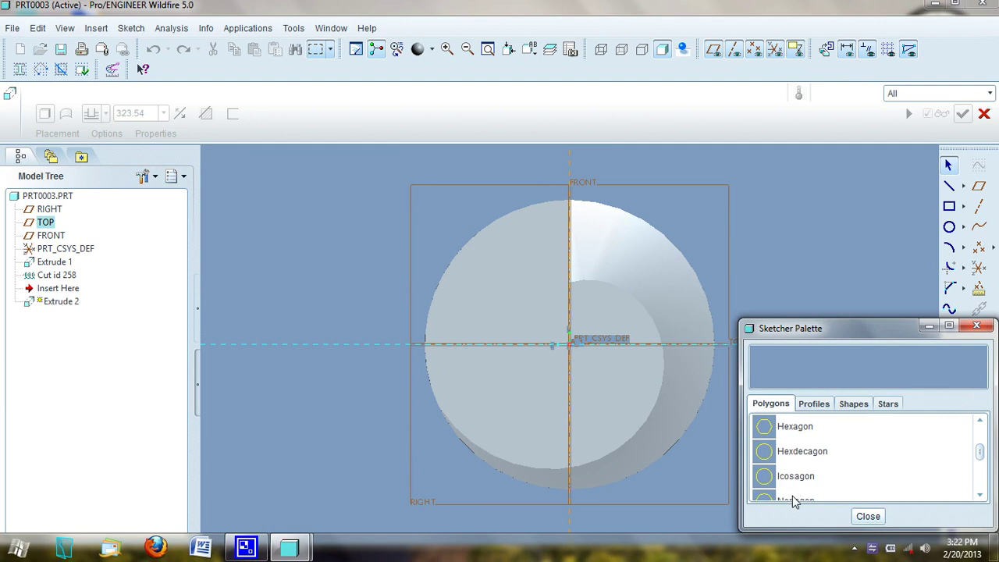
double_click(770, 428)
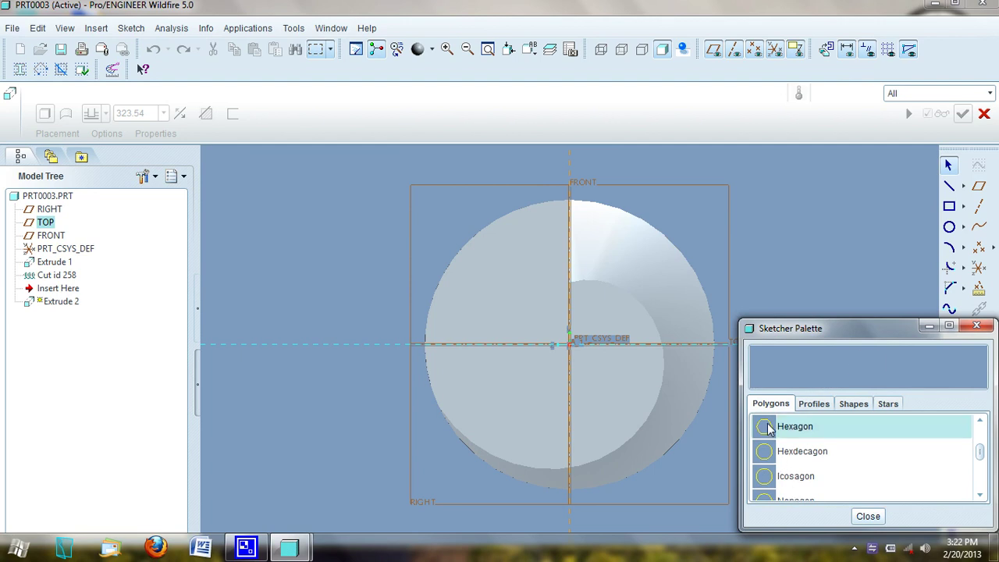
left_click(572, 349)
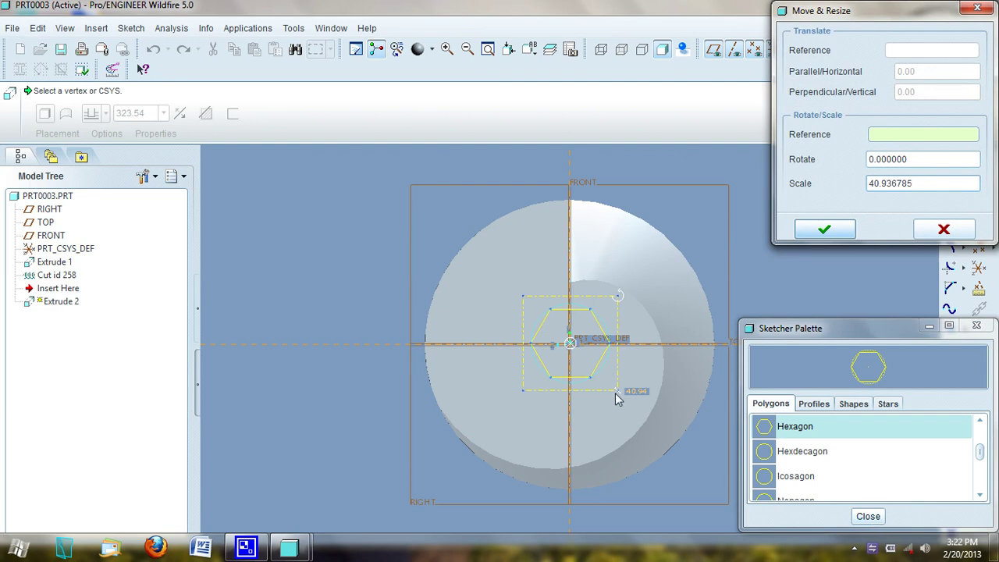
left_click_drag(617, 391, 749, 559)
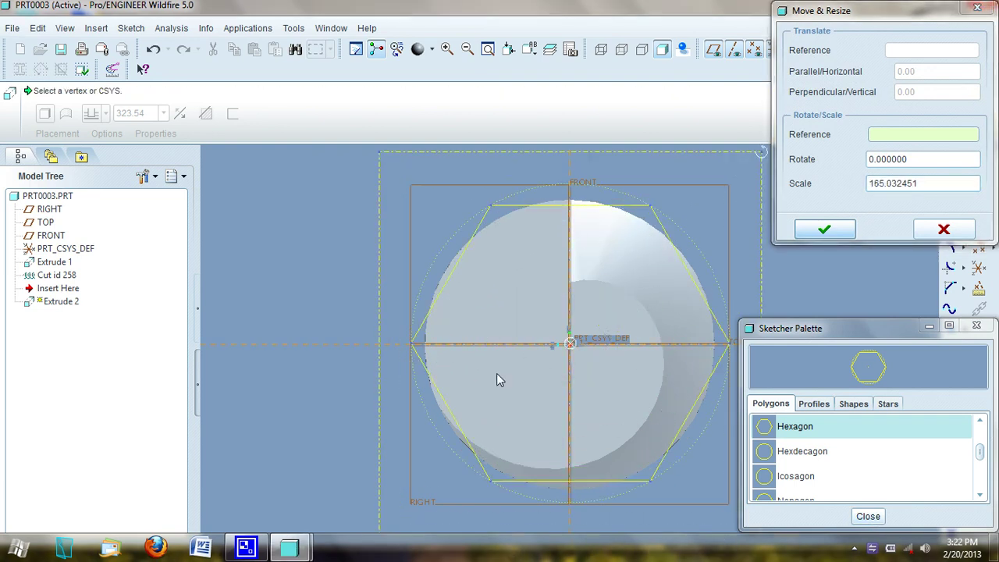
scroll(497, 375, "down", 3)
left_click_drag(634, 457, 689, 511)
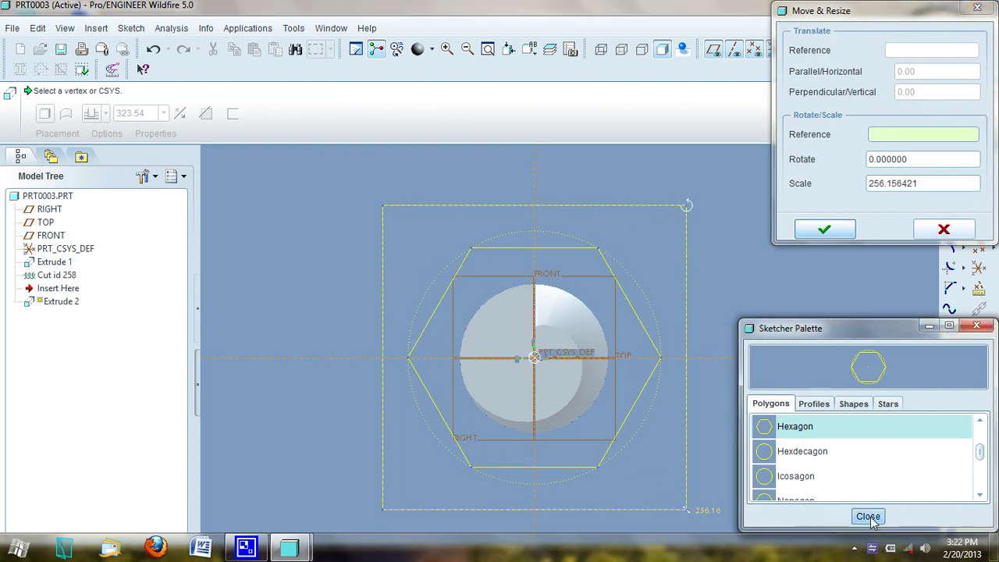
left_click(867, 516)
left_click(826, 229)
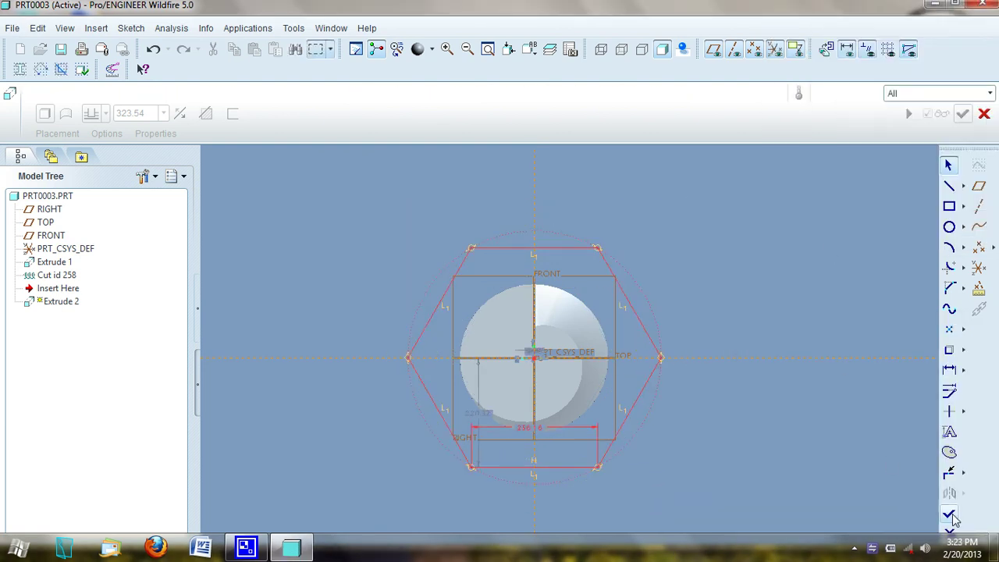
Step: Finish the hexagon sketch and extrude it 170 outward from the threaded cylinder's end as a bolt head
left_click(949, 514)
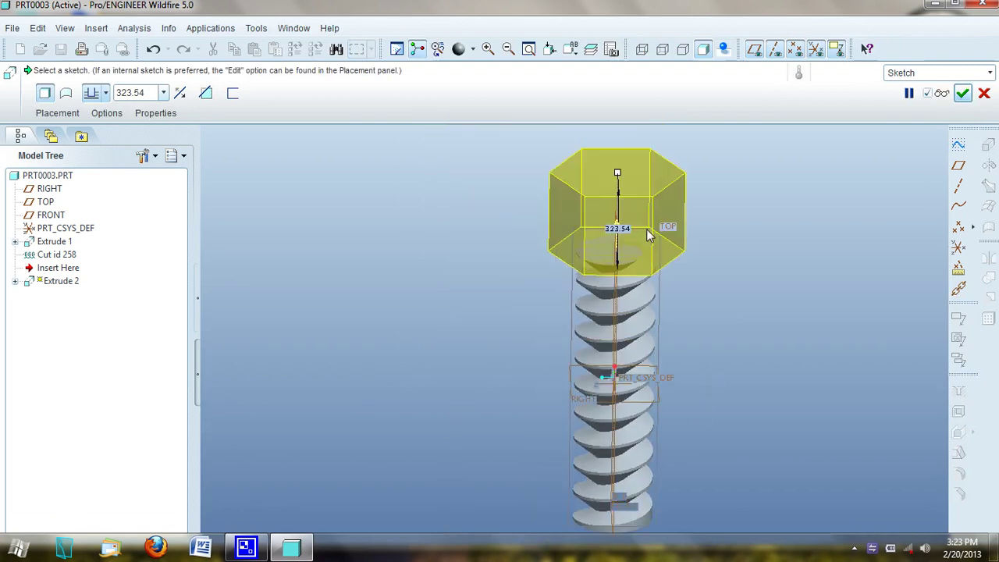
left_click_drag(618, 177, 619, 215)
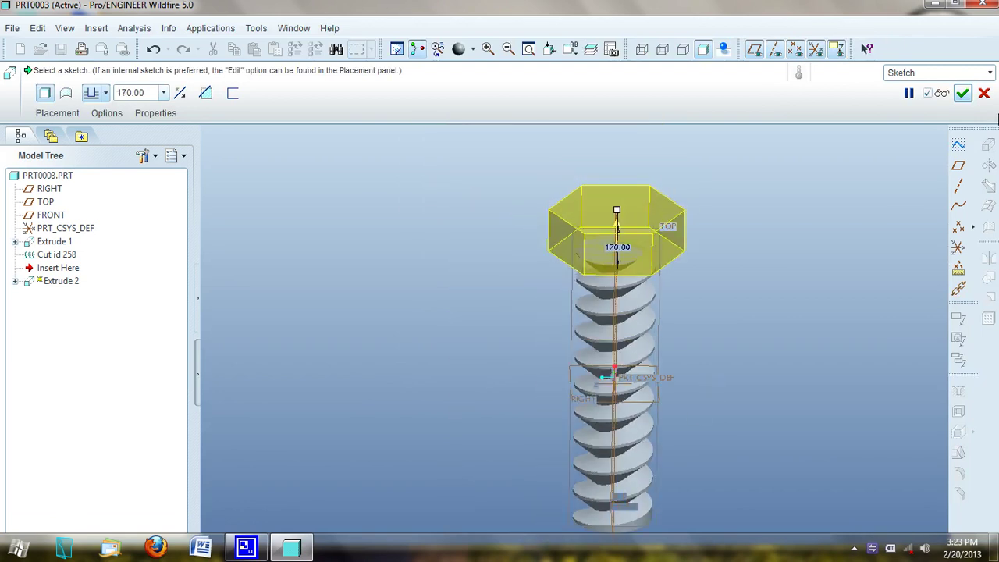
left_click(962, 93)
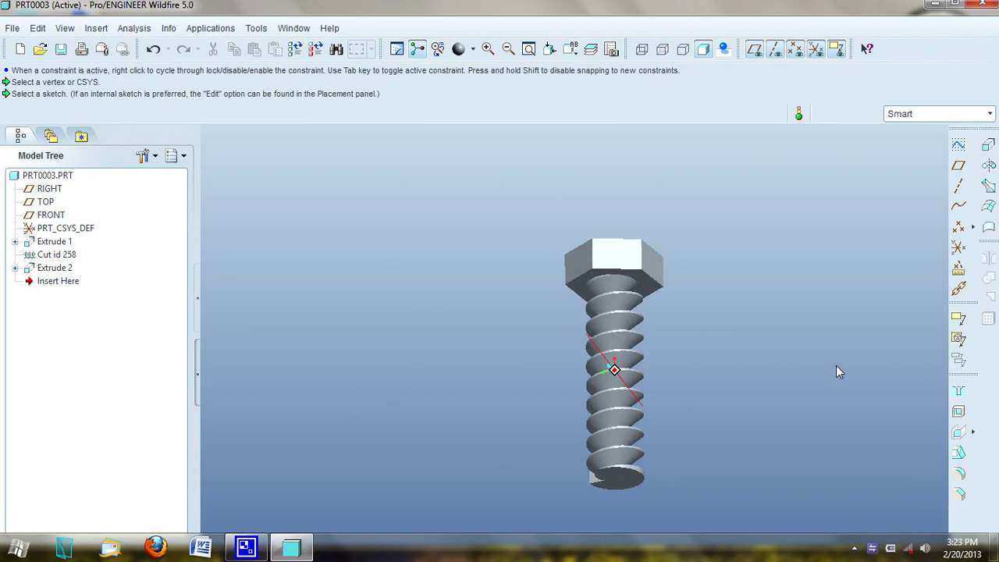
middle_click_drag(838, 371, 697, 359)
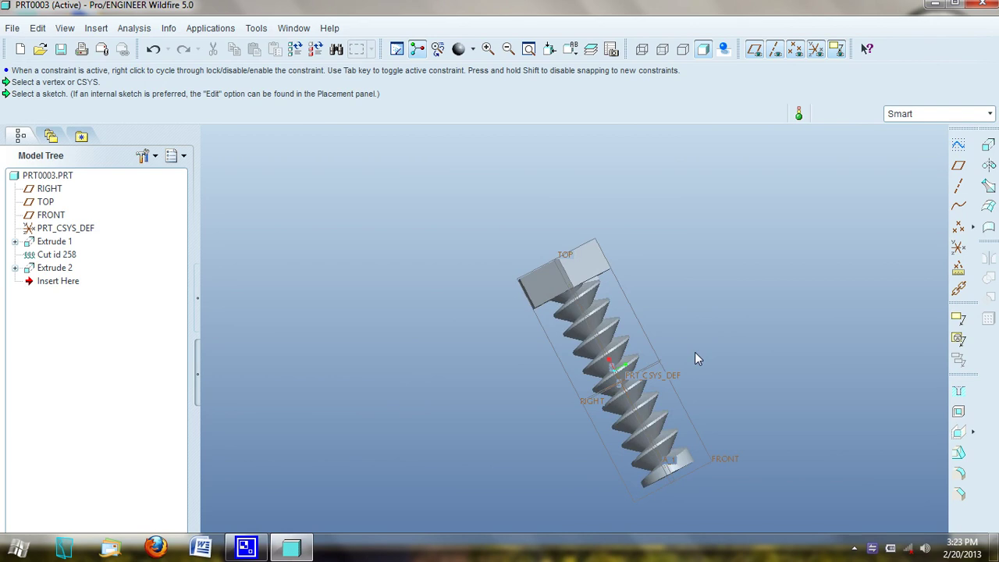
Step: Undo the hexagonal head extrusion on the threaded cylinder
key("ctrl+z")
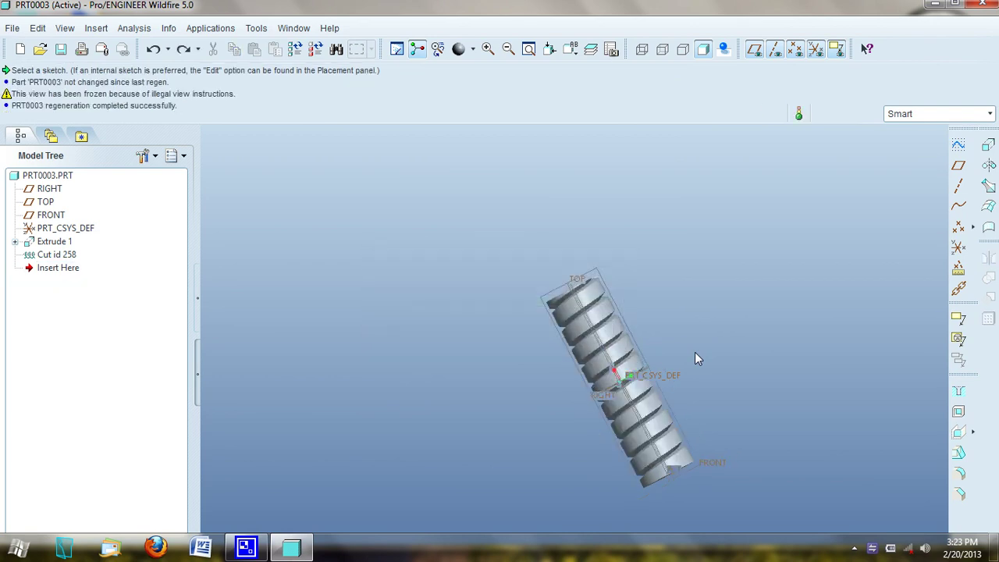
middle_click_drag(669, 297, 718, 356)
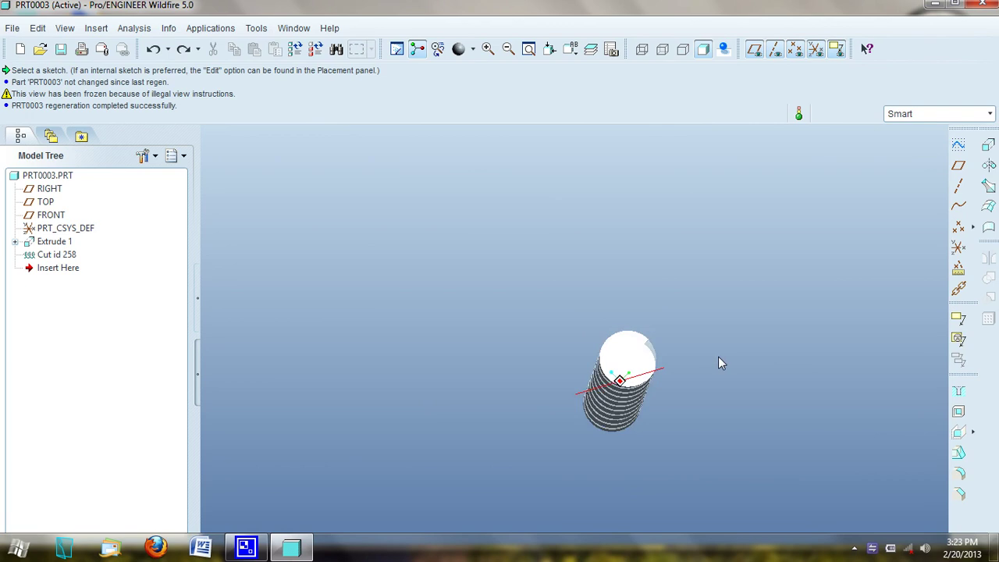
middle_click_drag(718, 356, 650, 288)
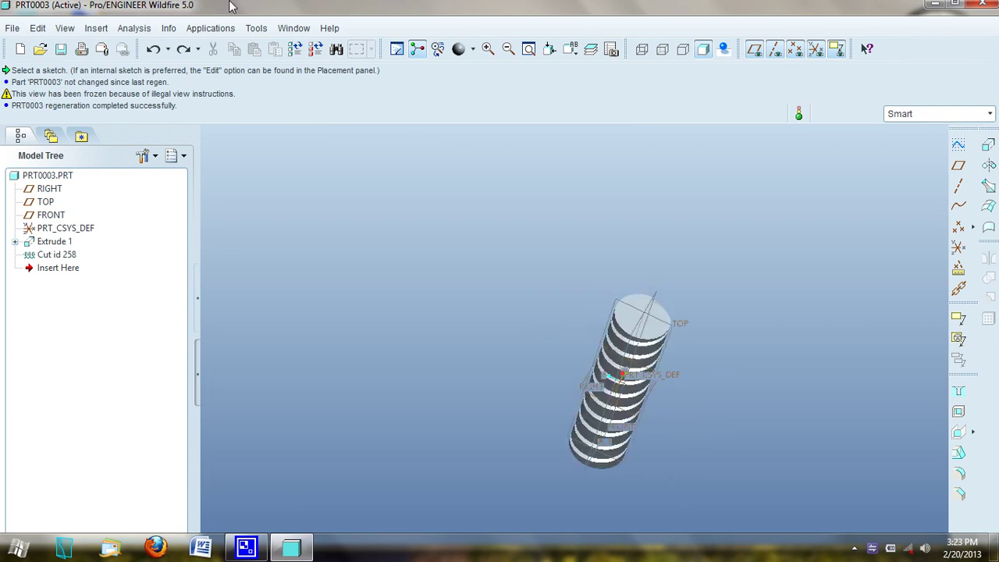
left_click(100, 28)
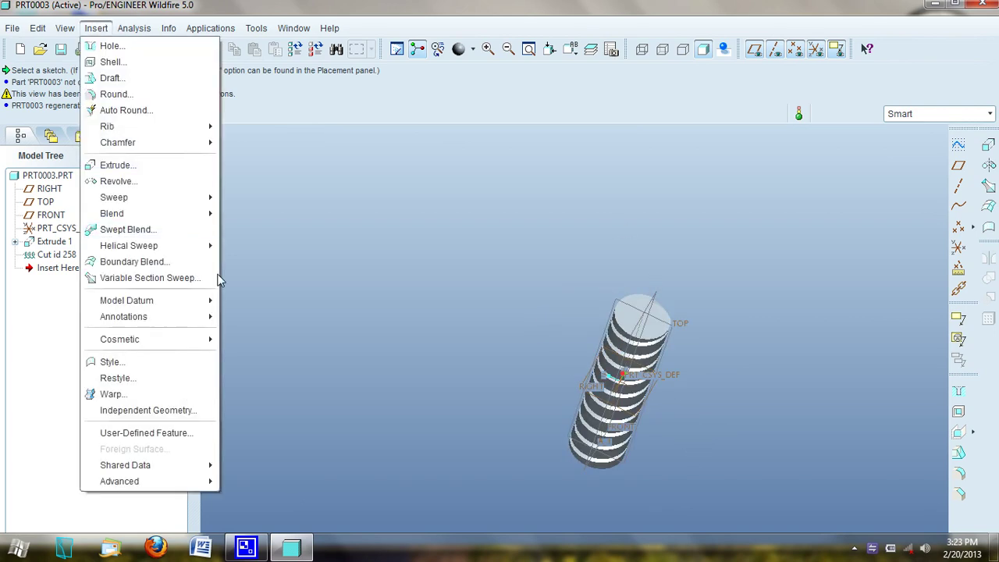
mouse_move(166, 249)
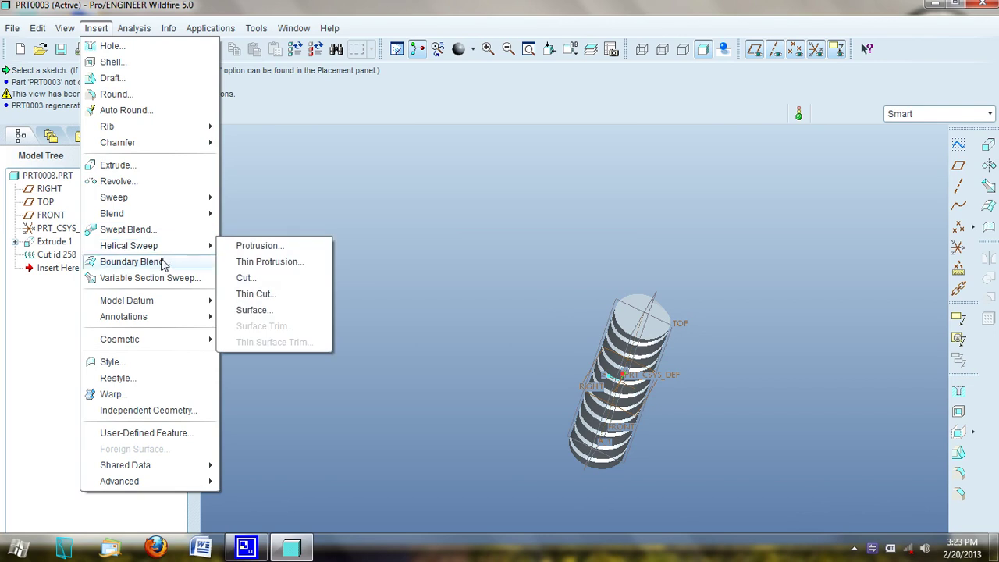
left_click(467, 256)
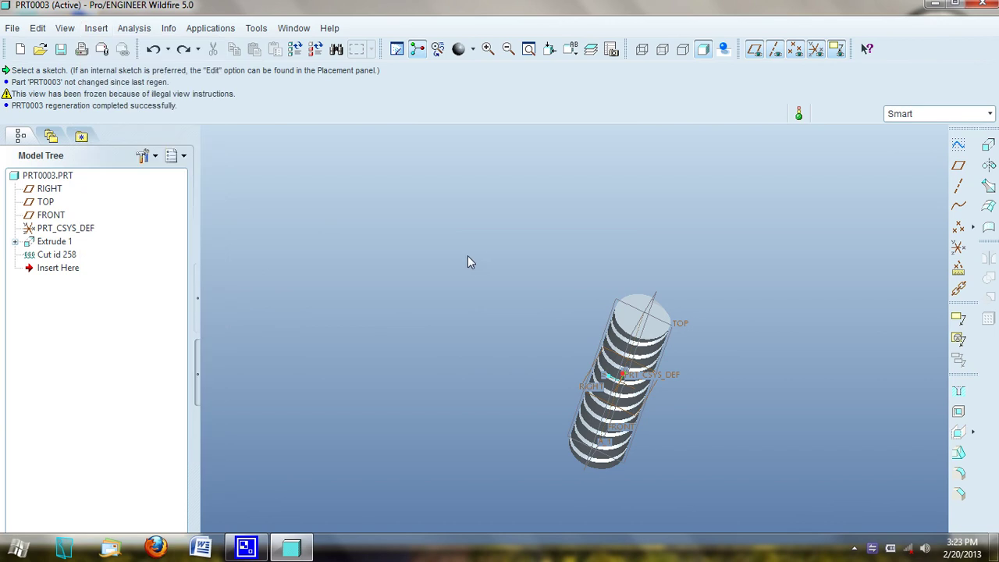
Step: Close the threaded part's window and create a new solid part named prt0004 with the default template
left_click(12, 27)
left_click(71, 110)
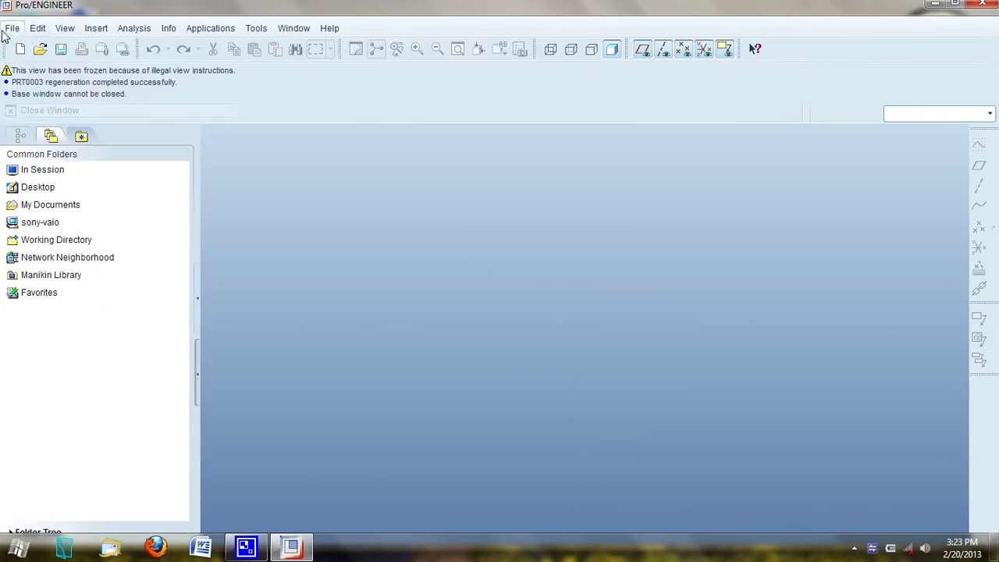
left_click(12, 27)
left_click(35, 48)
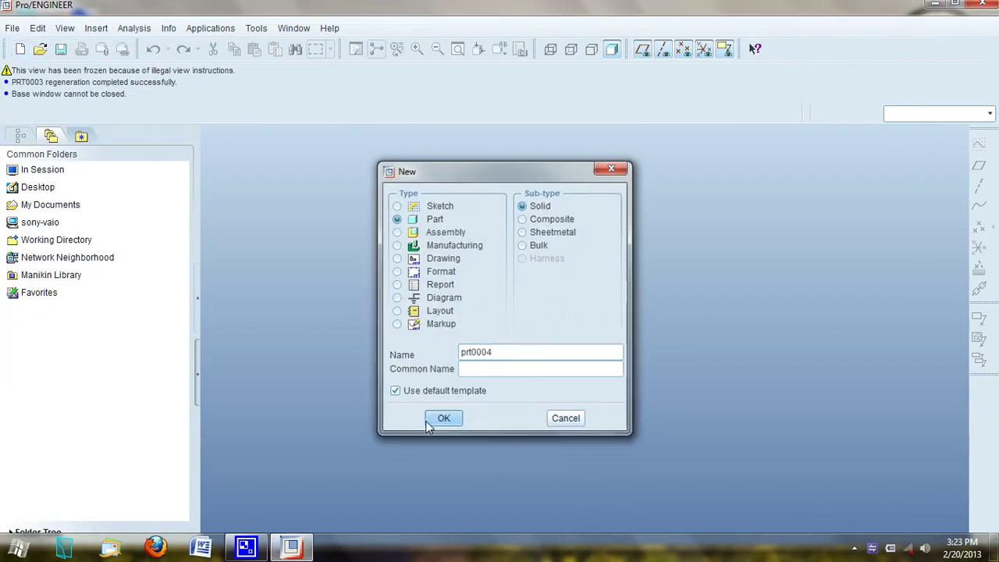
left_click(439, 358)
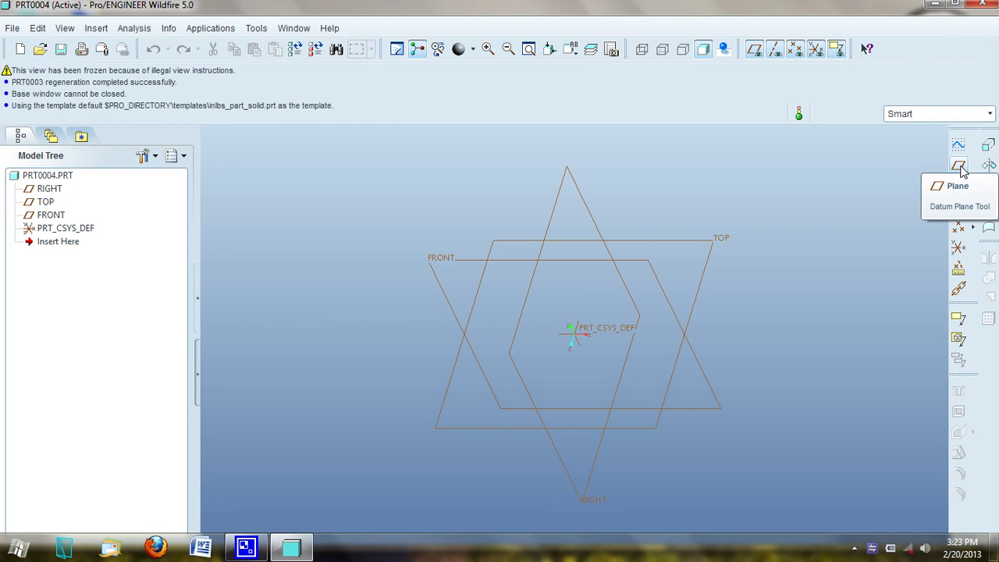
Step: Create a datum plane offset from the FRONT plane, on the side opposite its direction arrow
middle_click_drag(826, 289, 803, 177)
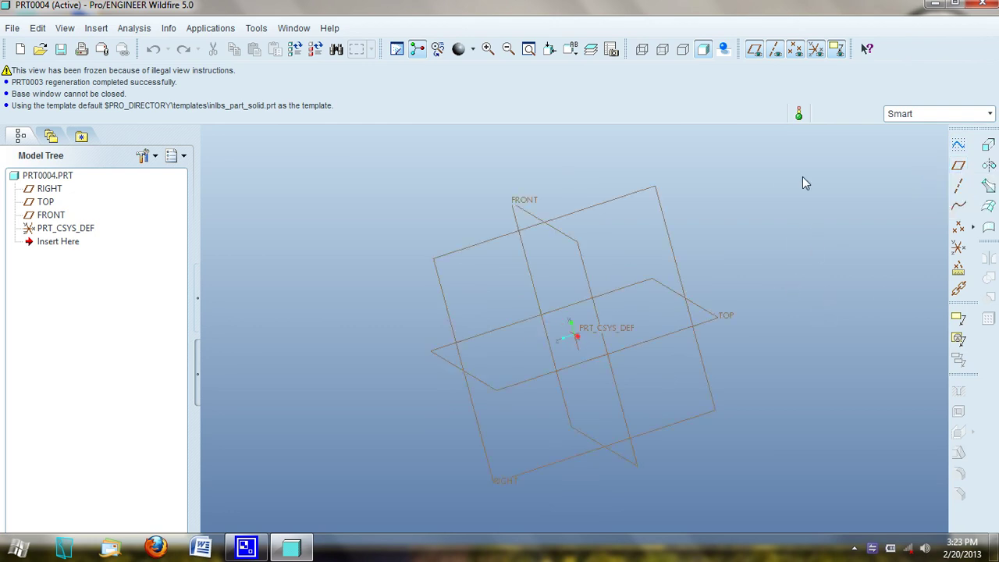
left_click(585, 272)
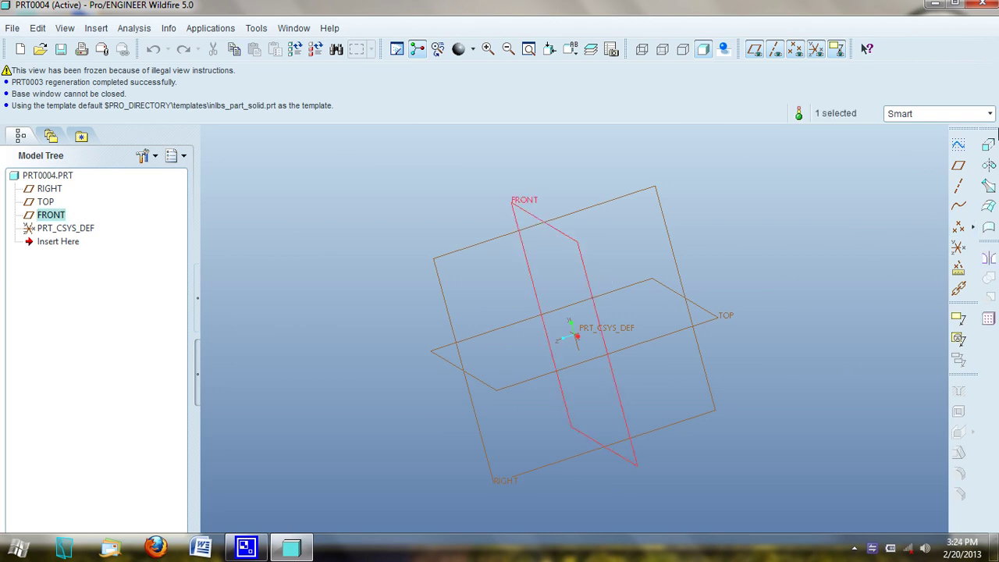
left_click(830, 238)
middle_click_drag(771, 323, 784, 319)
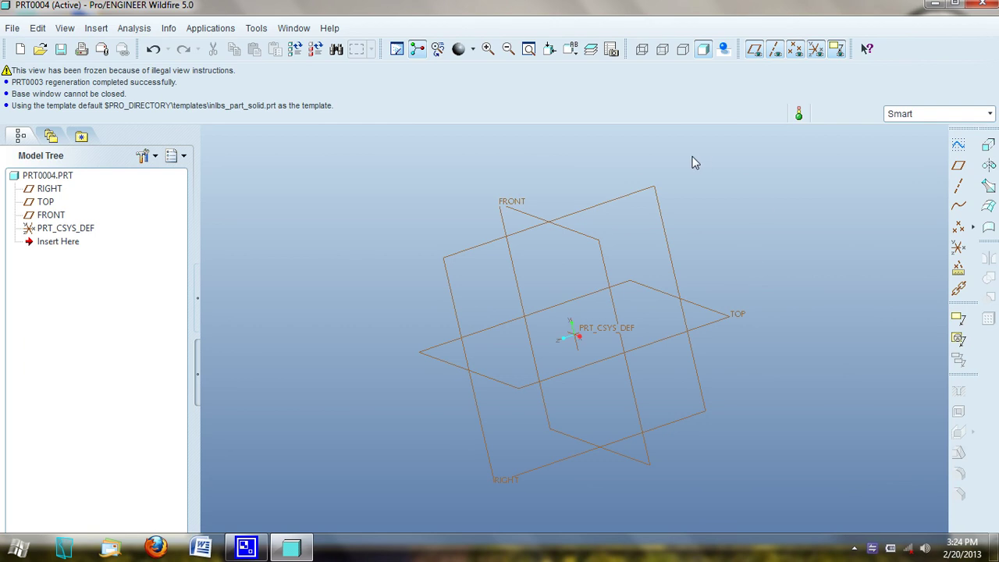
left_click(599, 243)
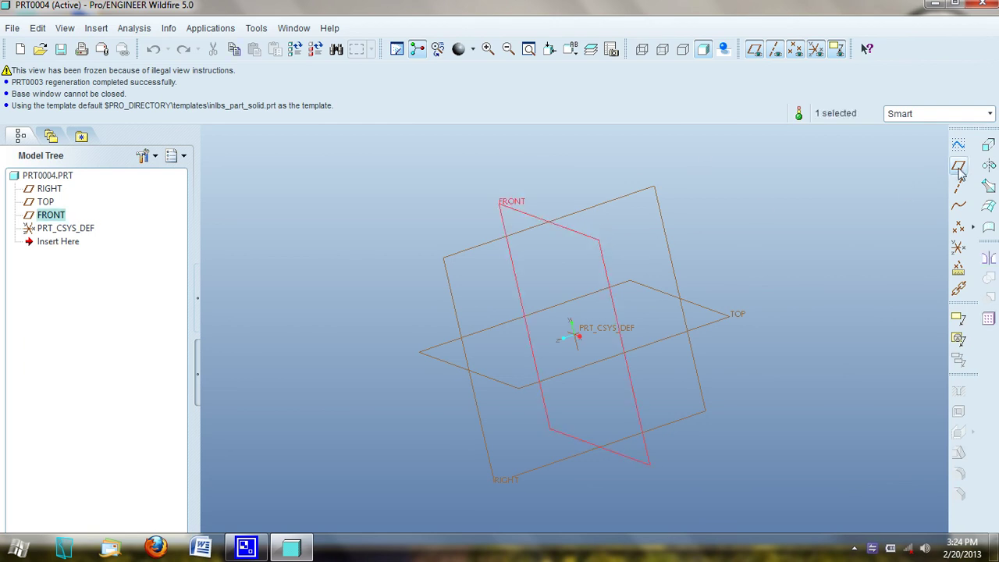
left_click(959, 167)
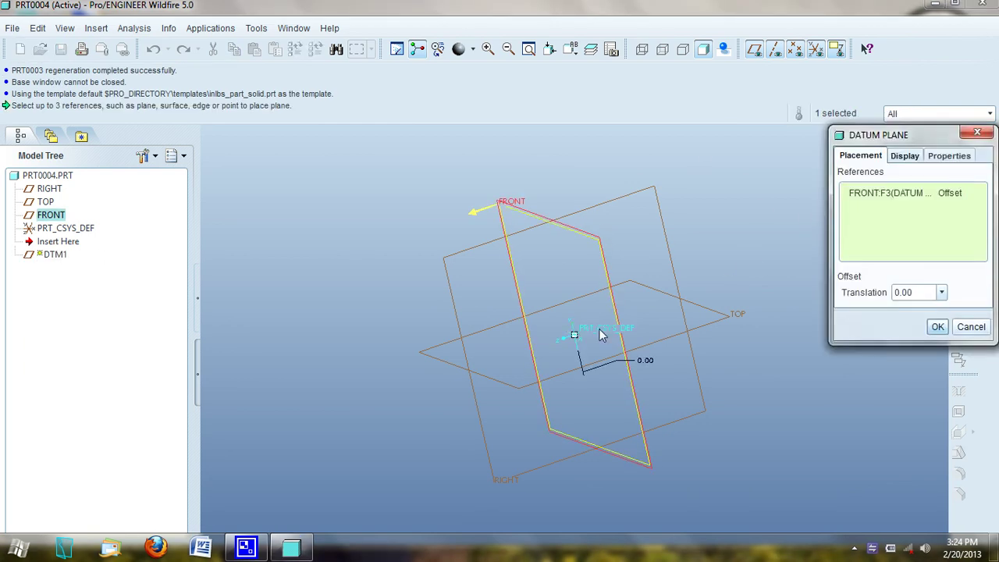
left_click_drag(575, 335, 822, 301)
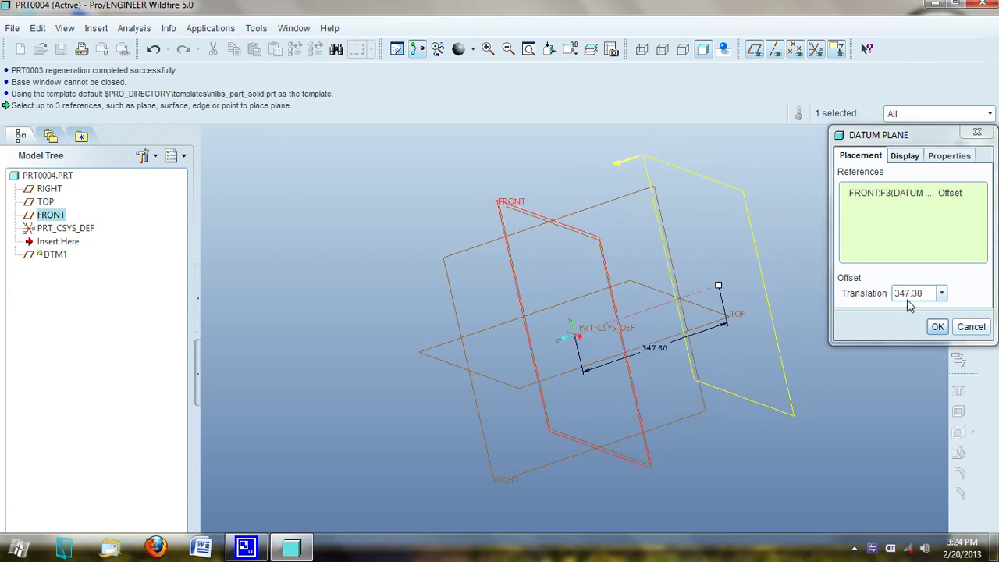
left_click_drag(723, 287, 669, 297)
left_click(938, 327)
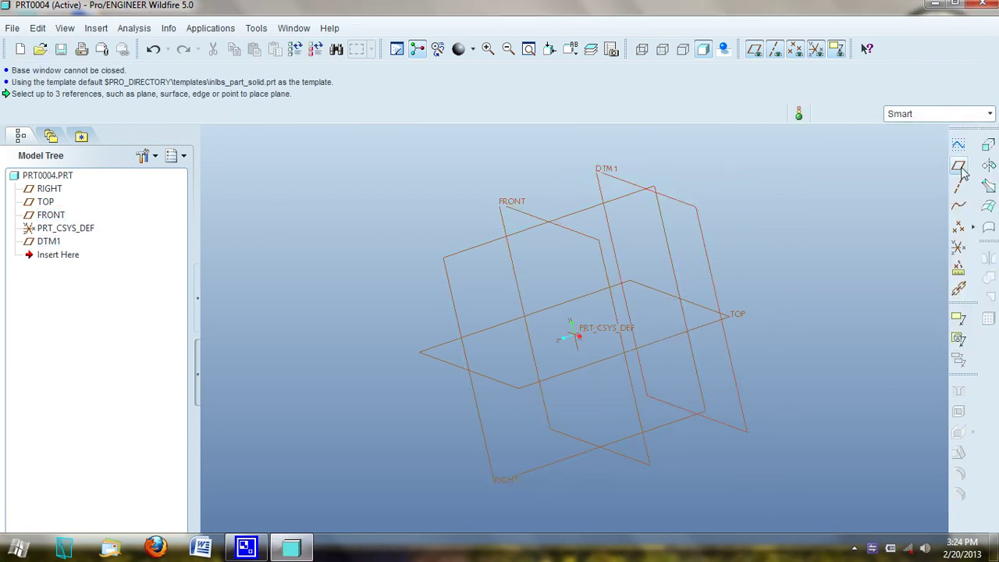
Step: Create a second datum plane offset 260 from the FRONT plane, on the side opposite DTM1
left_click(961, 169)
left_click(572, 232)
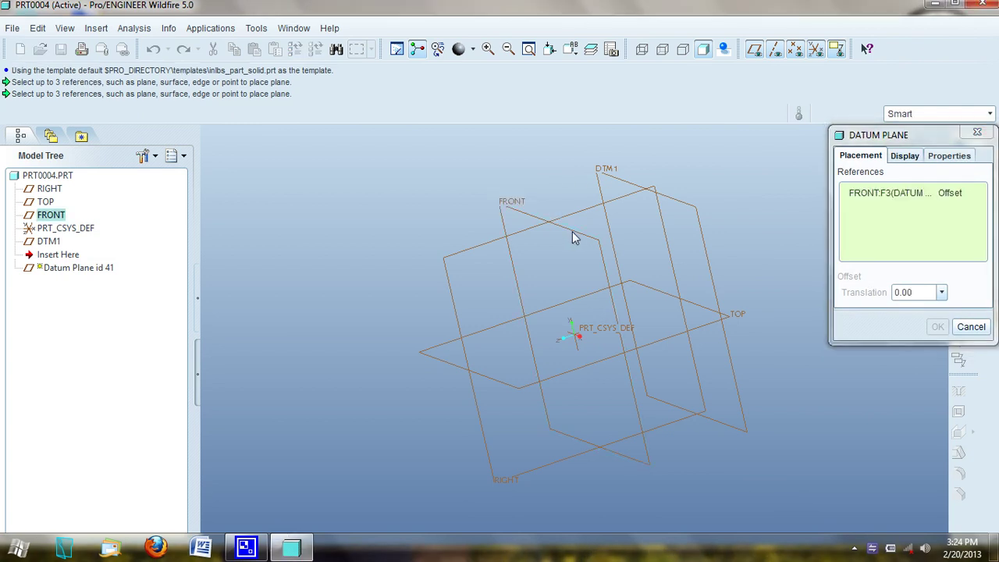
left_click_drag(576, 336, 462, 364)
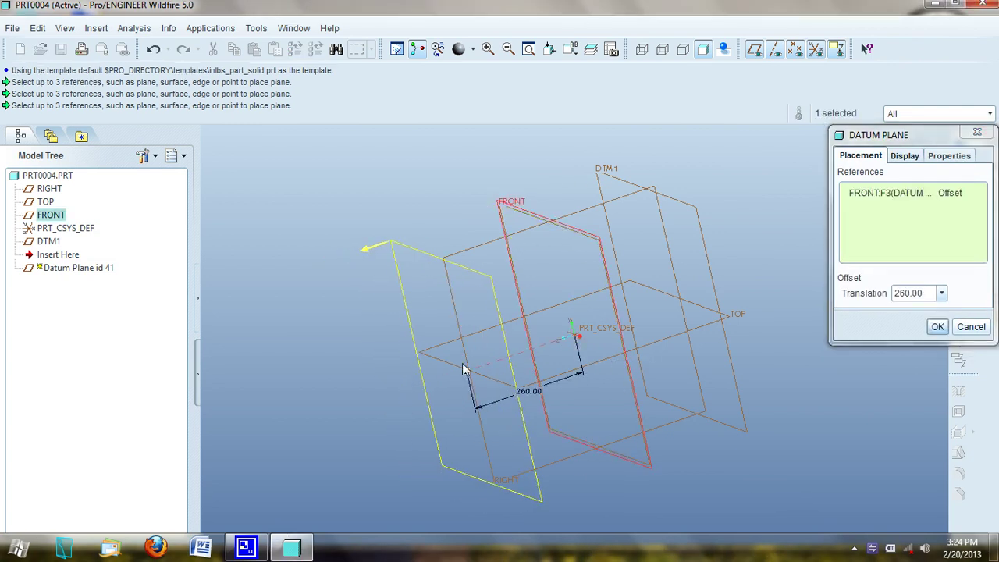
left_click(933, 329)
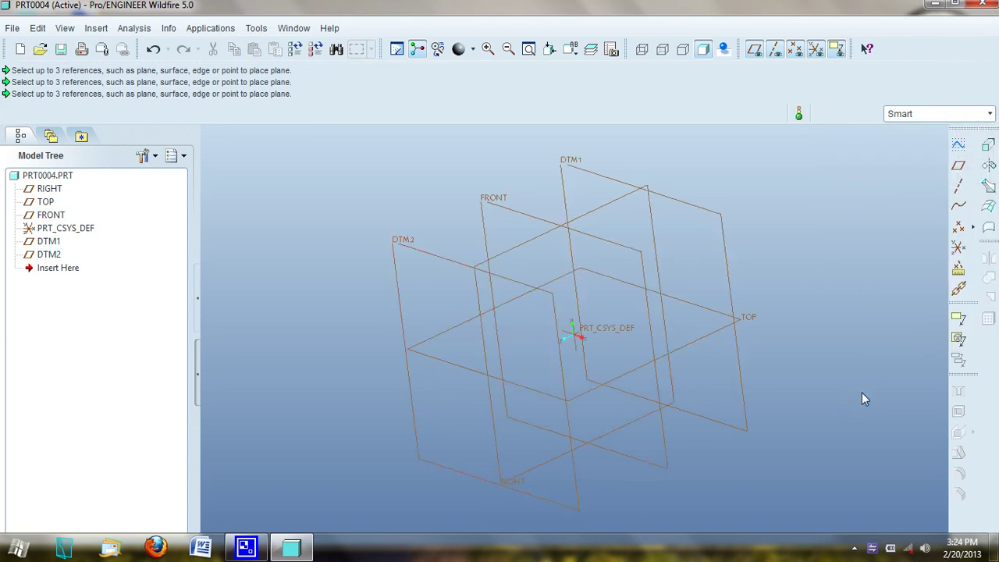
Step: Start a sketch on the DTM2 plane, using the RIGHT plane as the orientation reference
left_click(958, 166)
left_click(409, 251)
left_click(930, 317)
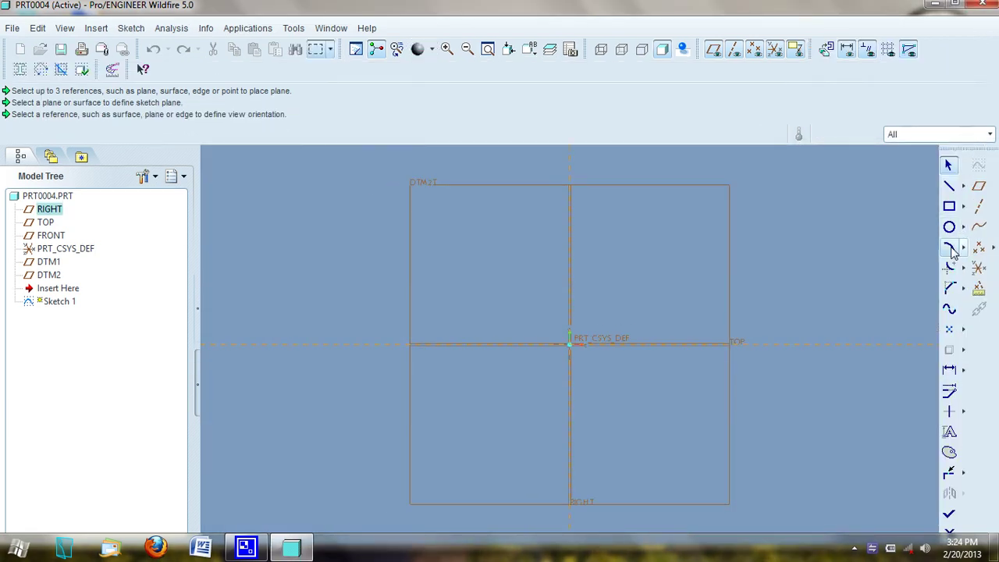
Step: Sketch a wavy spline above the horizontal reference with both ends on it, about 461 and 446 from the vertical reference
left_click(950, 309)
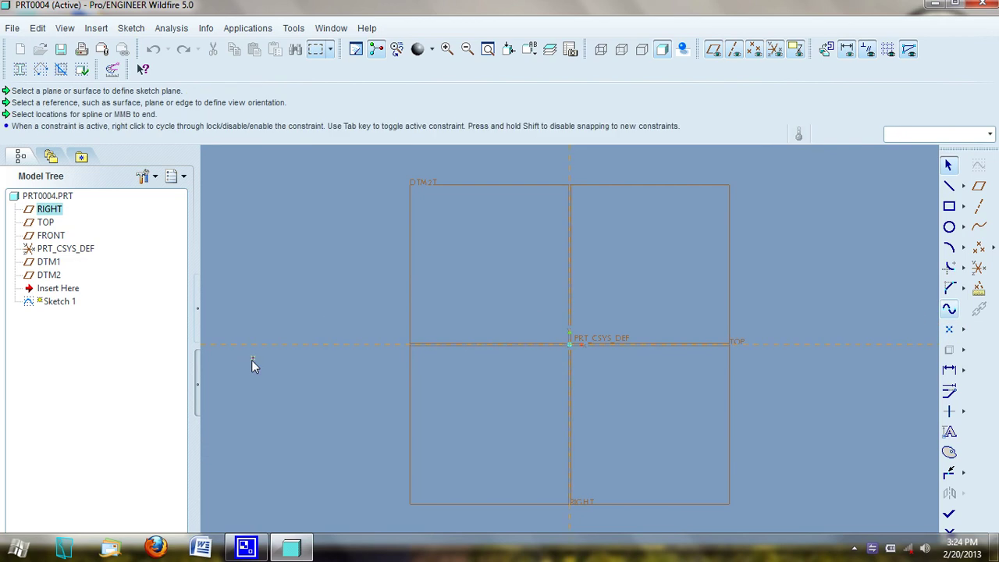
left_click(342, 297)
left_click(562, 299)
left_click(745, 255)
left_click(830, 259)
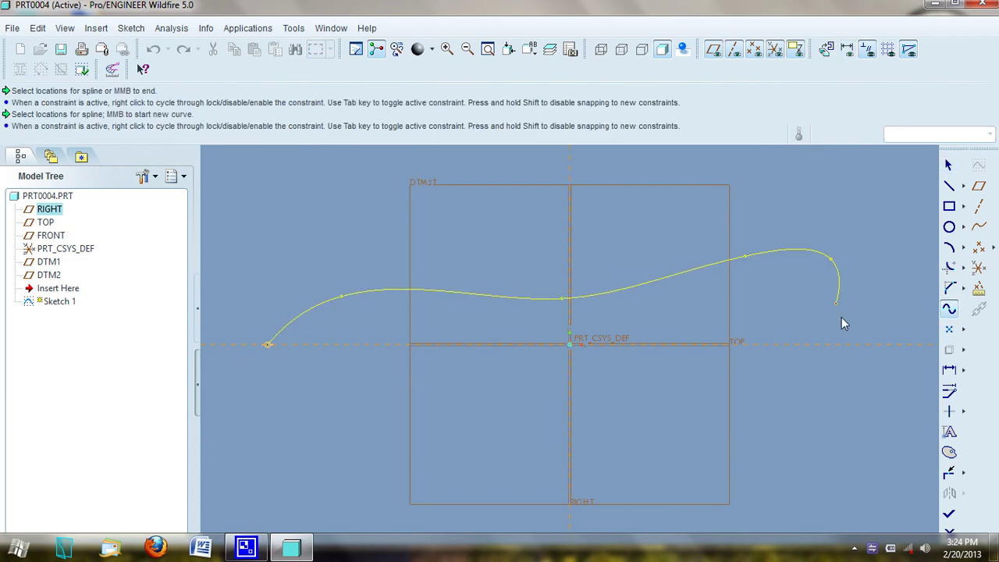
middle_click(870, 391)
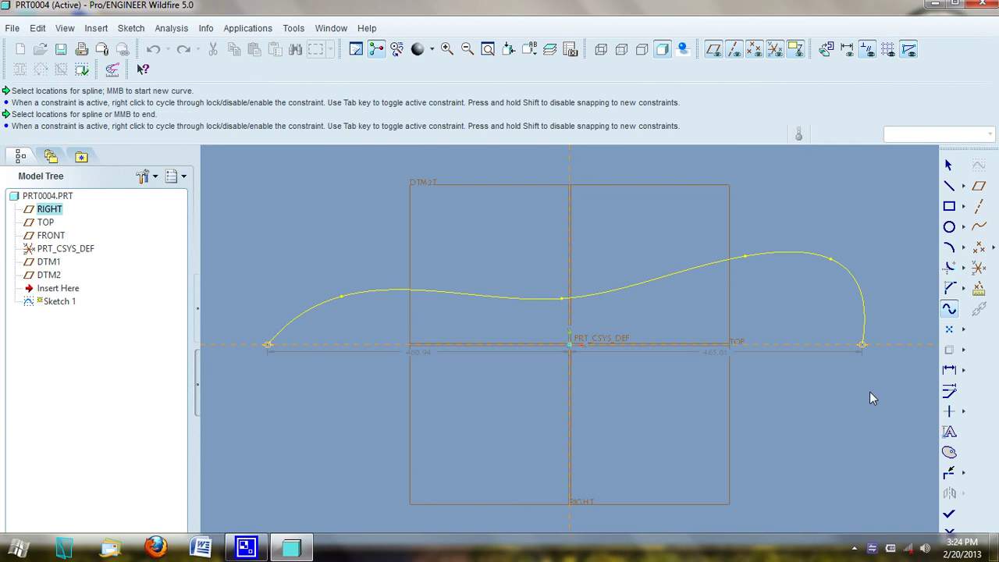
left_click(949, 165)
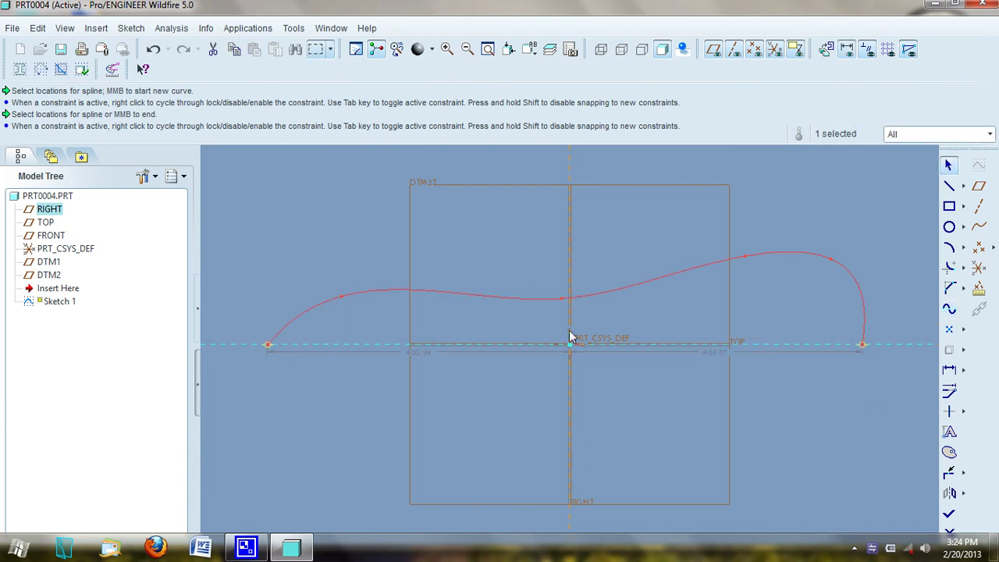
Step: Finish the spline sketch and start a sketch on the FRONT plane, using the RIGHT plane as the orientation reference
left_click(949, 511)
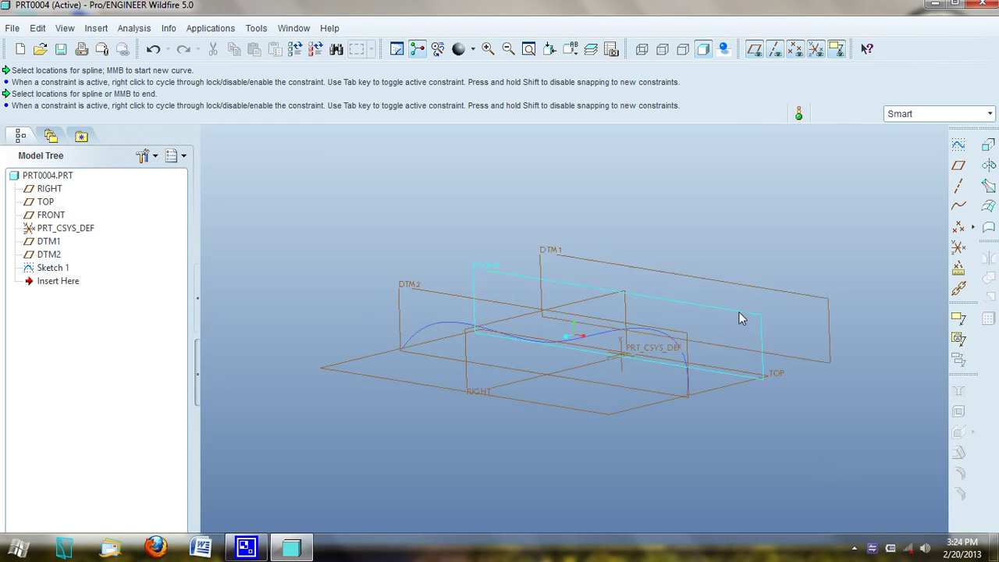
left_click(750, 323)
left_click(960, 149)
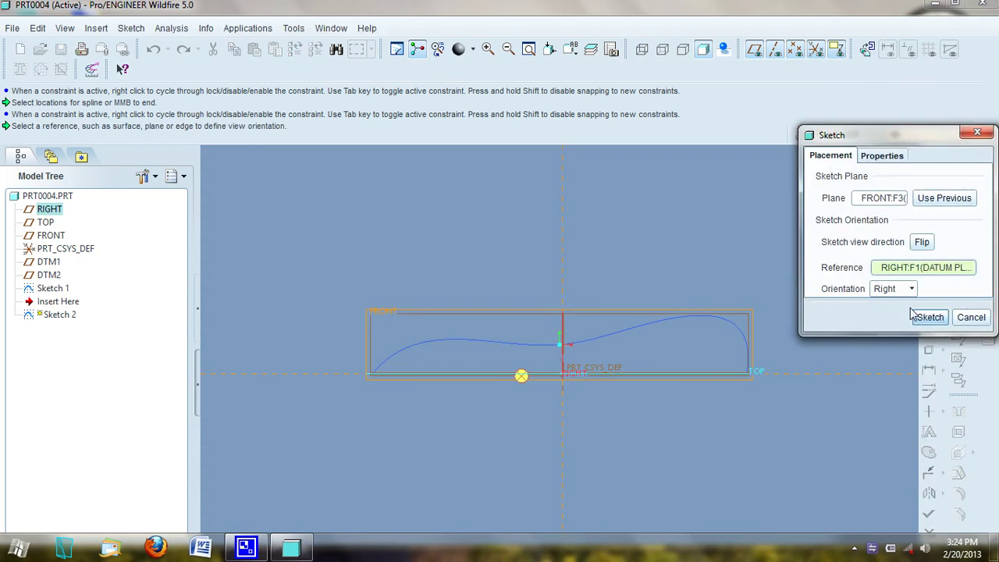
left_click(926, 317)
Step: Sketch two lines forming a V with its vertex on the vertical reference and ends about 112 and 87 above the horizontal reference, and finish the sketch
left_click(950, 187)
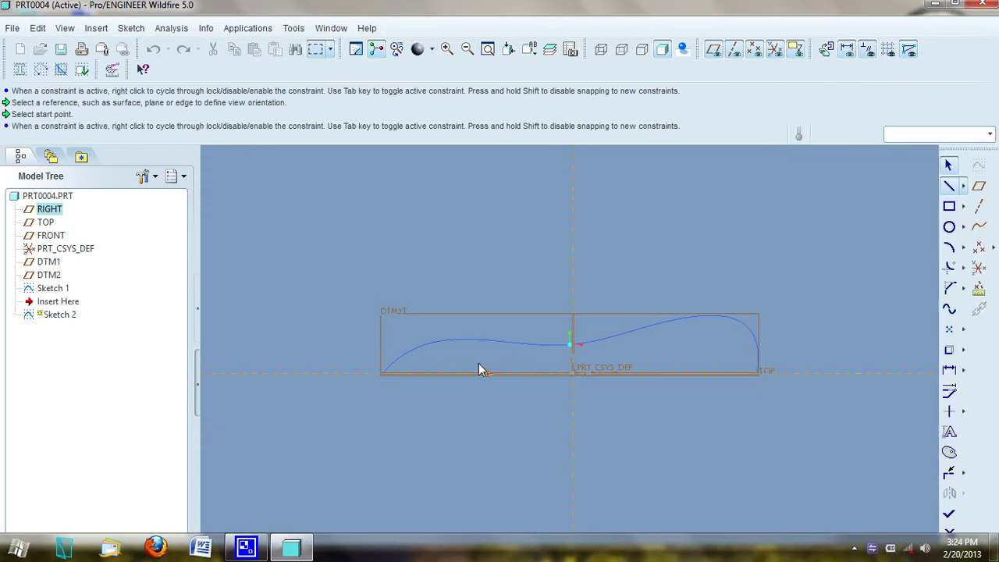
left_click(431, 329)
left_click(572, 384)
left_click(716, 339)
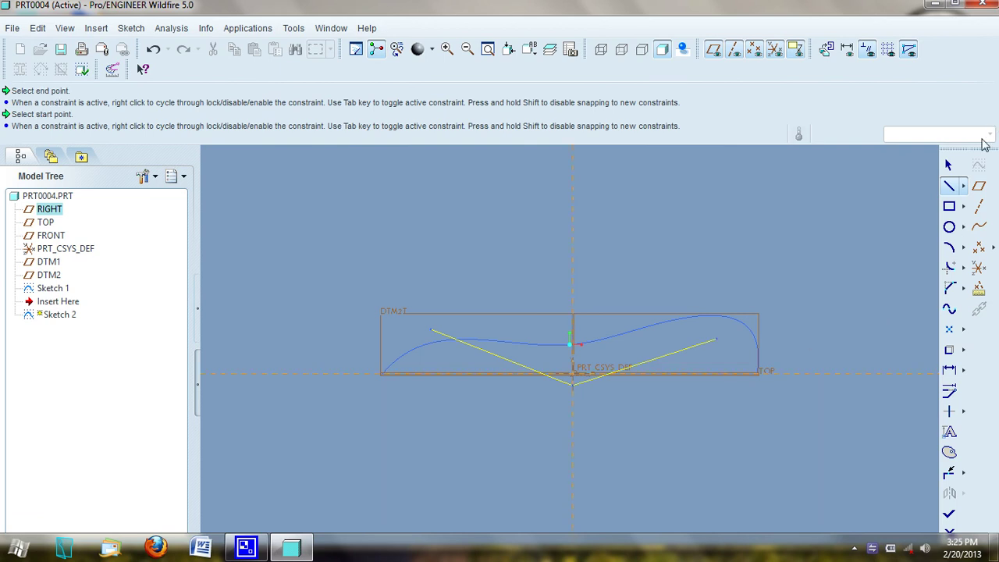
left_click(948, 164)
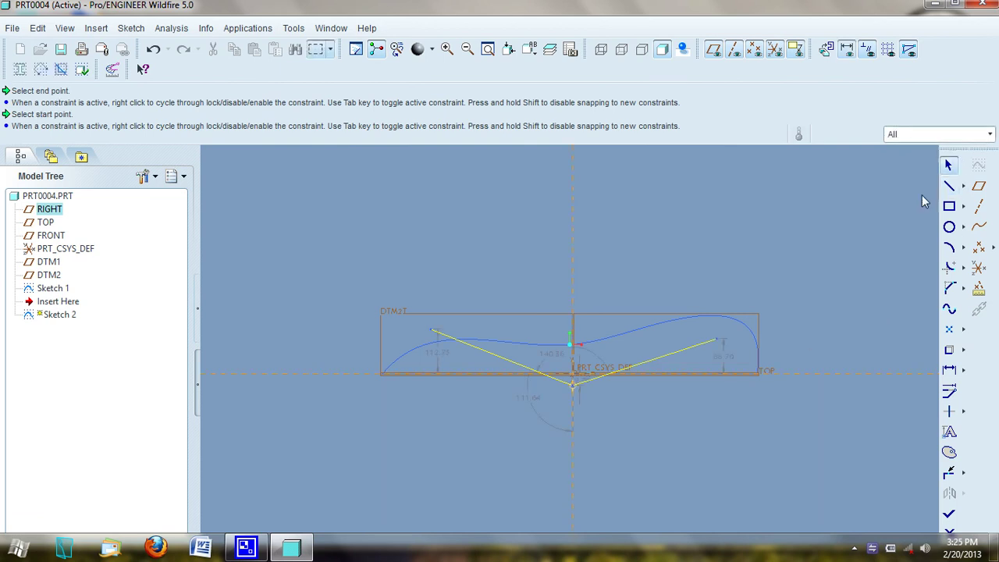
left_click(950, 514)
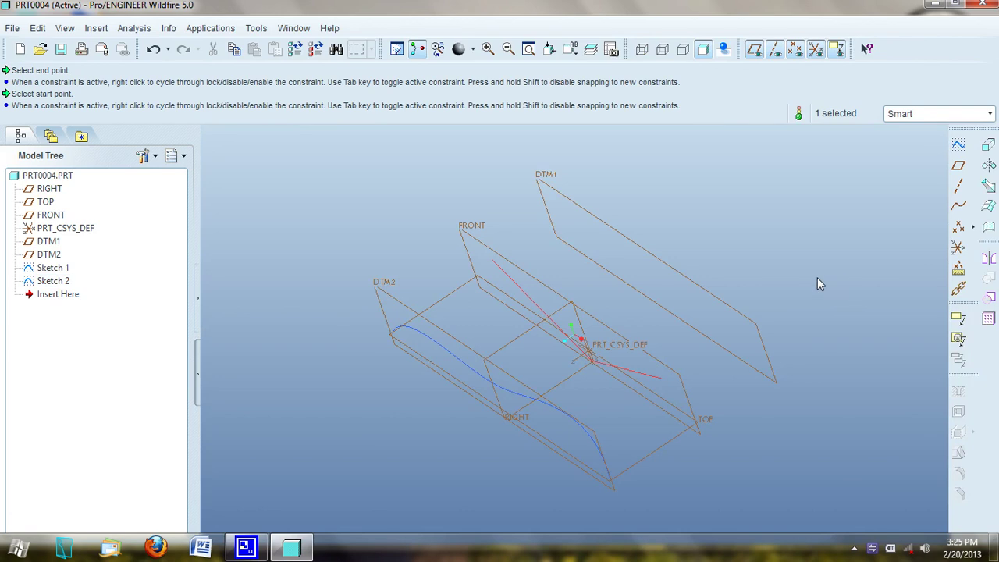
Step: Start a sketch on the DTM1 plane, using the RIGHT plane as the orientation reference
left_click(745, 315)
left_click(960, 147)
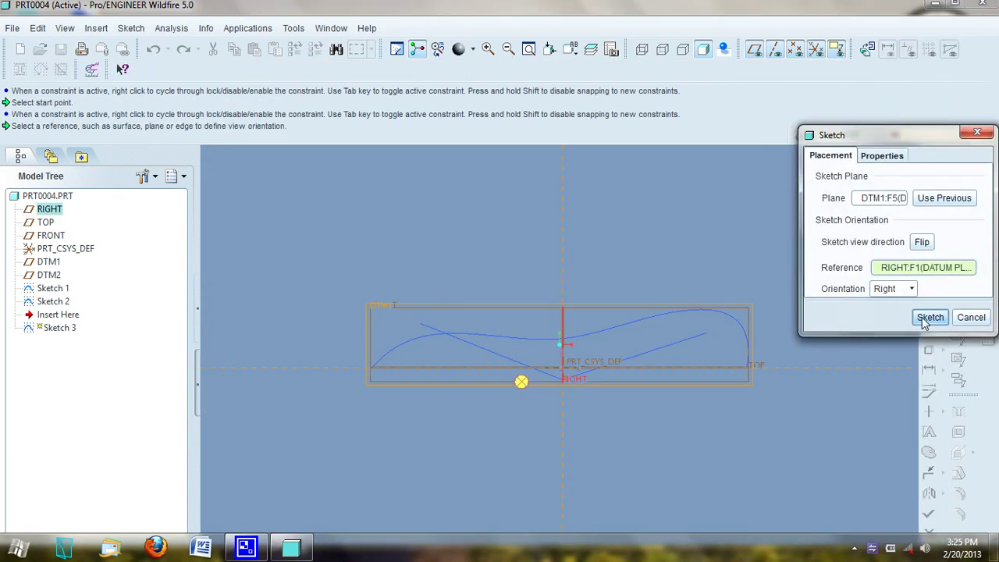
left_click(924, 317)
Step: Sketch an upward-bulging arc of about 577 radius with both ends about 44 above the horizontal reference, and finish the sketch
left_click(950, 248)
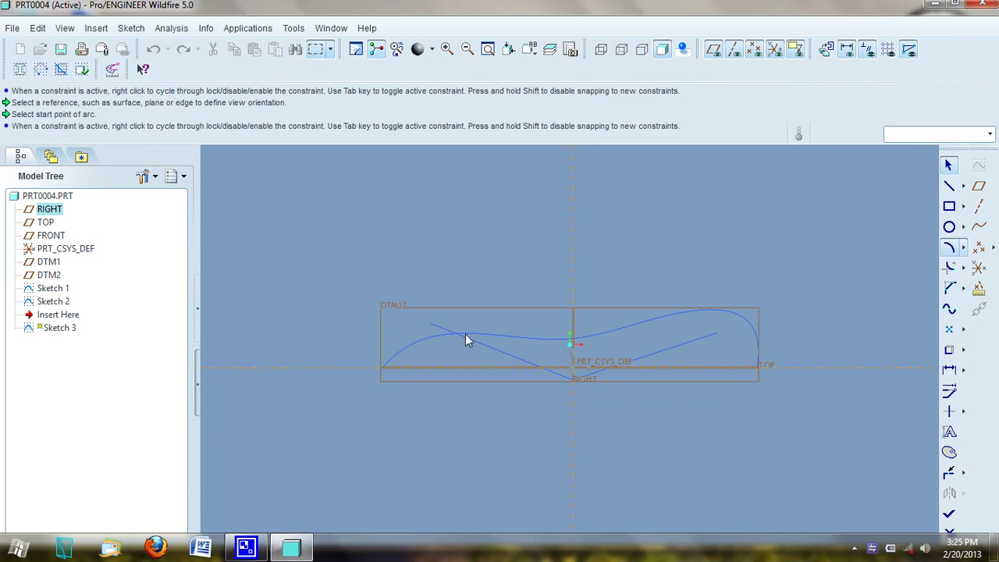
left_click(444, 352)
left_click(711, 355)
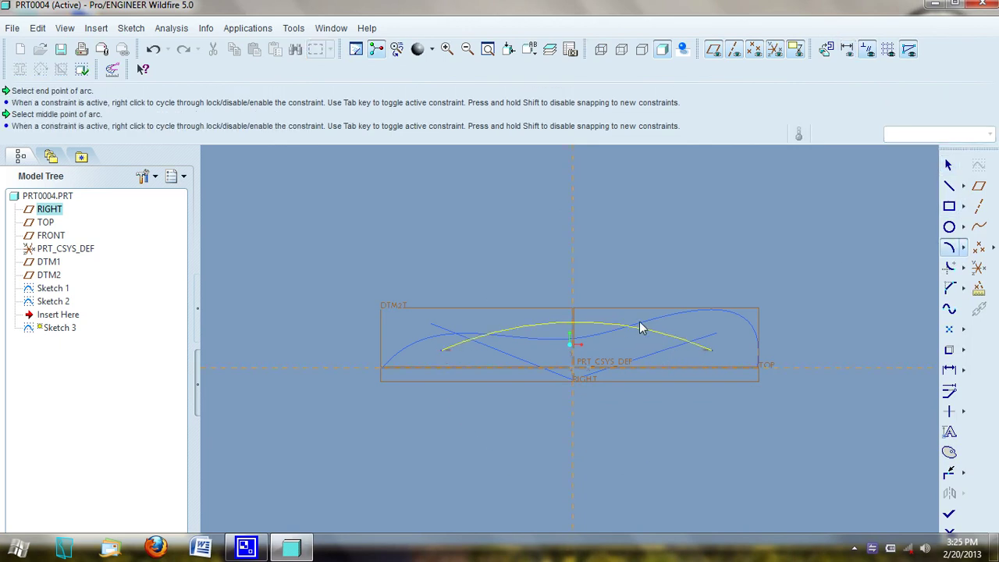
left_click(634, 313)
left_click(949, 166)
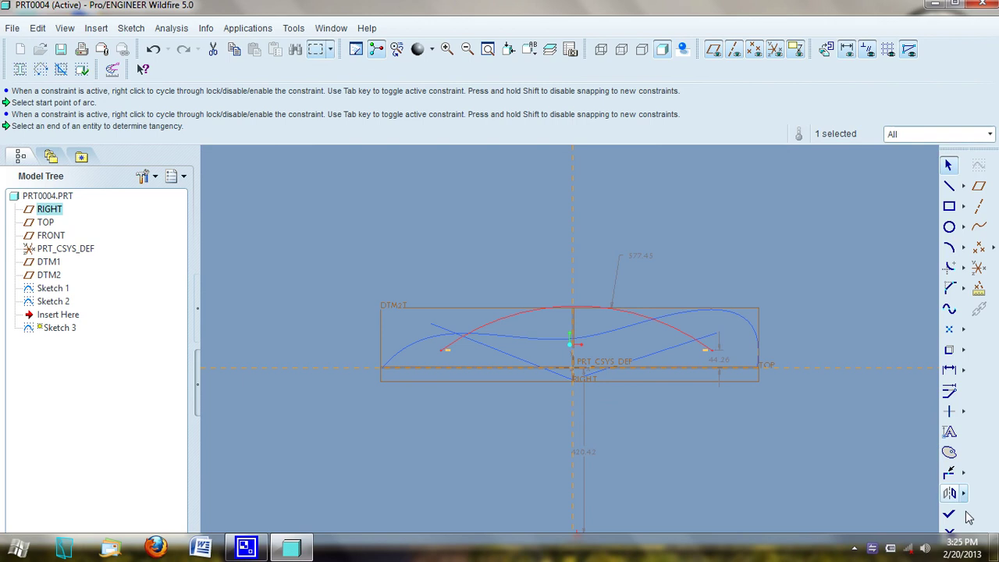
left_click(950, 516)
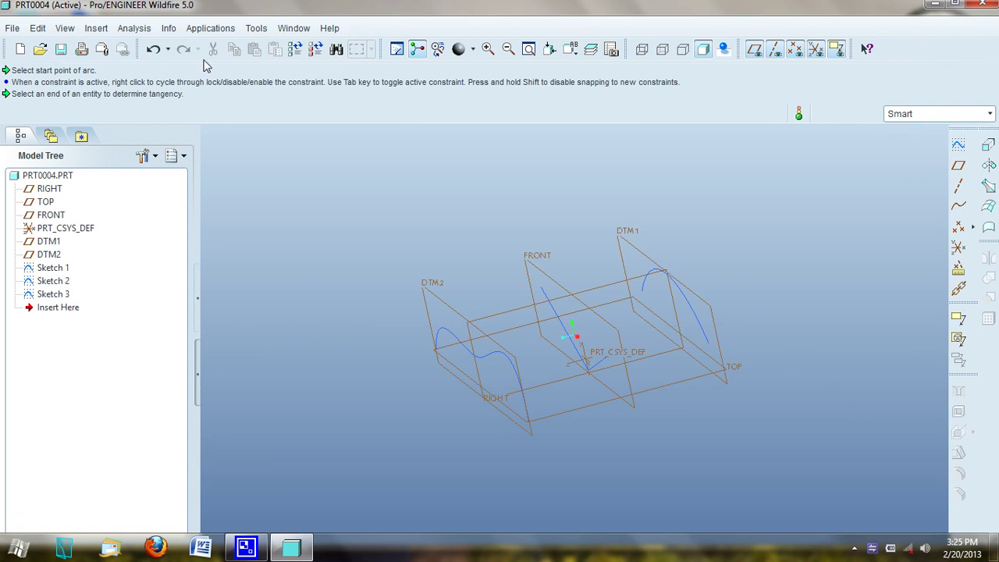
Step: Create a Boundary Blend surface through the spline, the V-shaped lines and the arc as first-direction chains
left_click(96, 28)
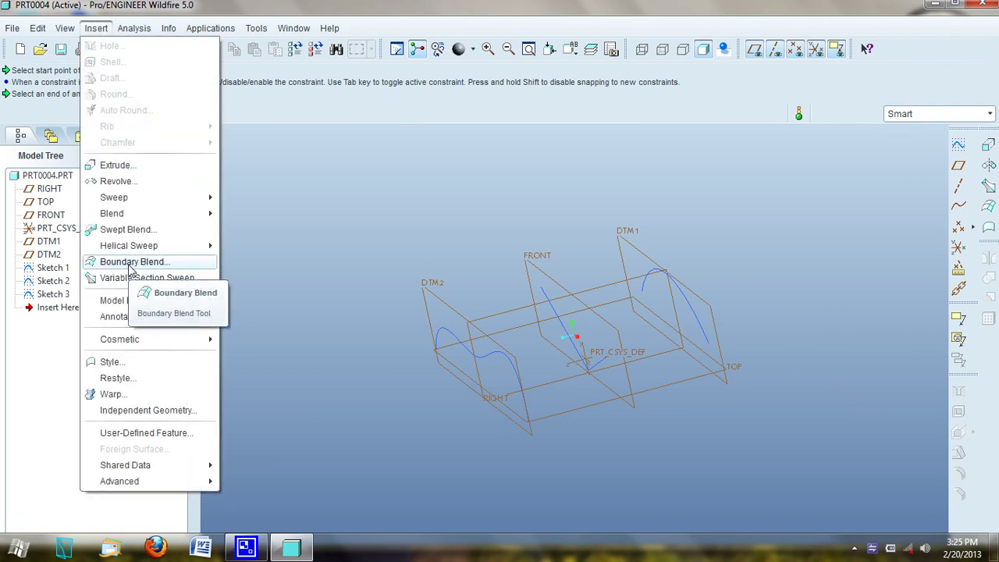
left_click(131, 262)
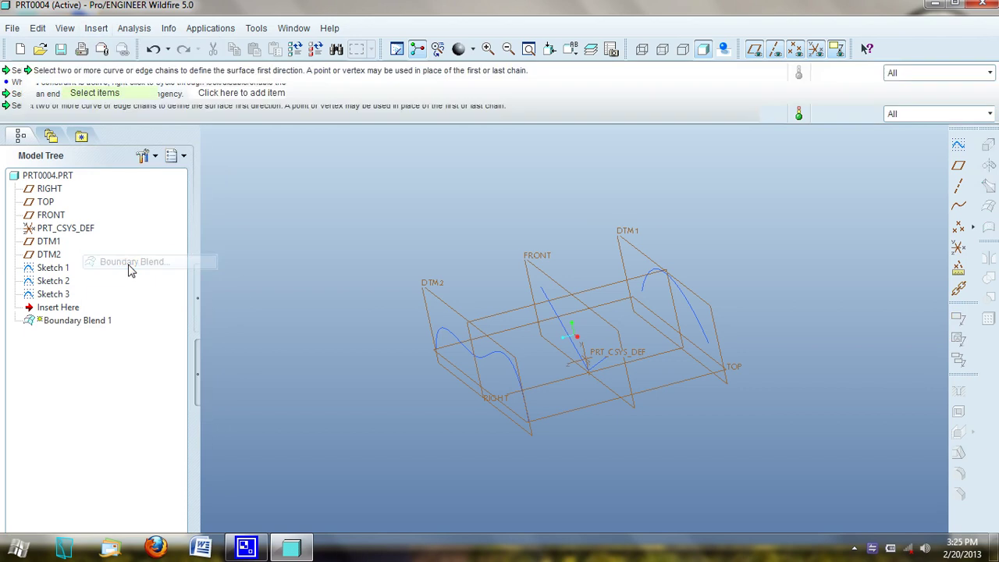
left_click(451, 340)
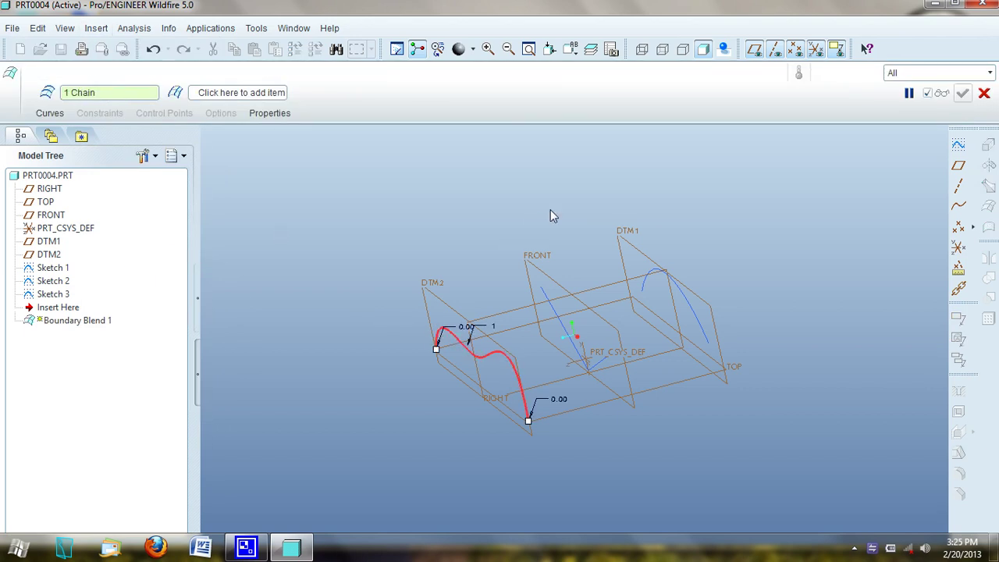
left_click(564, 330, "ctrl")
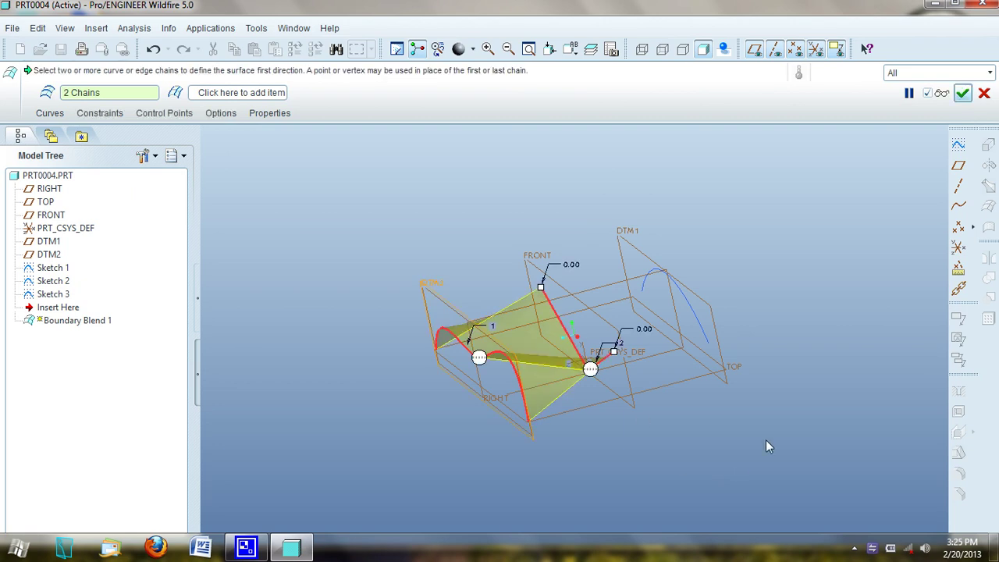
left_click(704, 320, "ctrl")
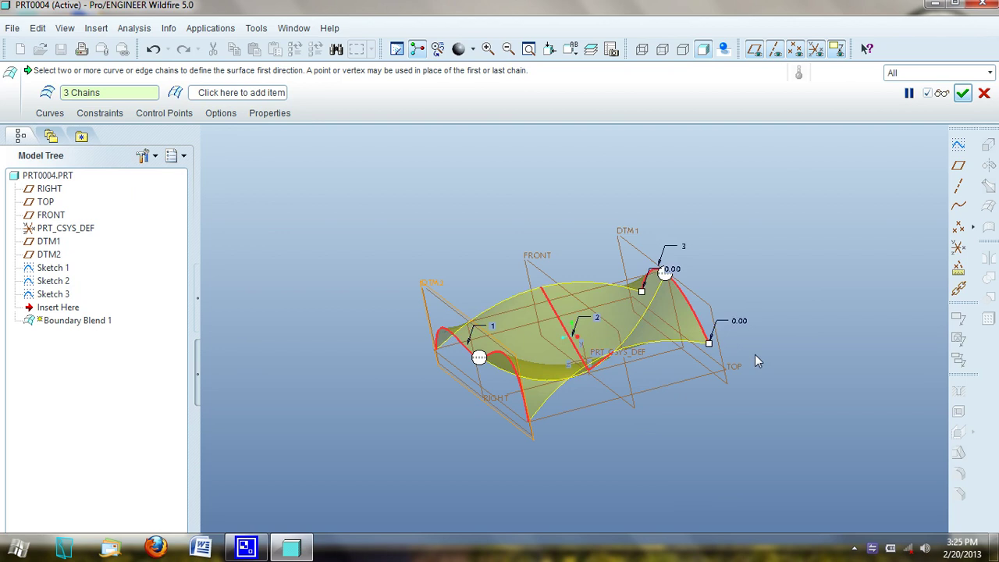
left_click(965, 97)
Step: Undo the boundary blend surface and the arc sketch on the DTM1 plane
middle_click_drag(656, 461, 568, 407)
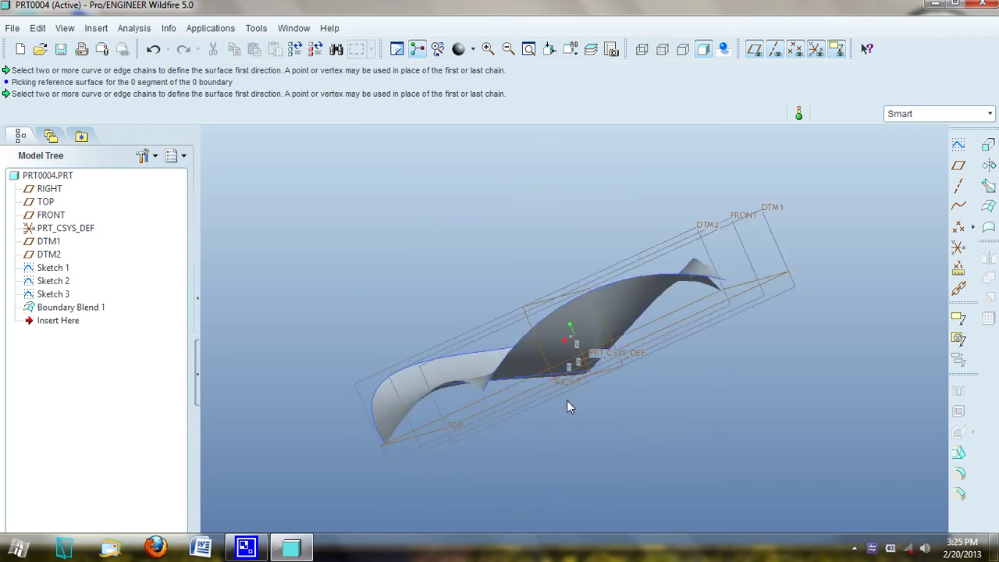
middle_click_drag(598, 401, 684, 464)
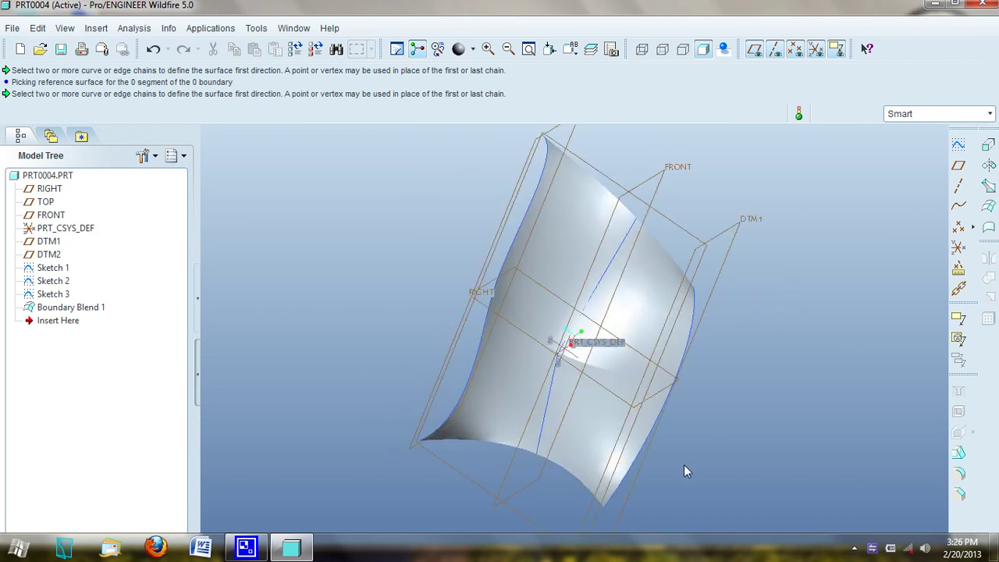
key("ctrl+z")
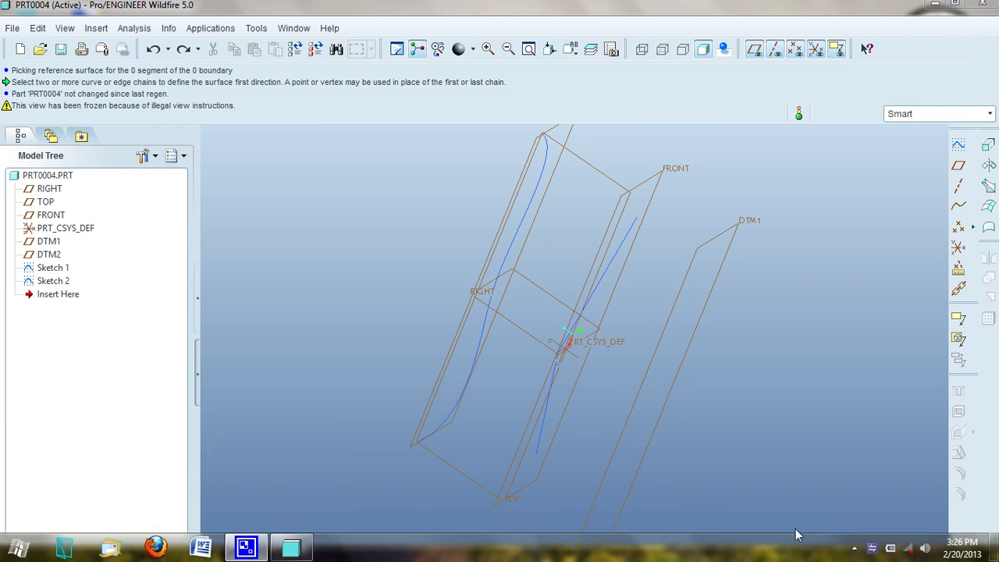
left_click(854, 547)
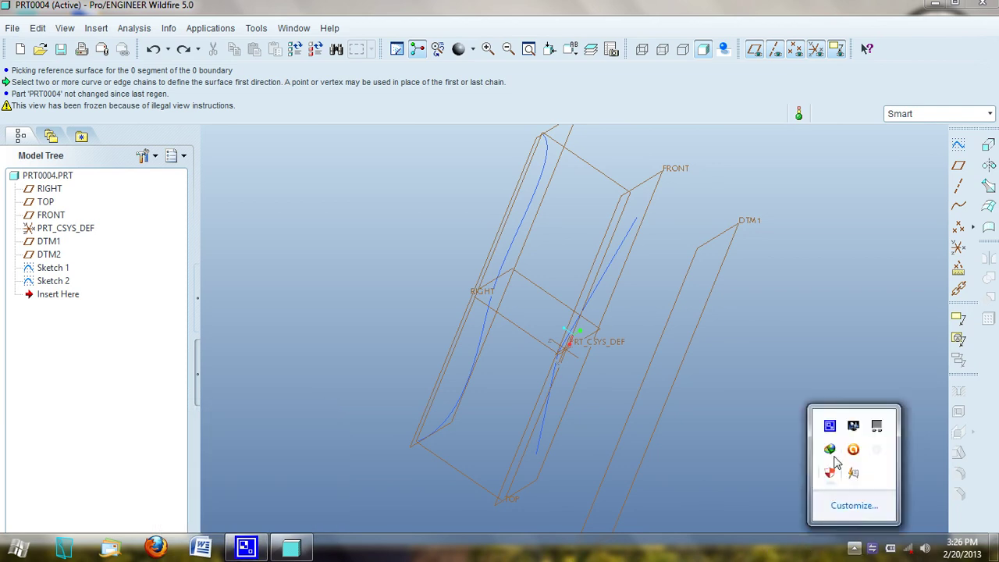